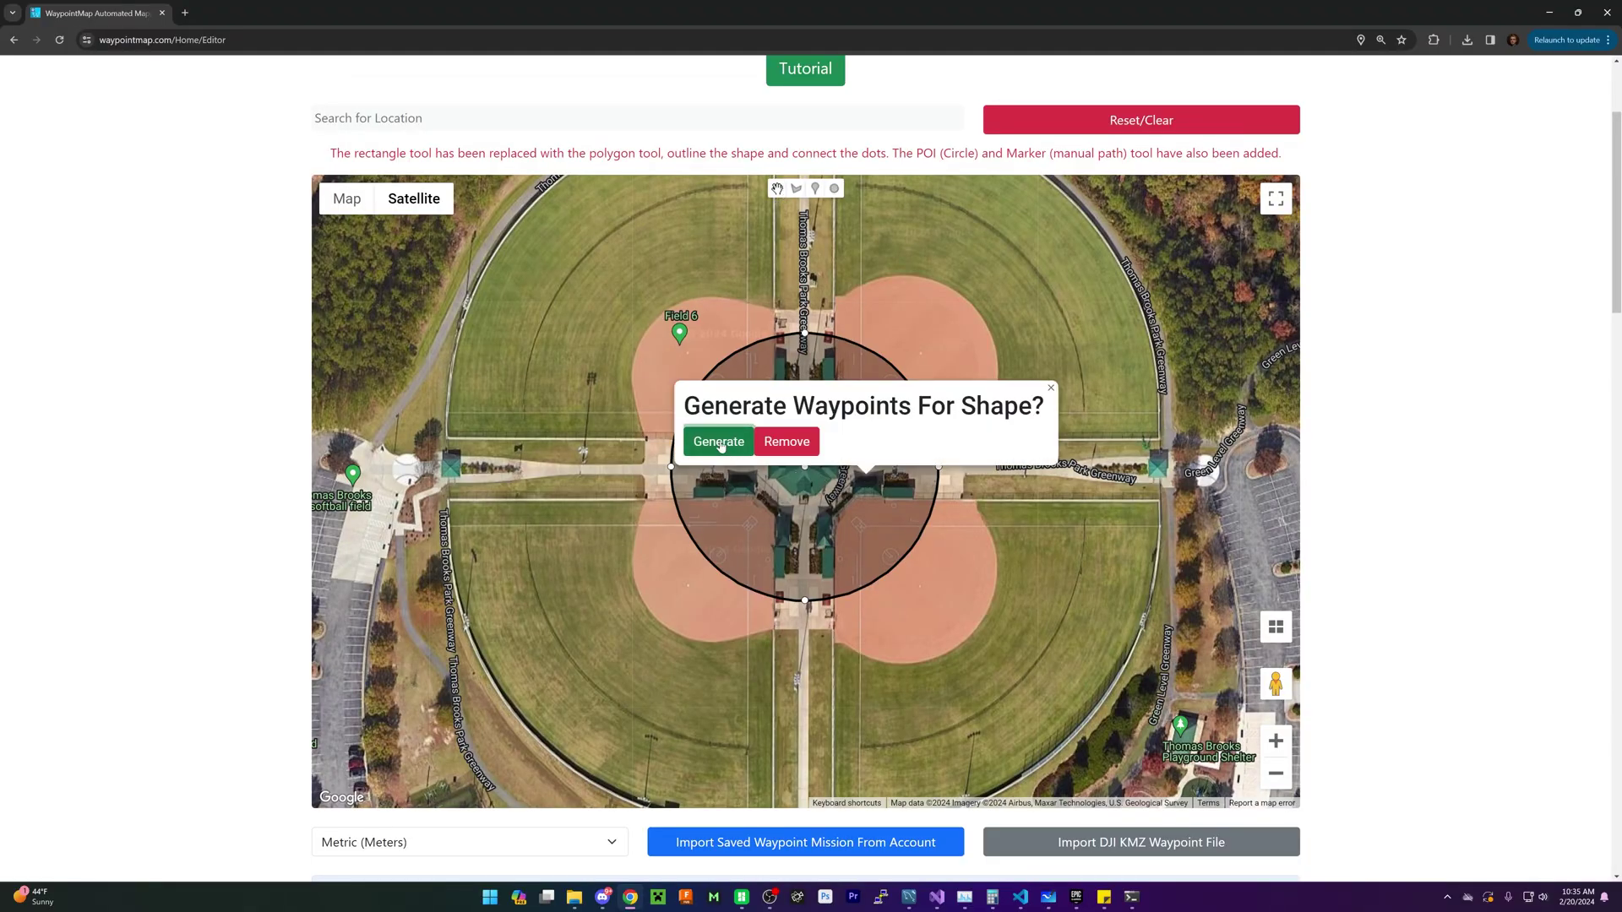
- Generate numbered waypoints around the drawn circle over the baseball complex
click(719, 441)
scroll(774, 539, up, 3)
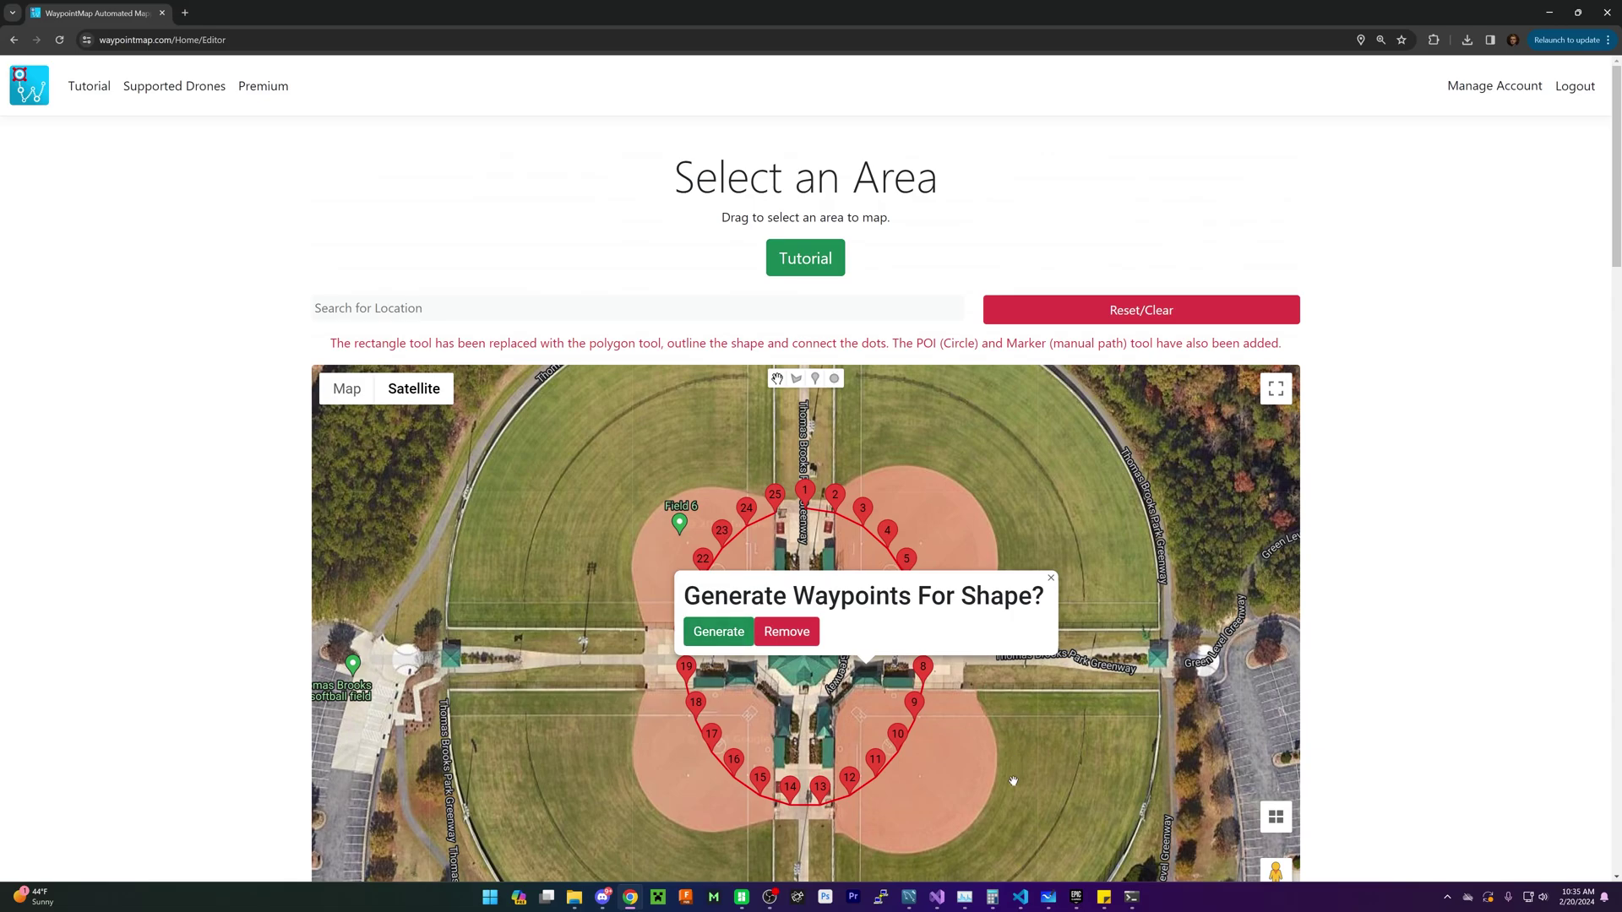
scroll(996, 785, down, 2)
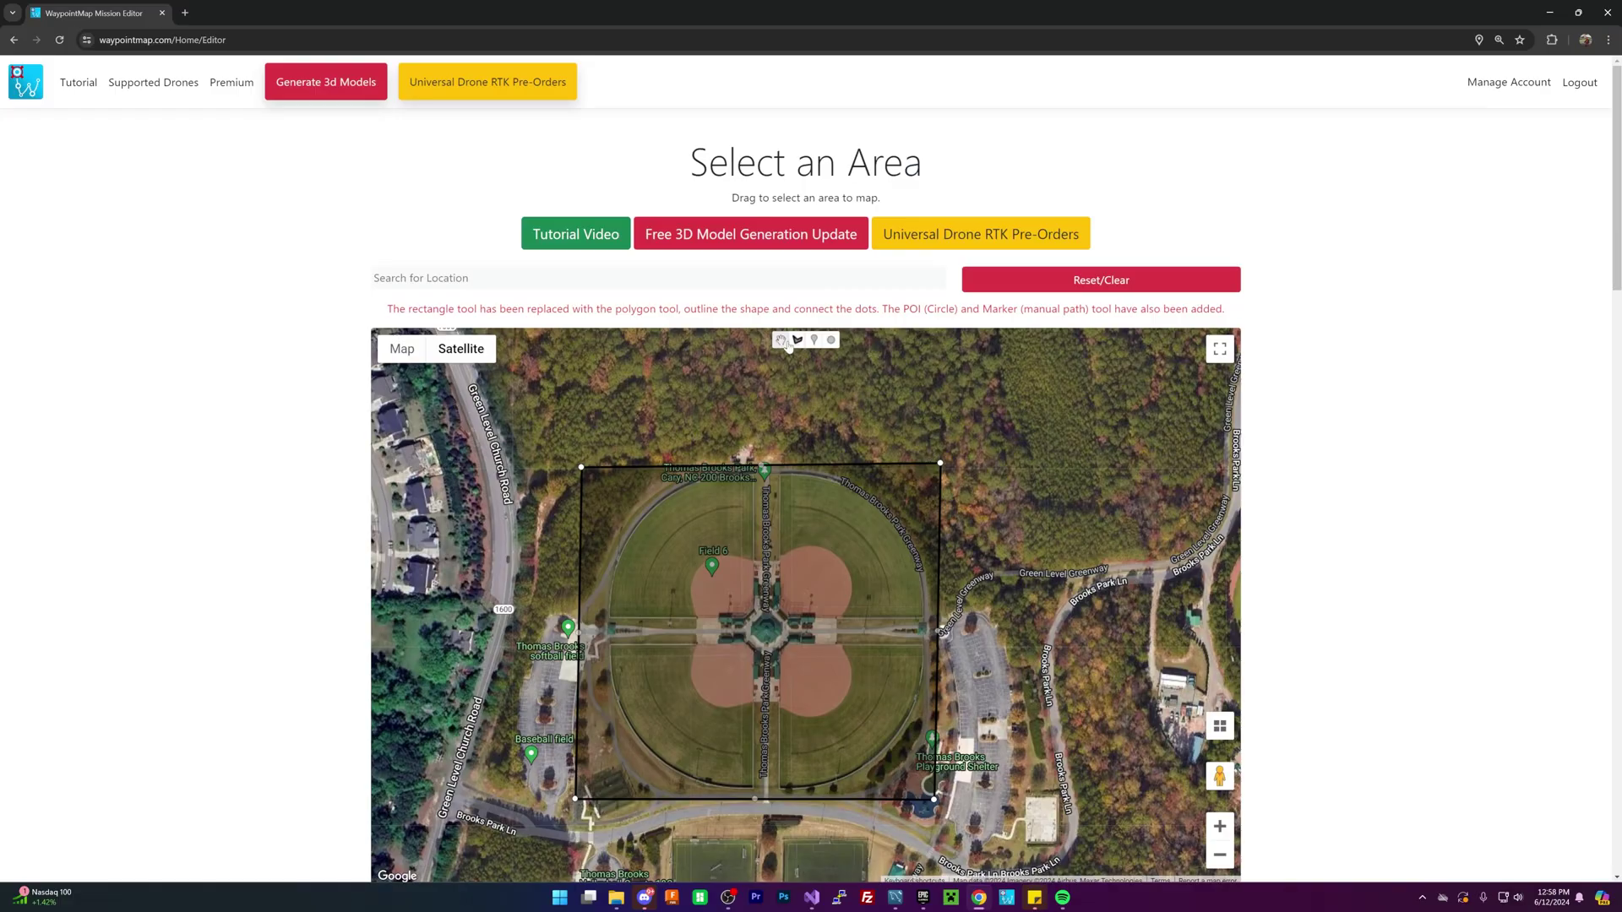
- Turn on Generate Every Point and check the gimbal angle is -90
scroll(857, 483, down, 14)
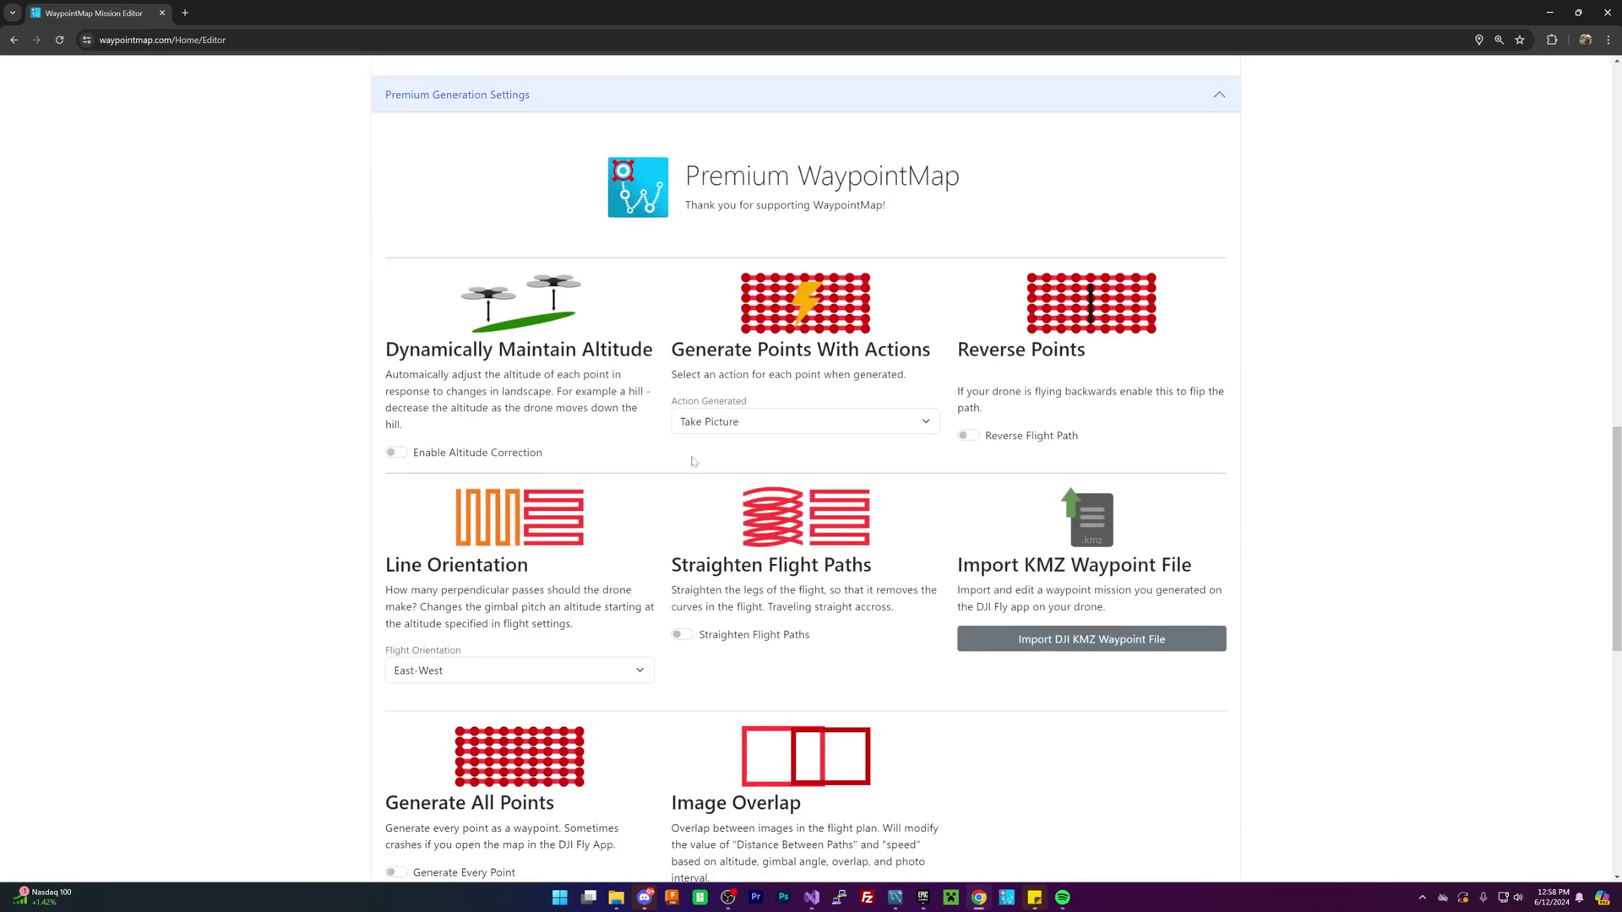
scroll(451, 672, down, 4)
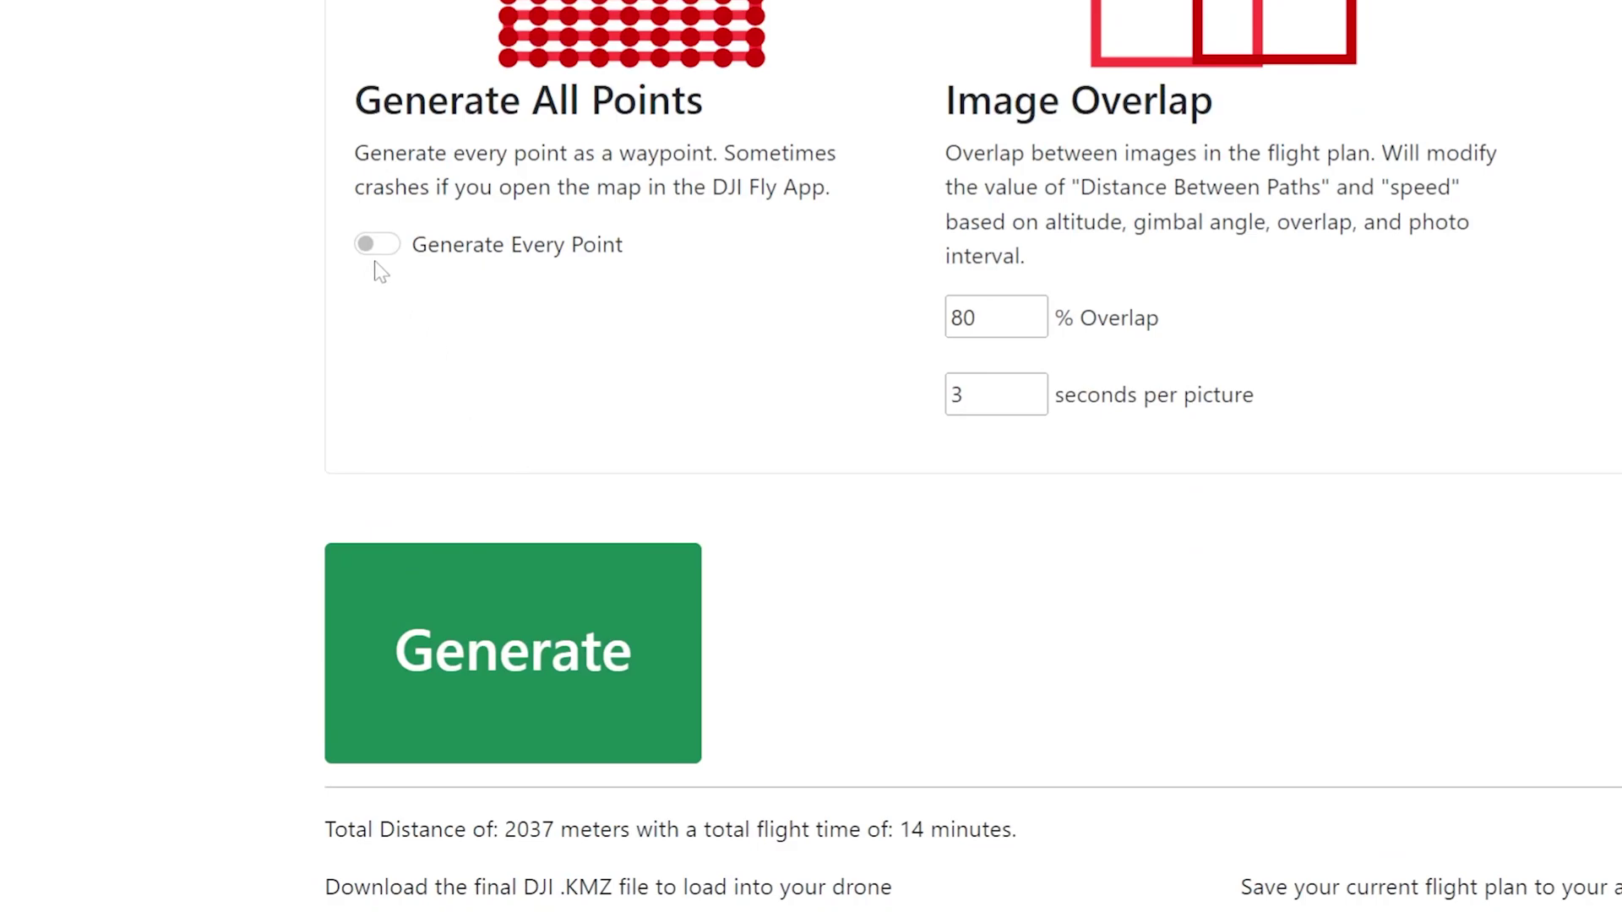
click(370, 245)
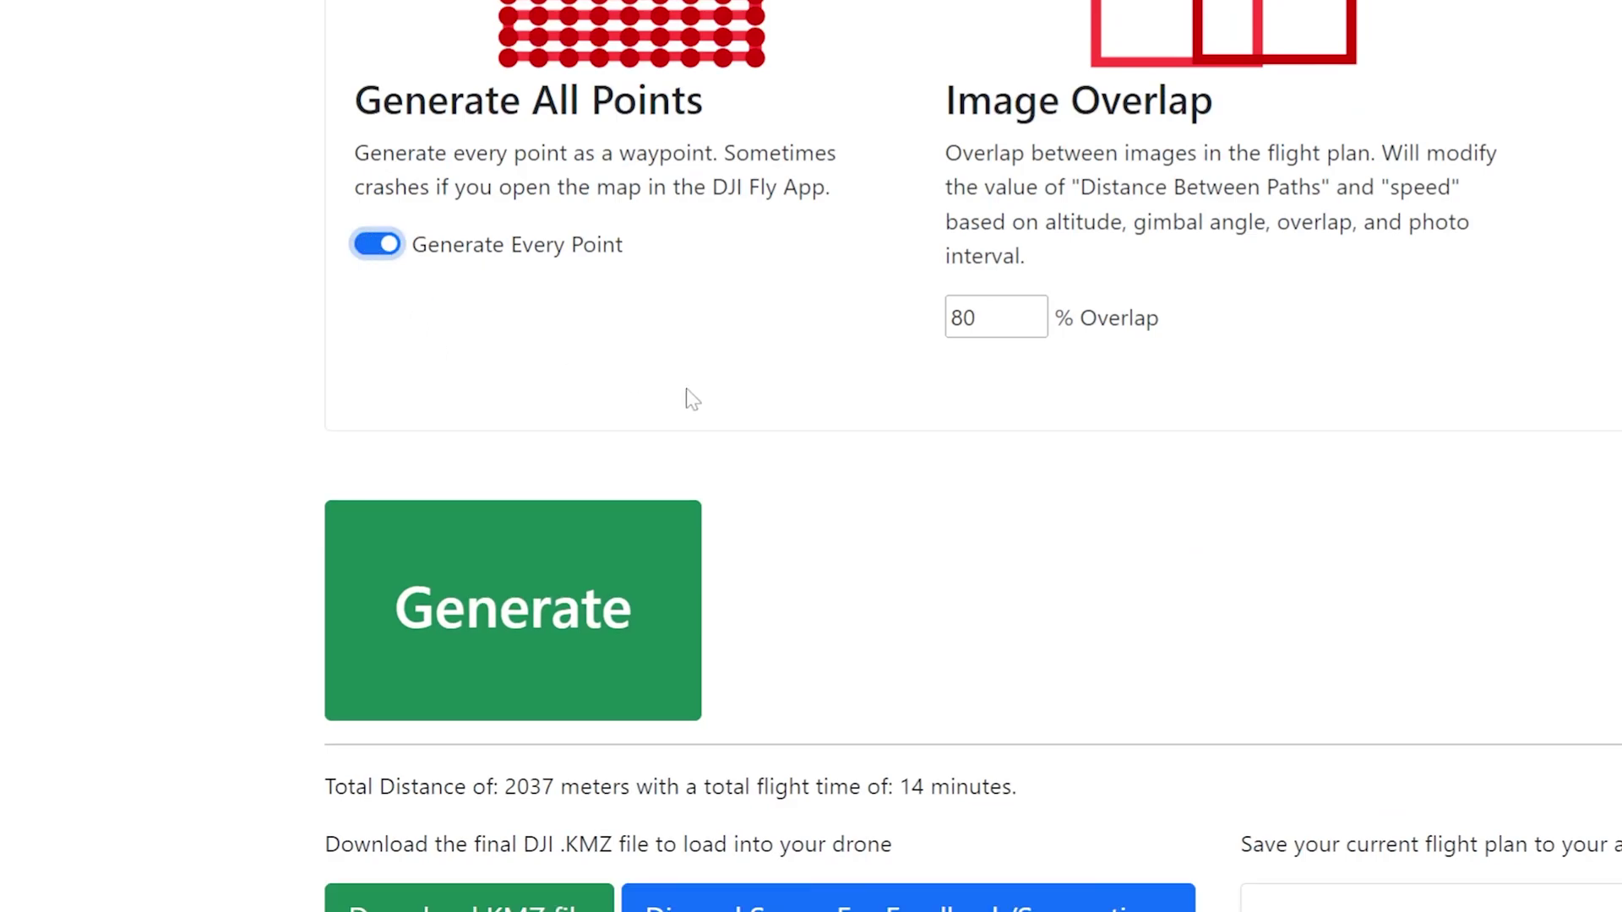
scroll(687, 389, up, 10)
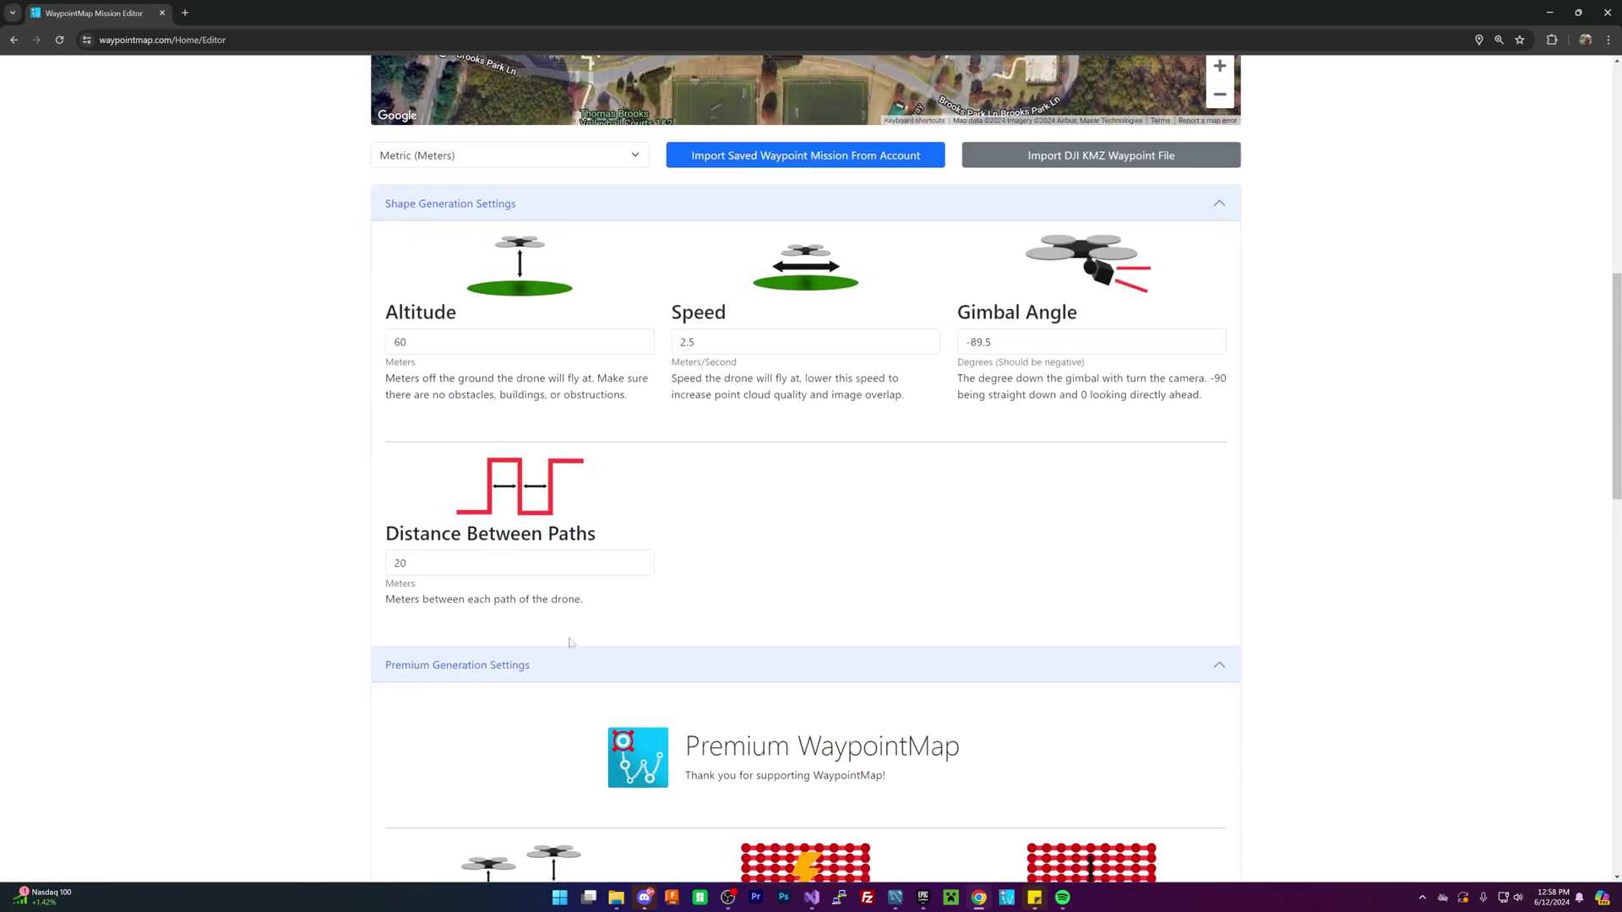
scroll(572, 643, down, 6)
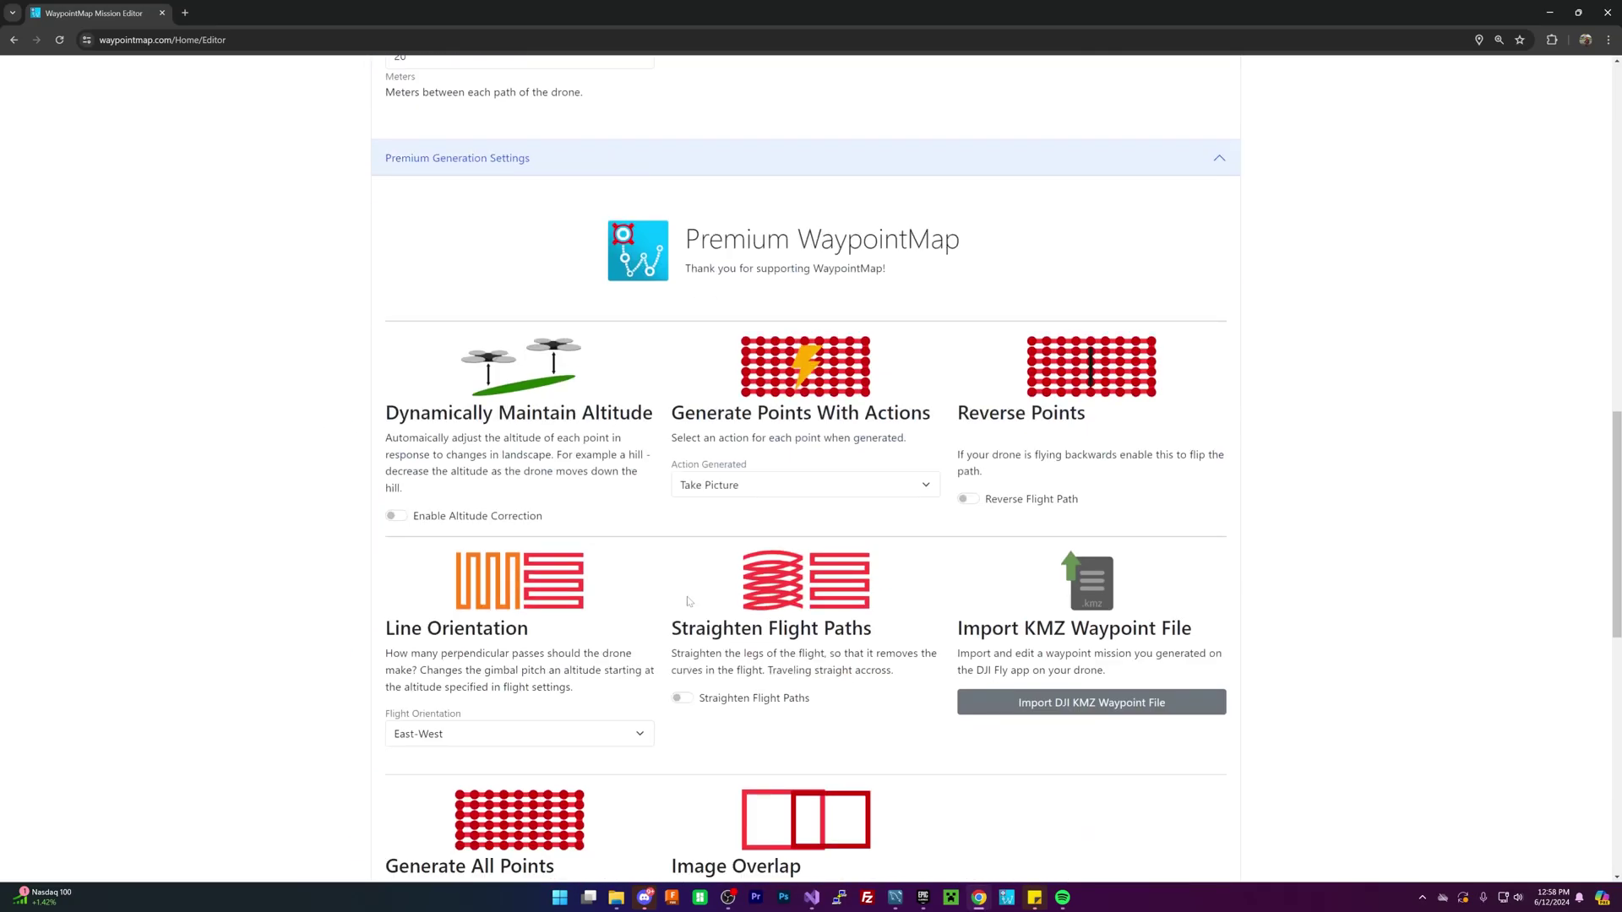
scroll(688, 601, up, 5)
click(989, 242)
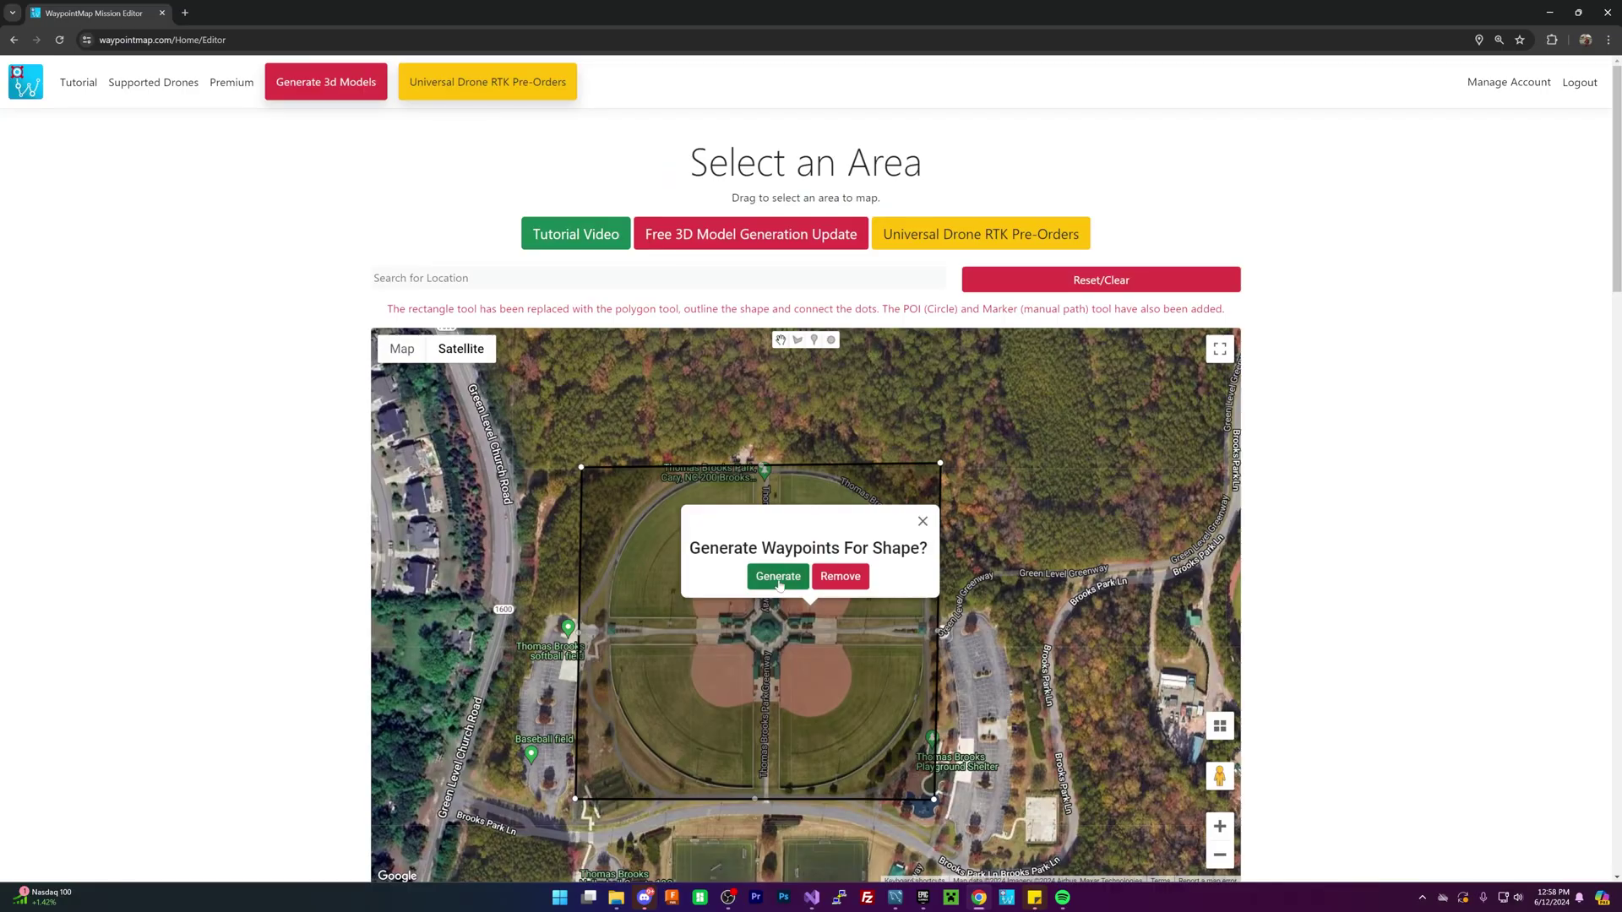
- Fill the rectangle with the 131-waypoint grid and pan to review its top and bottom rows
click(779, 584)
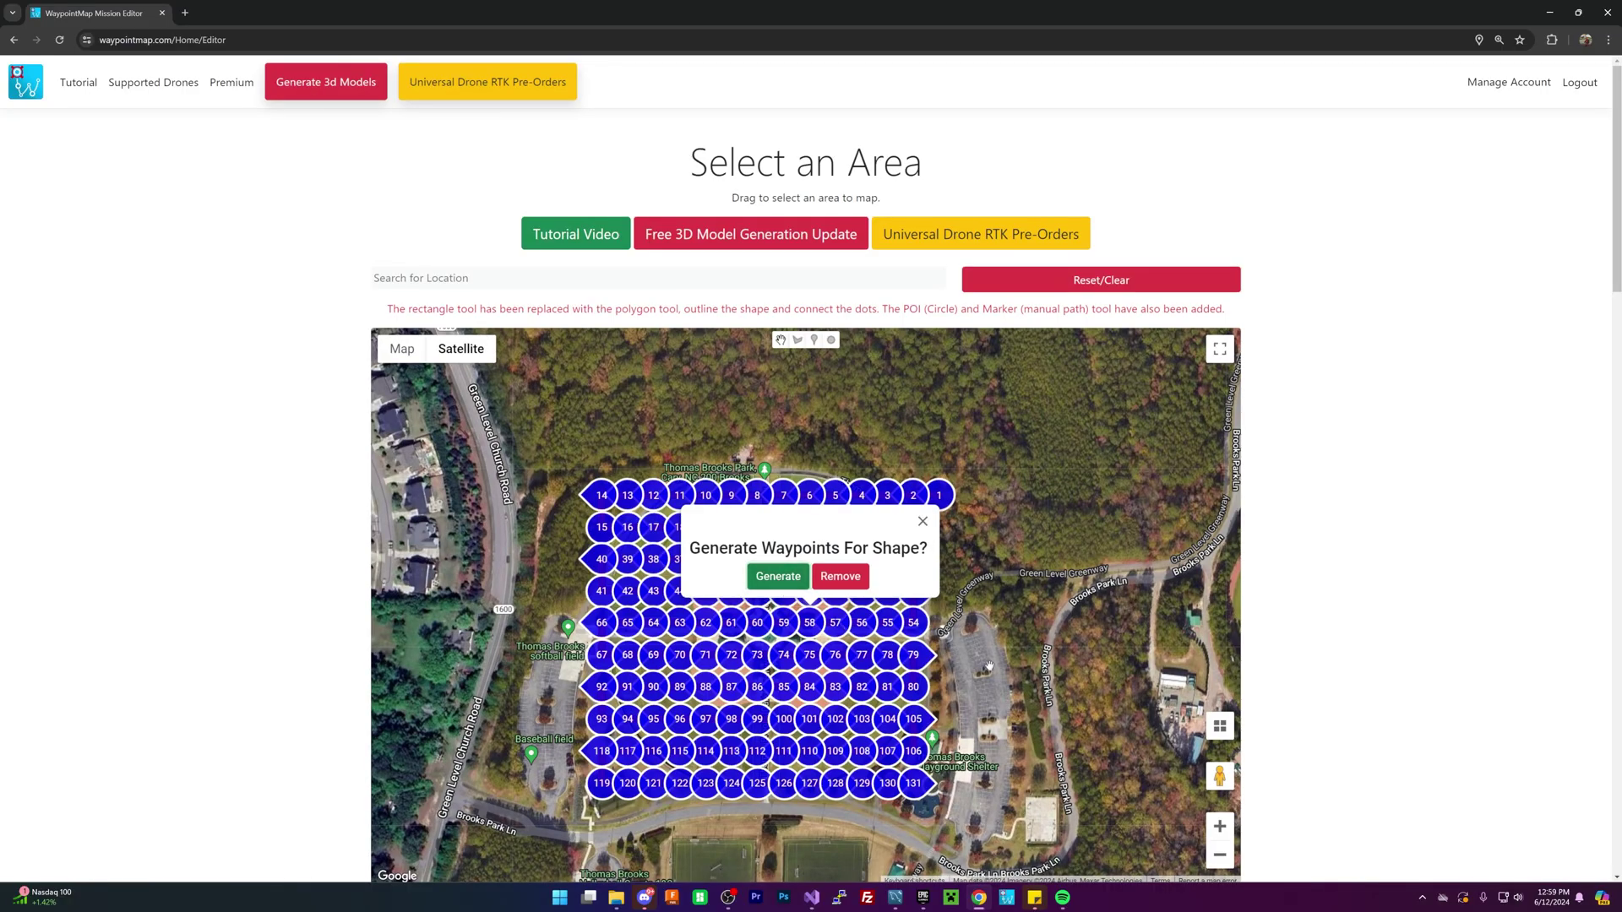
scroll(732, 640, up, 1)
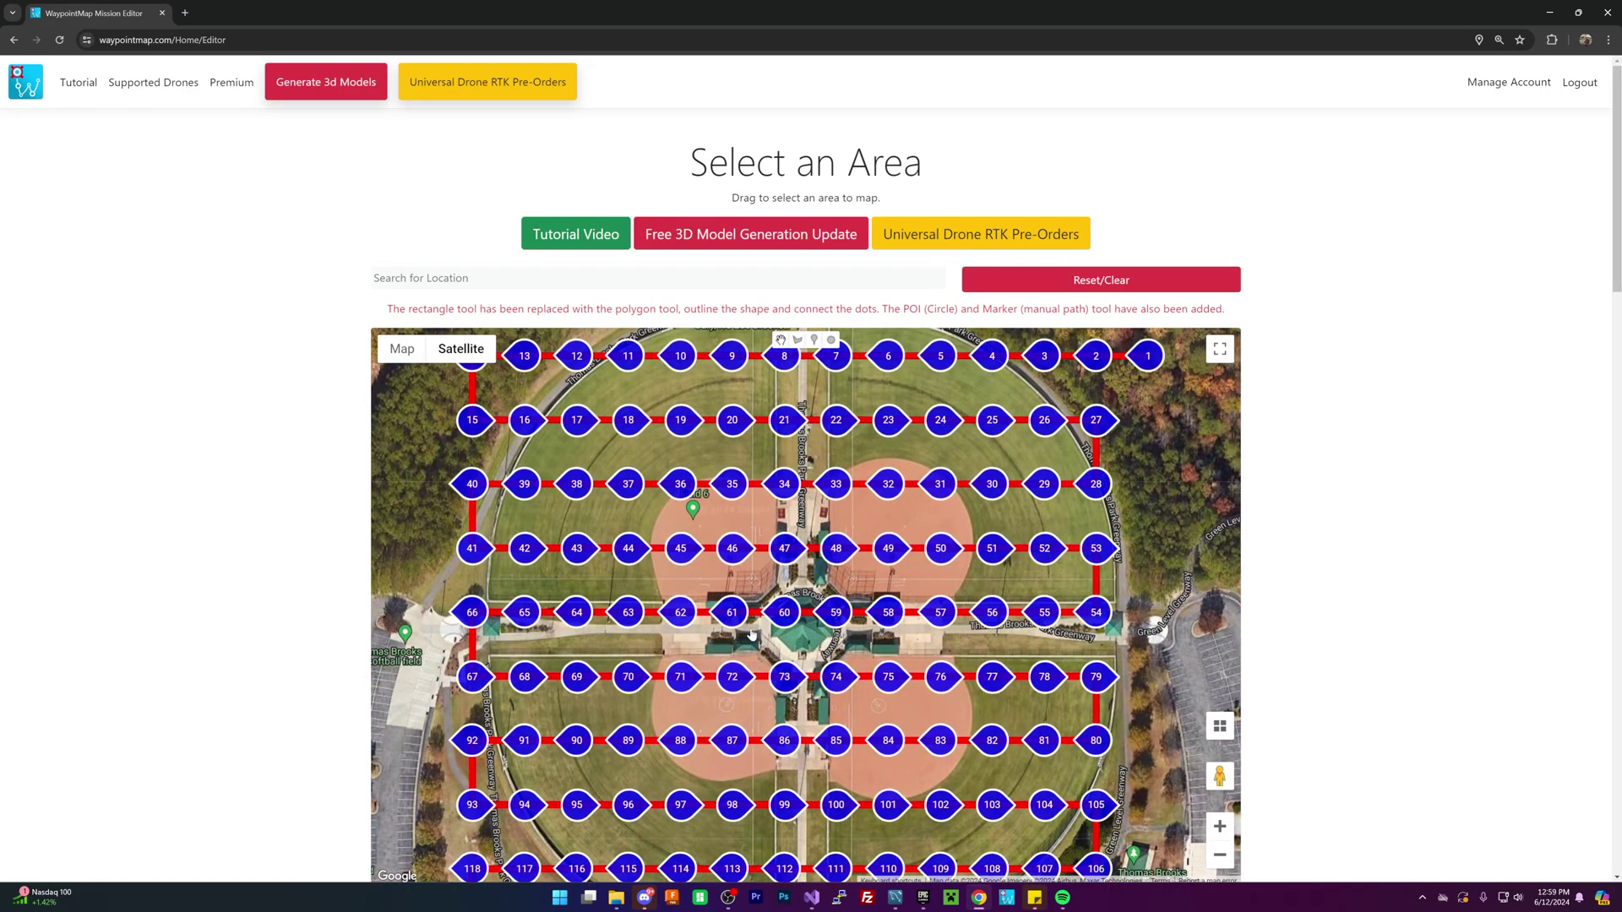
drag(1115, 751, 1160, 606)
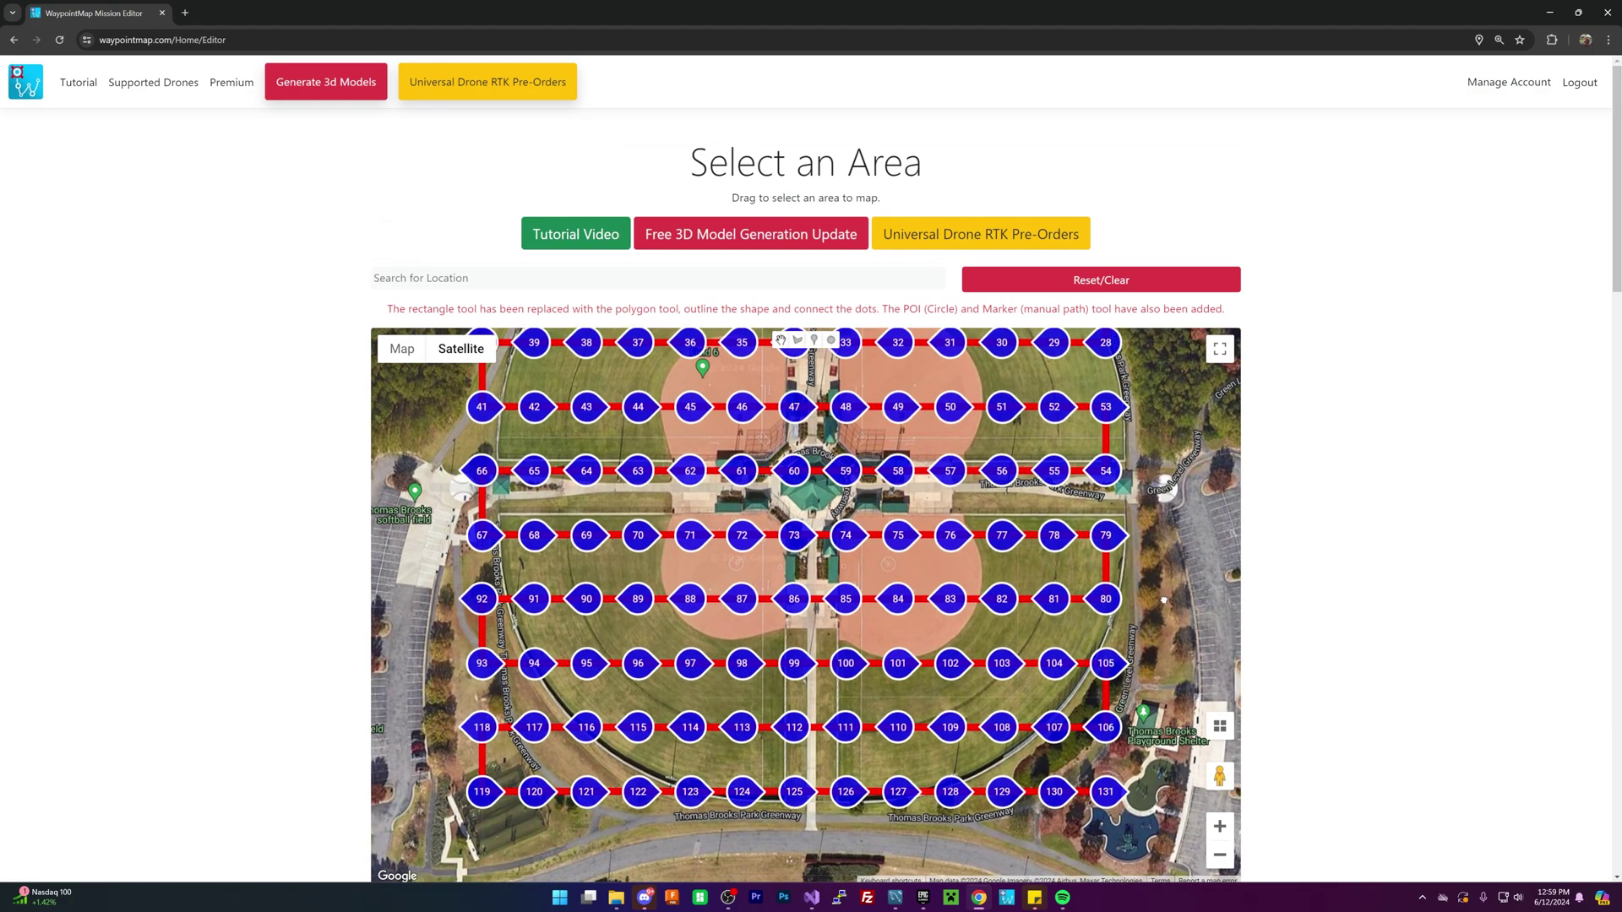
drag(1163, 600, 1131, 762)
scroll(1131, 762, down, 2)
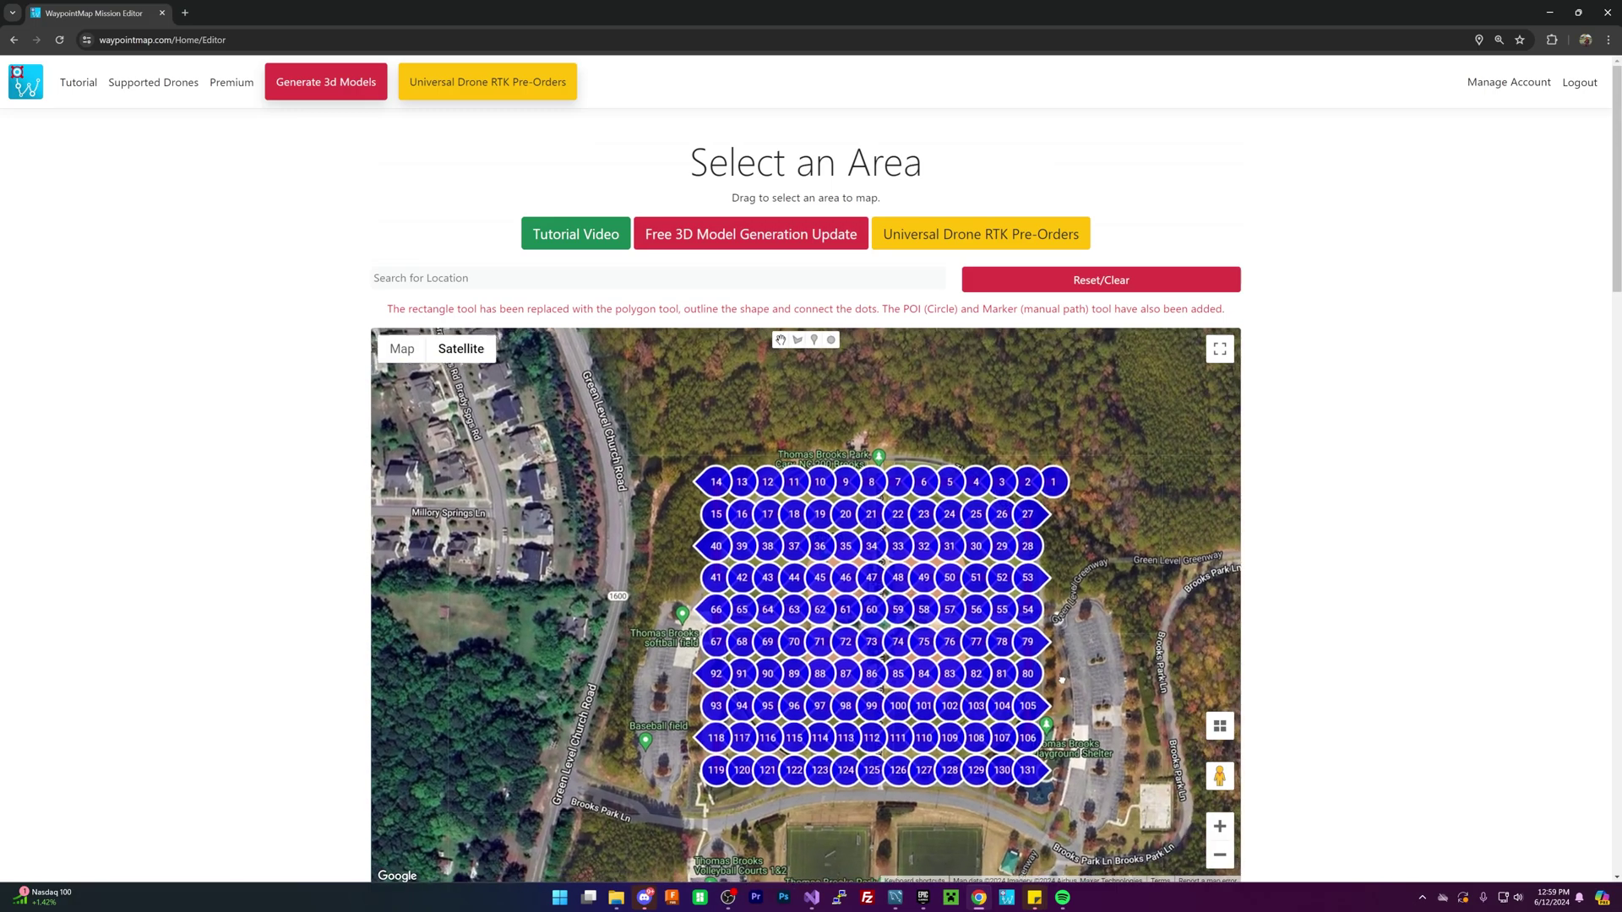
scroll(1062, 680, up, 2)
- Select the output (20).kmz mission file in the KMZ Installer
scroll(1368, 409, down, 8)
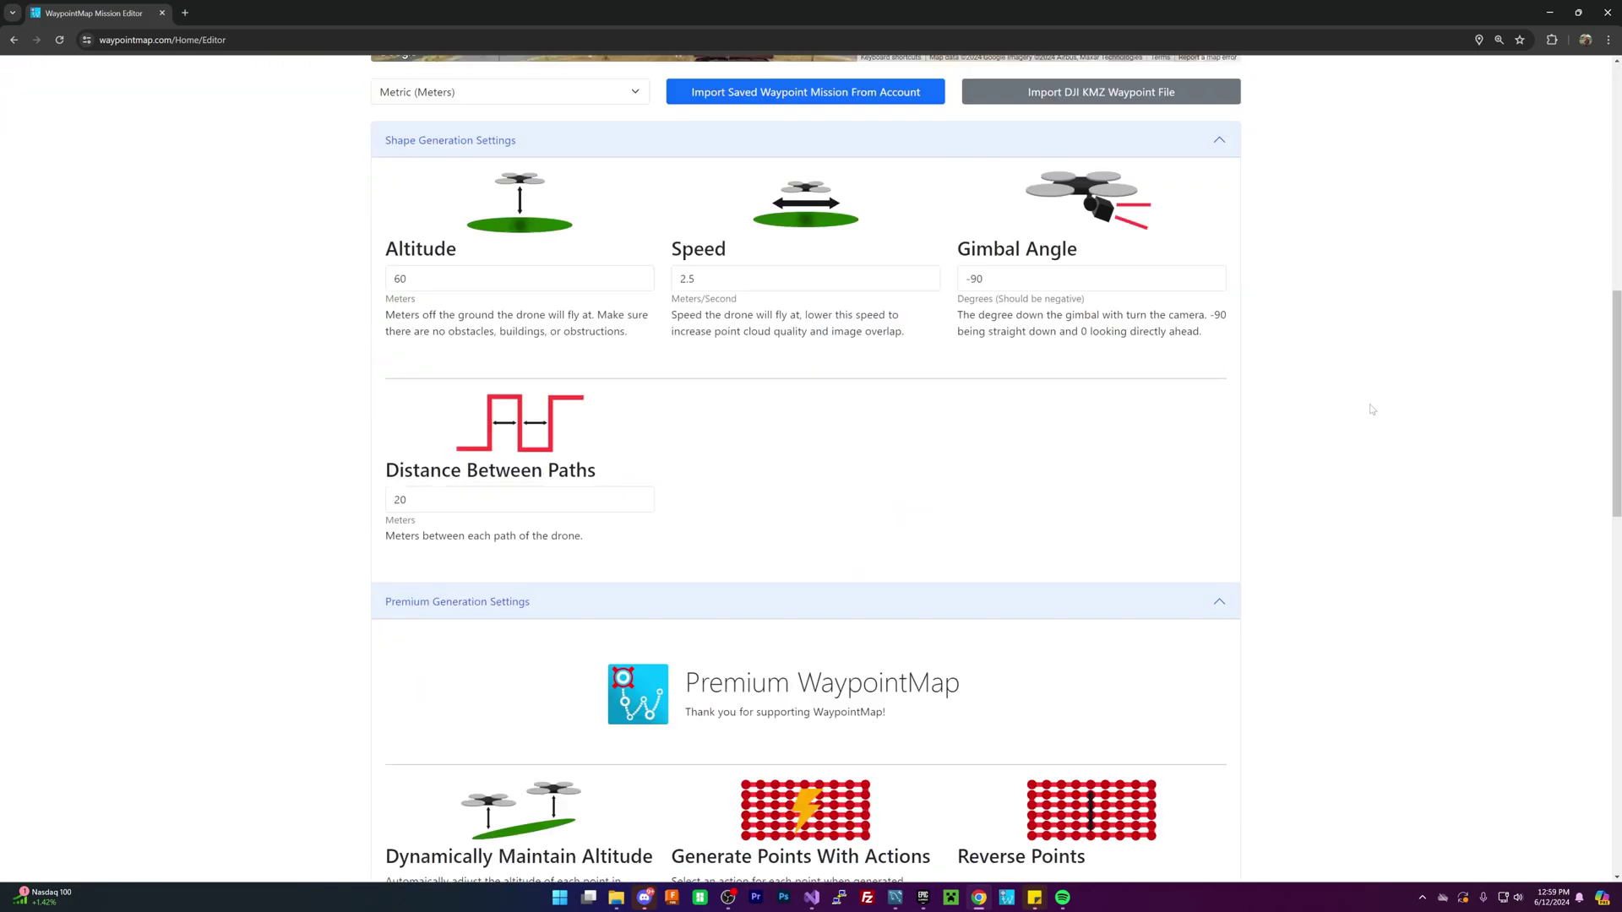
scroll(1368, 408, down, 15)
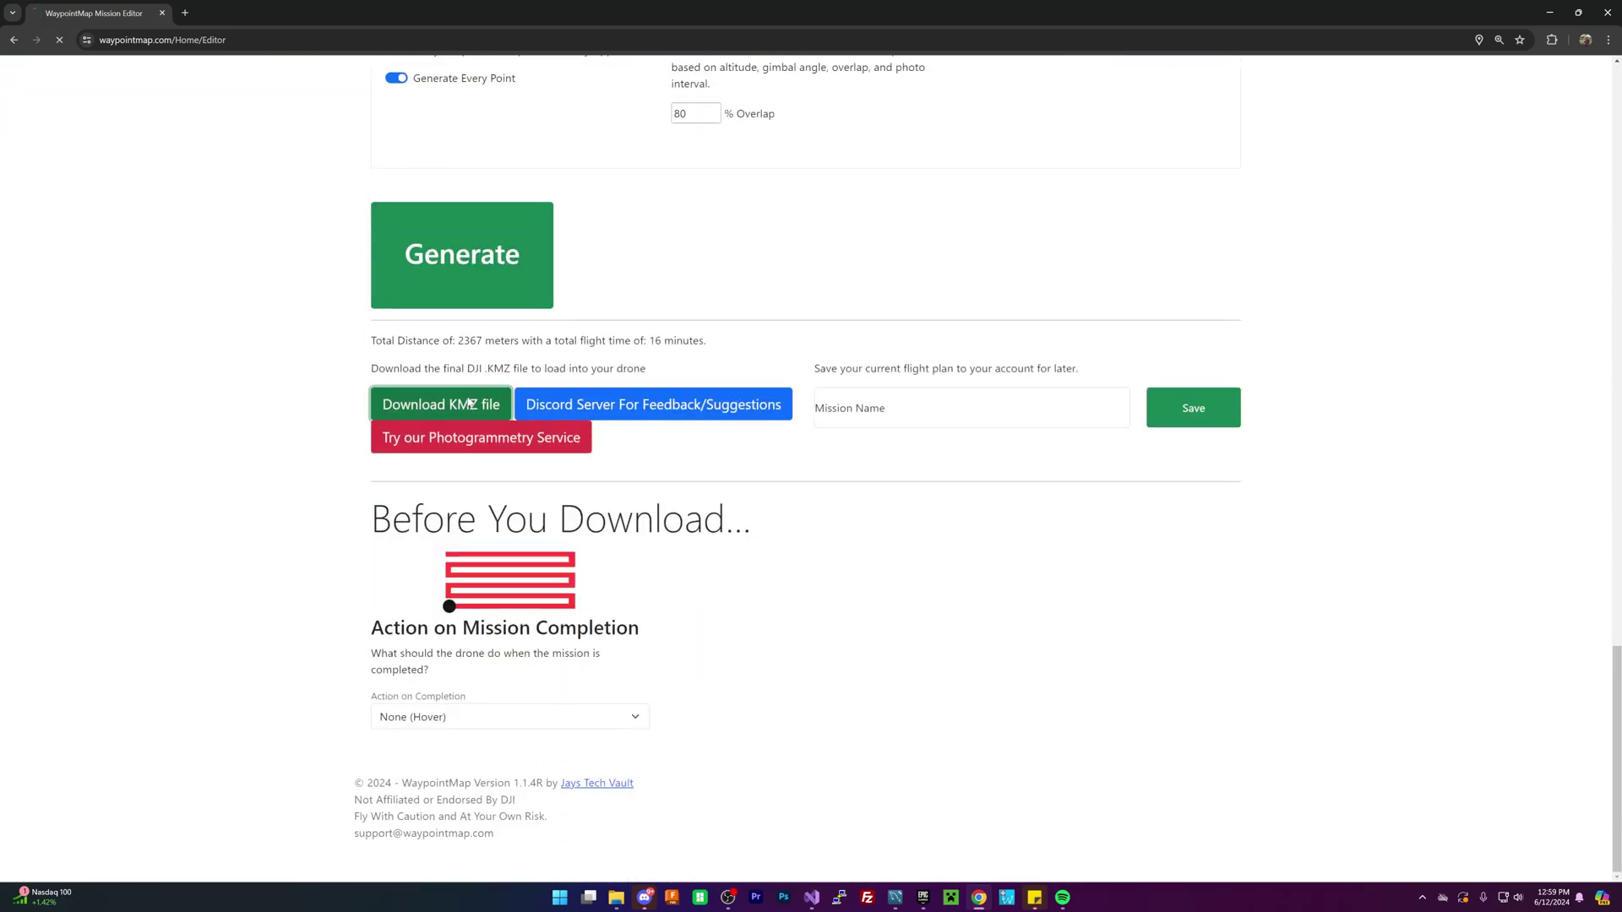
scroll(1171, 273, up, 15)
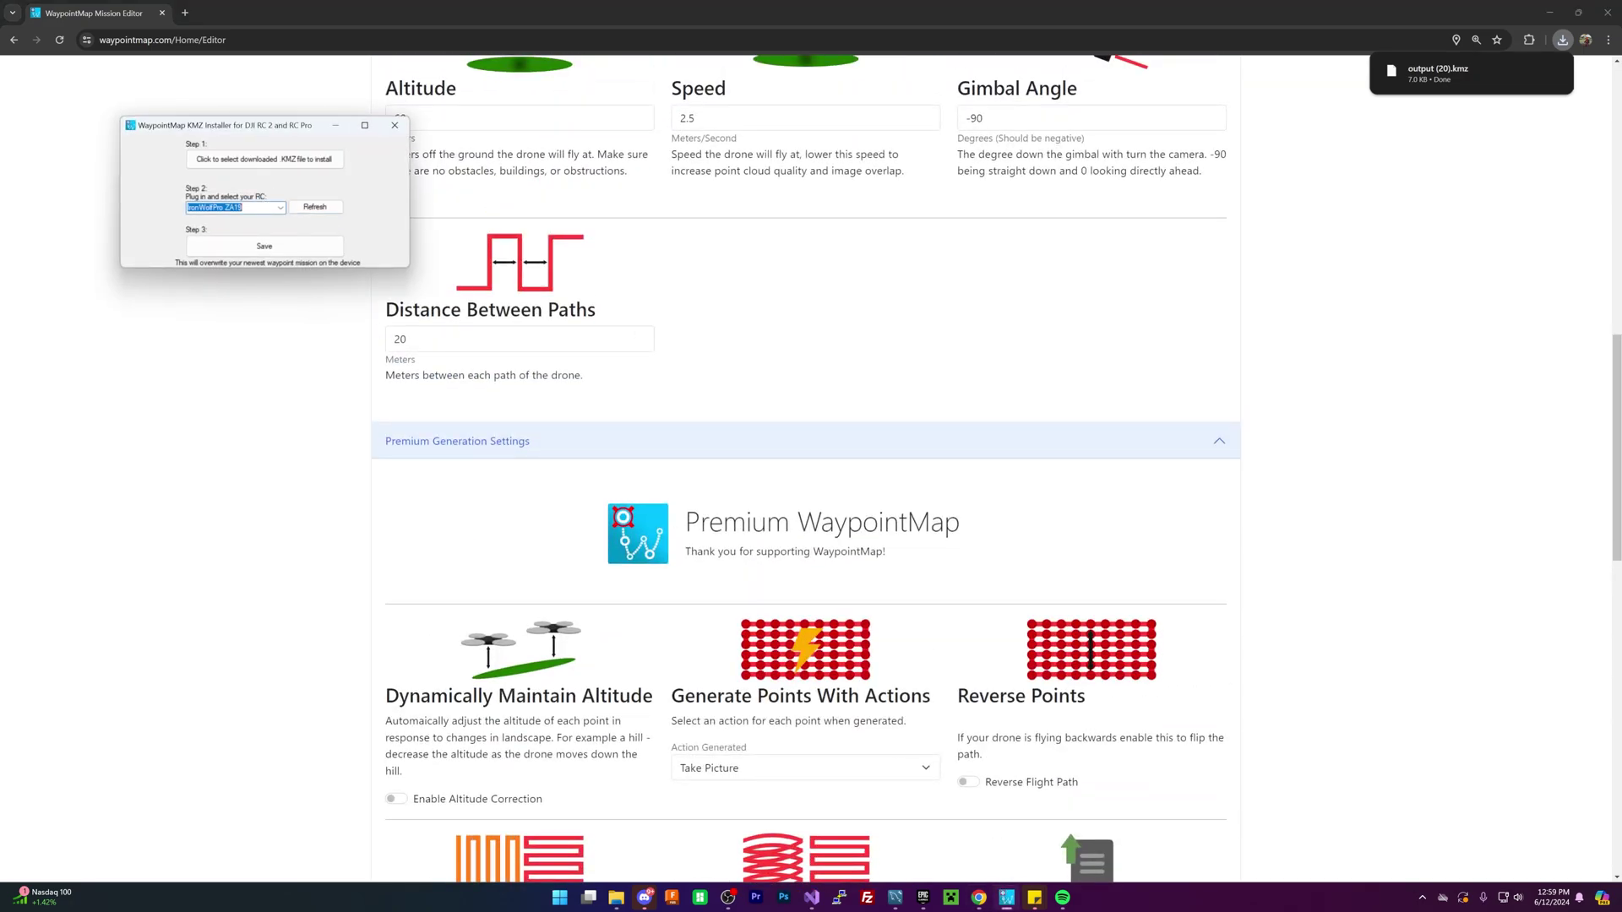
click(280, 209)
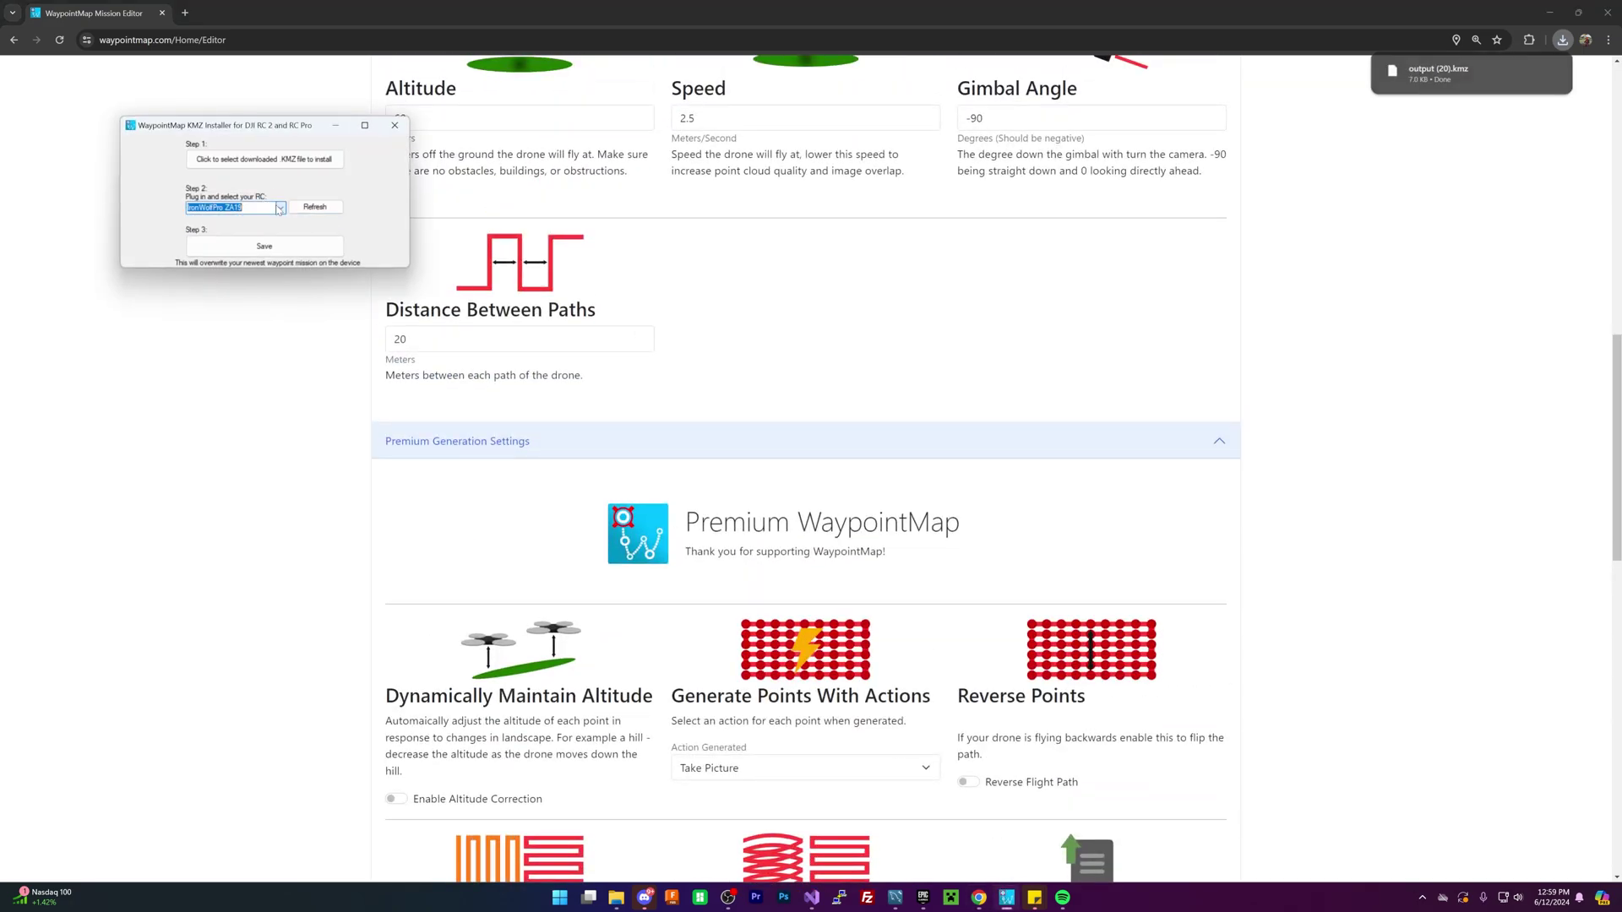
click(309, 157)
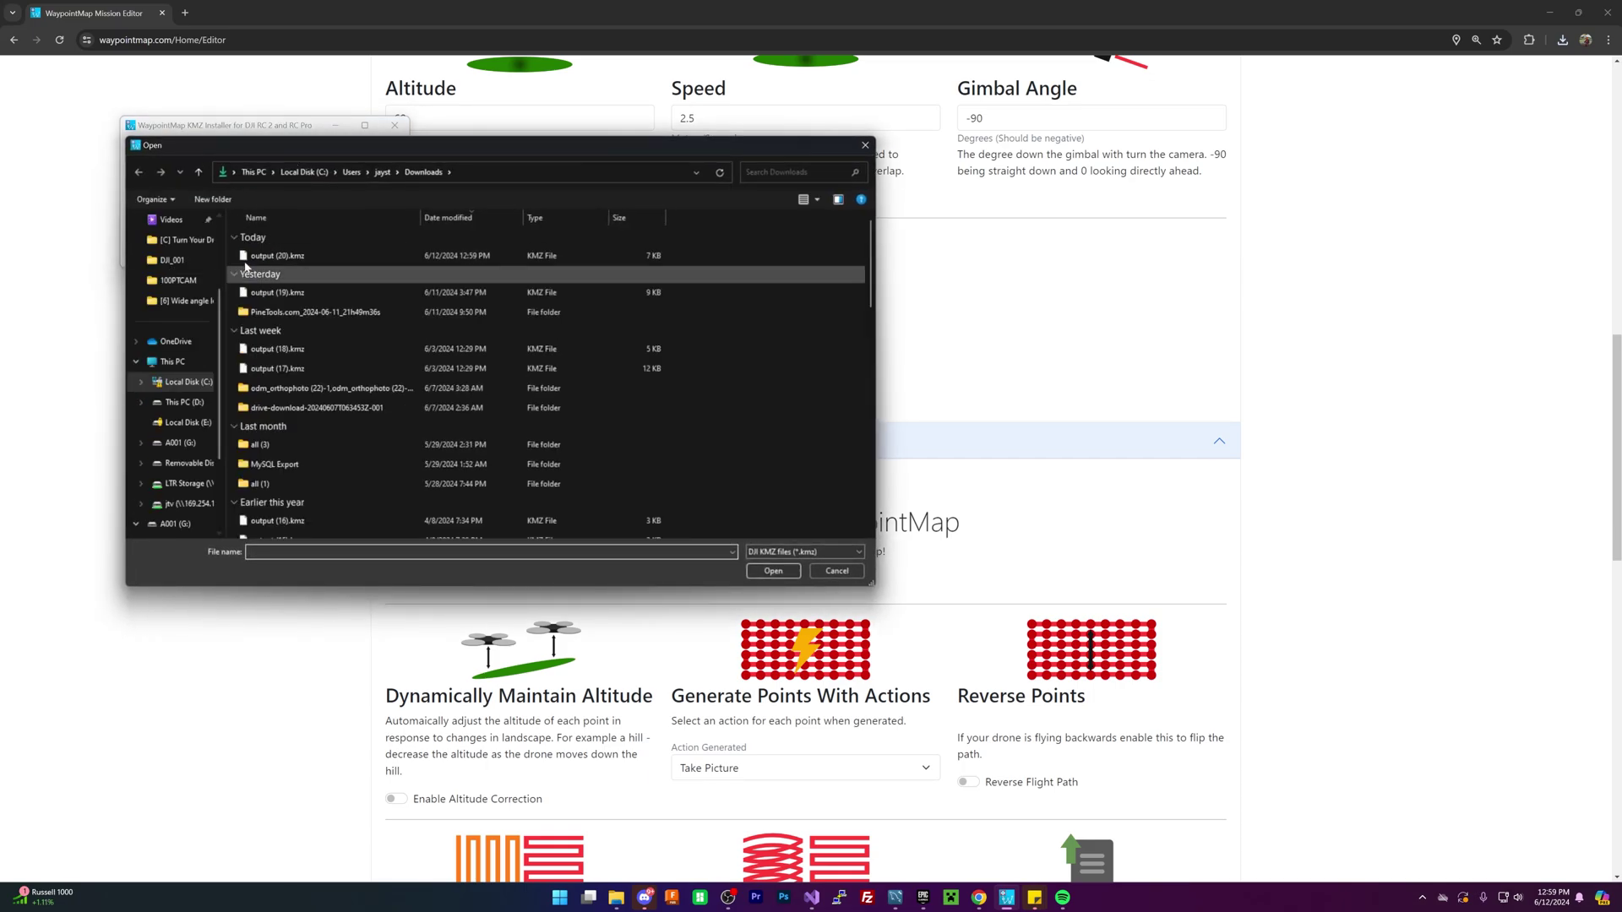
double_click(267, 258)
drag(261, 130, 835, 365)
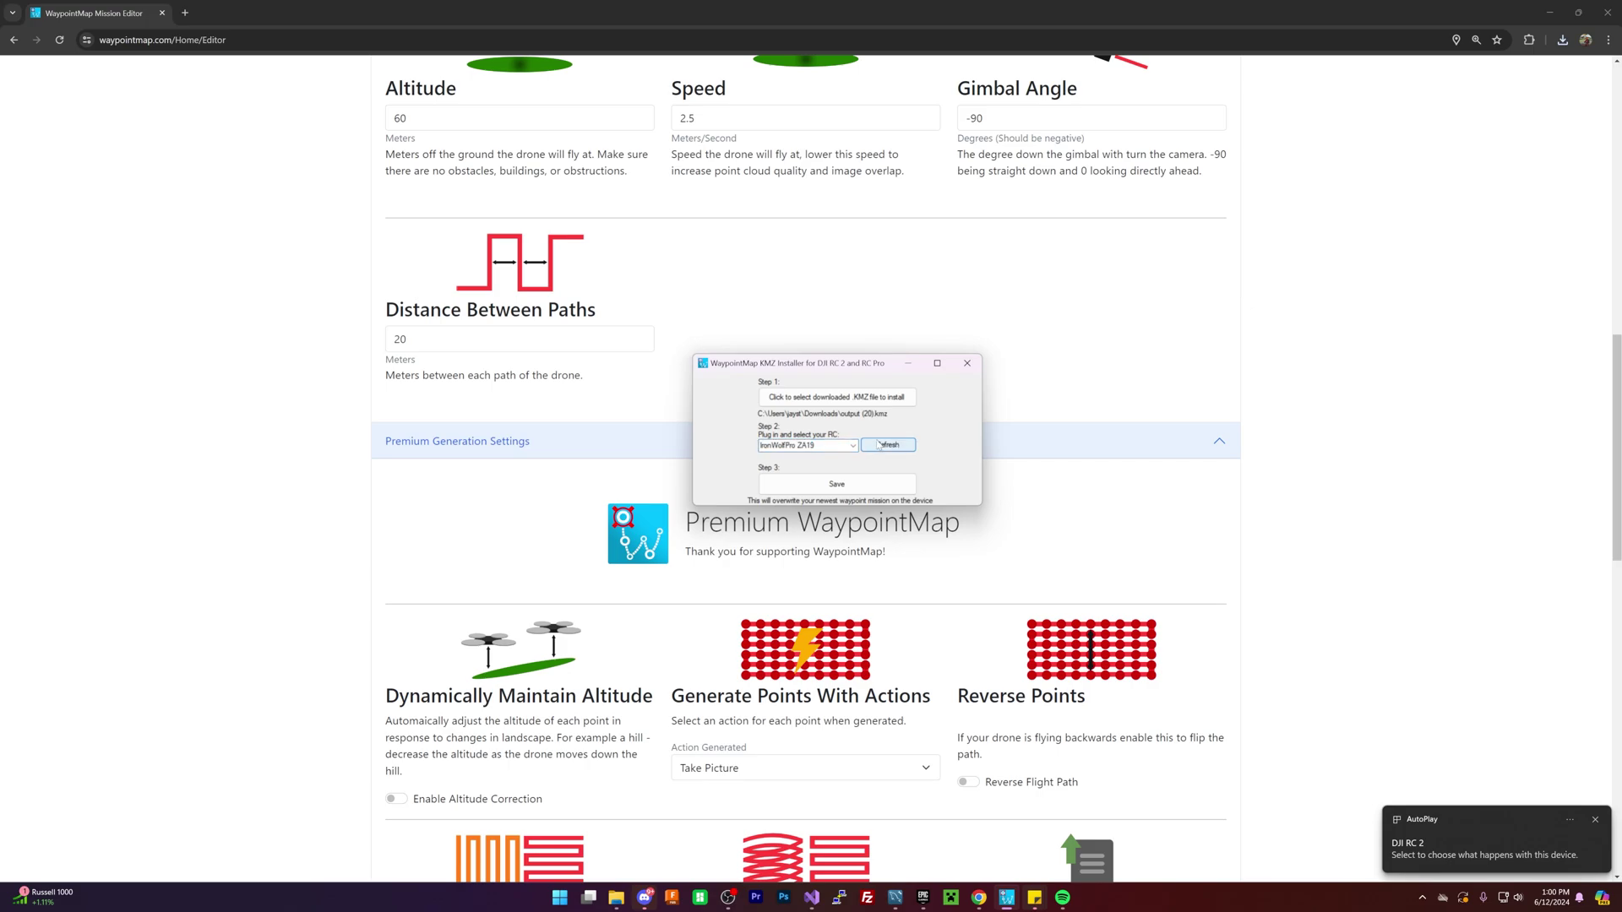
- Install the mission on the DJI RC 2 controller and close the installer
click(773, 474)
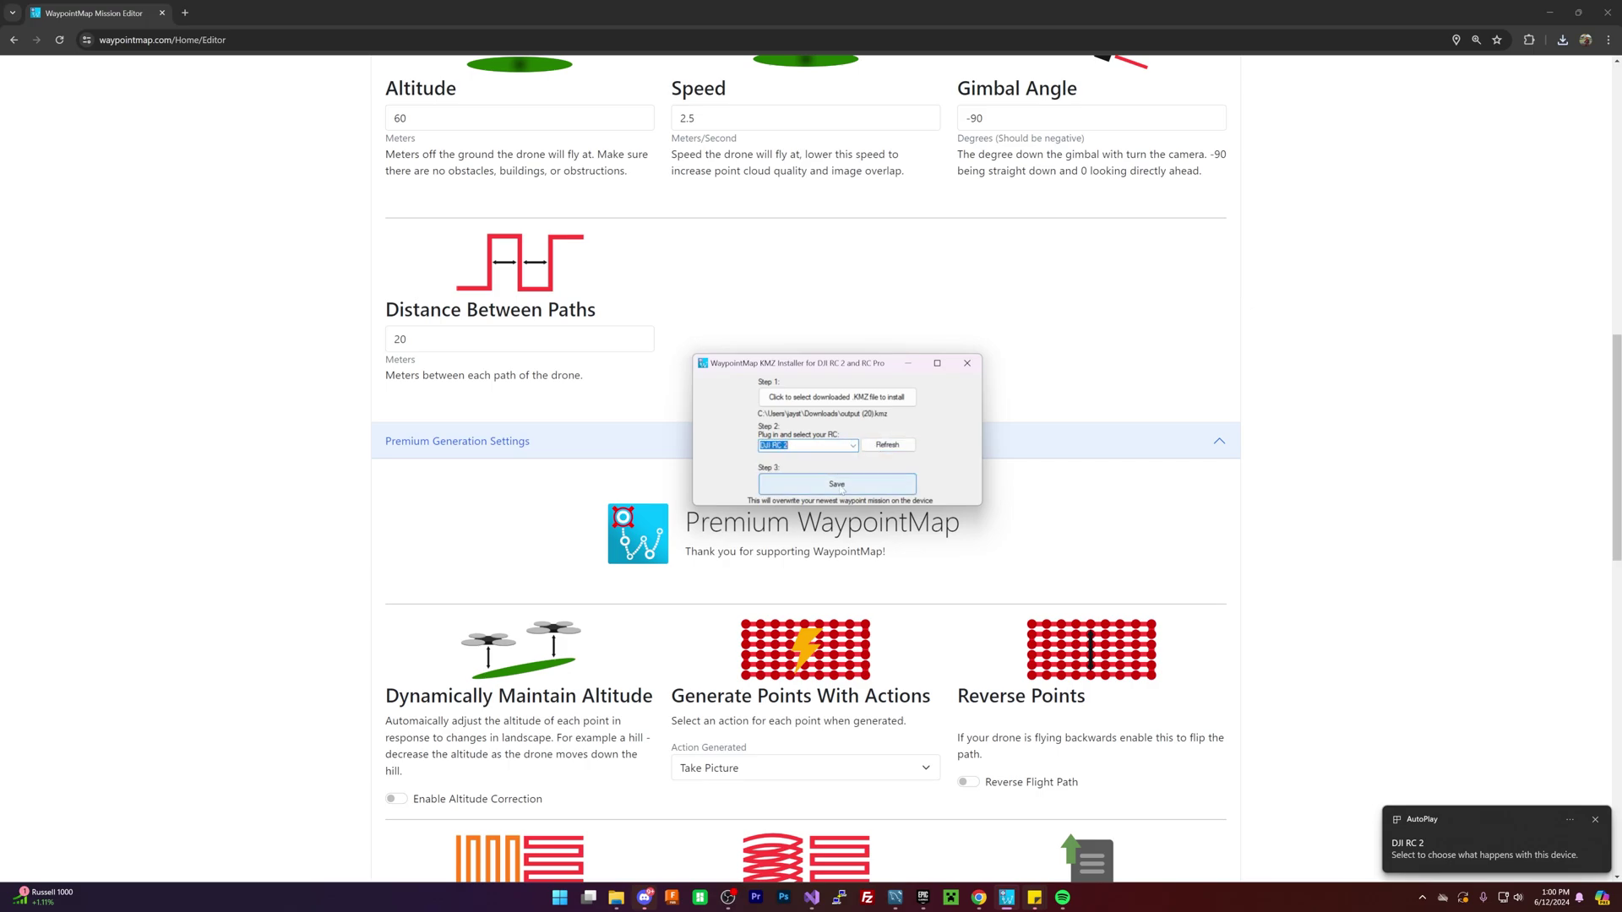
click(955, 361)
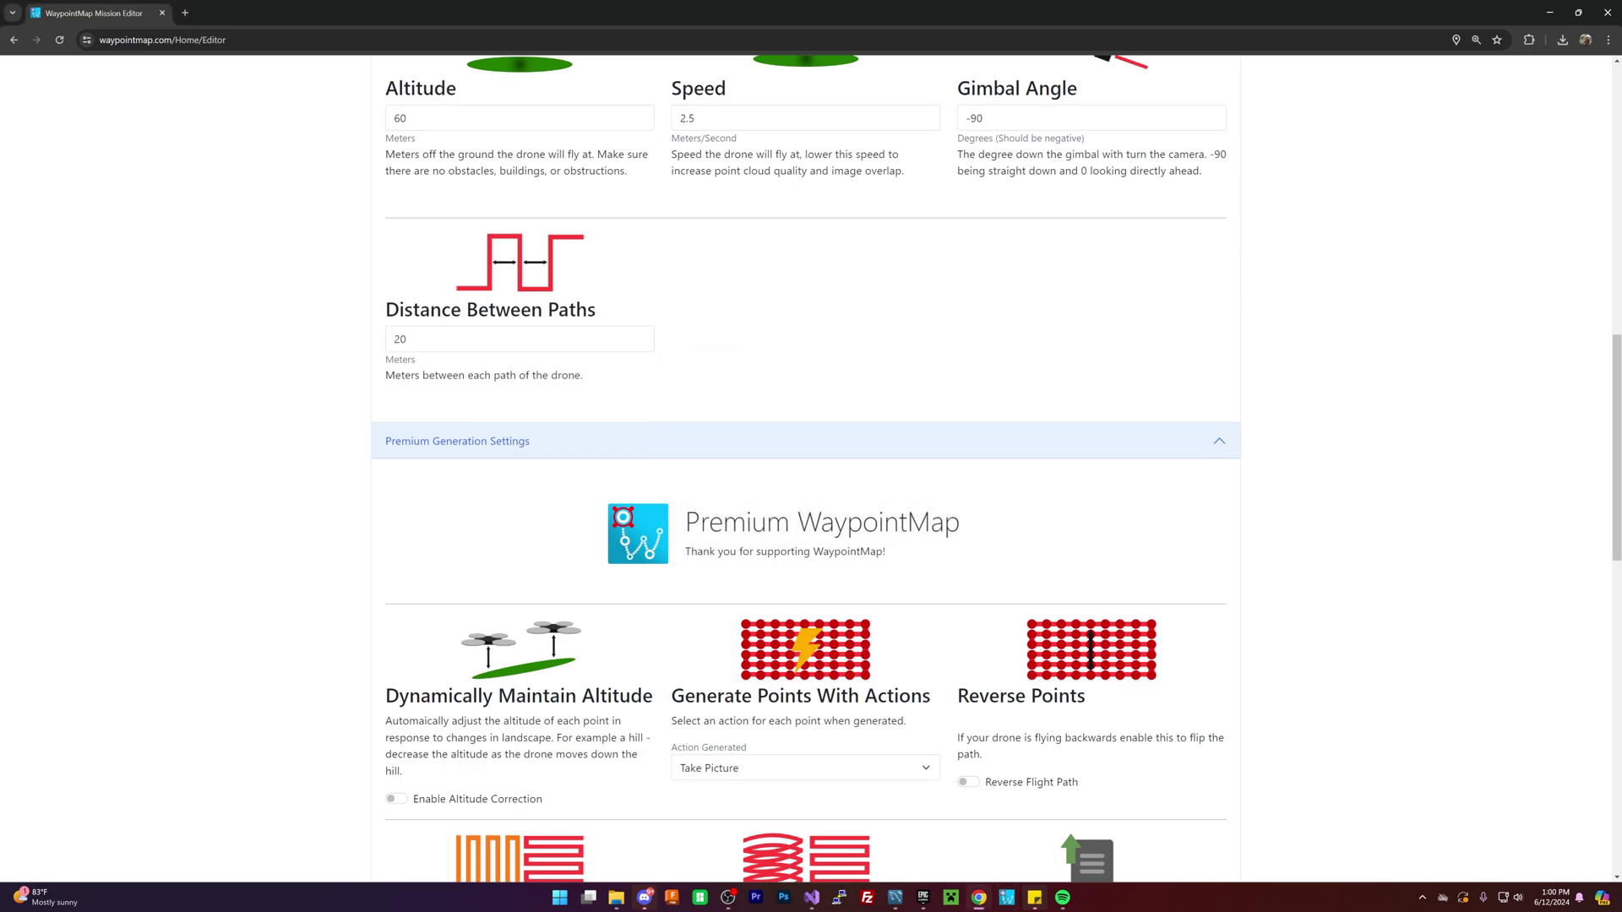
scroll(600, 463, up, 12)
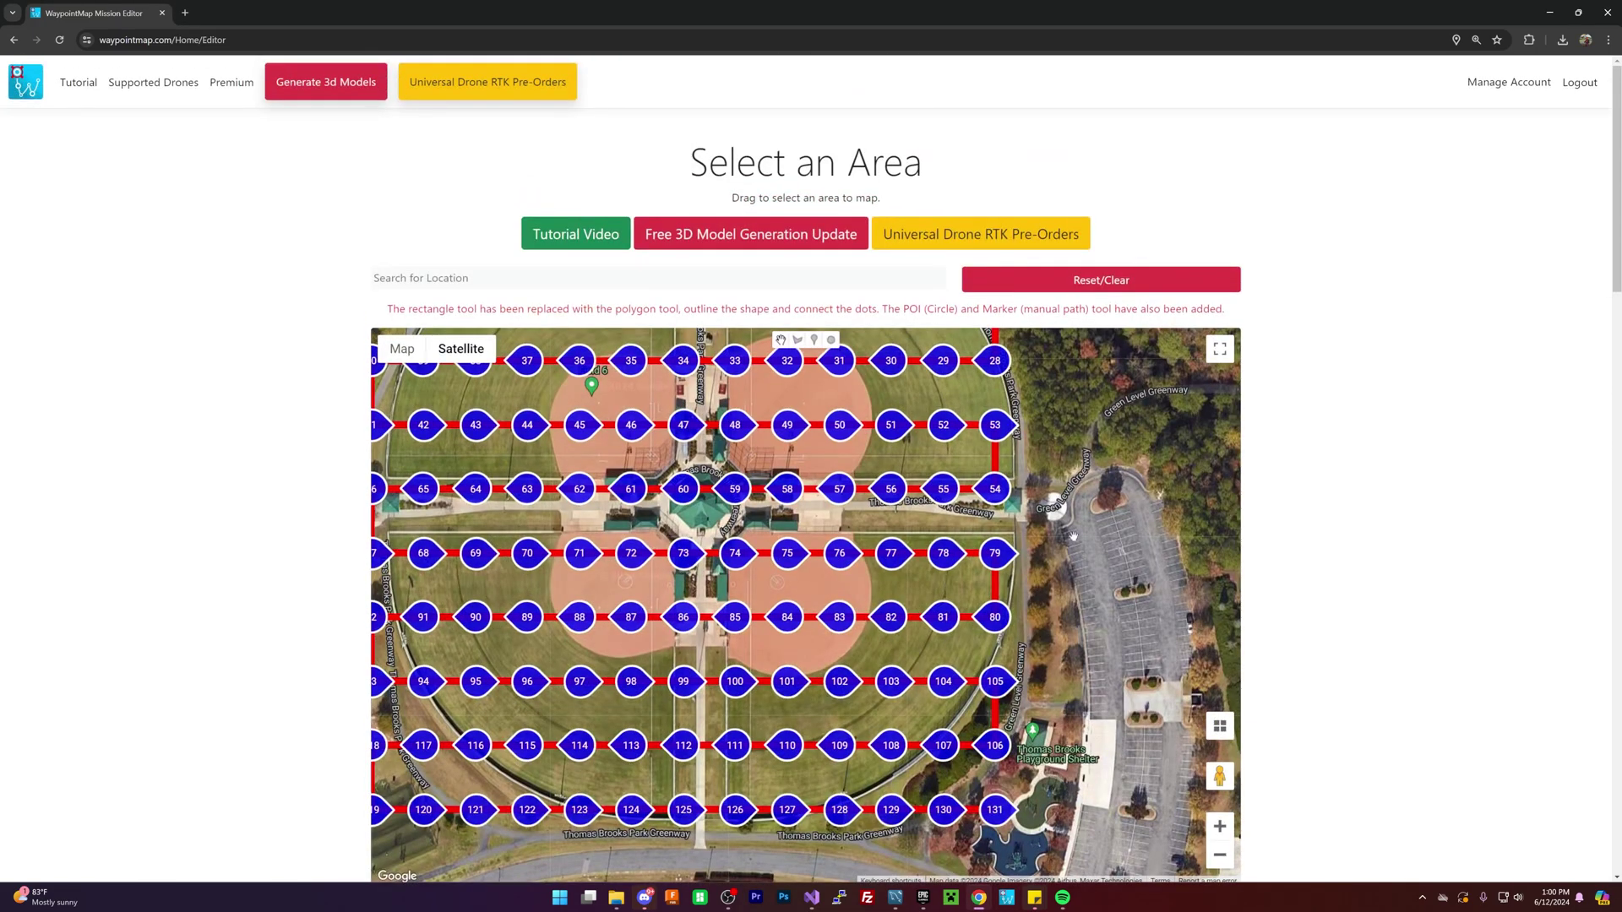
- Scroll to view the 131-waypoint grid mission on the map
scroll(1140, 527, down, 3)
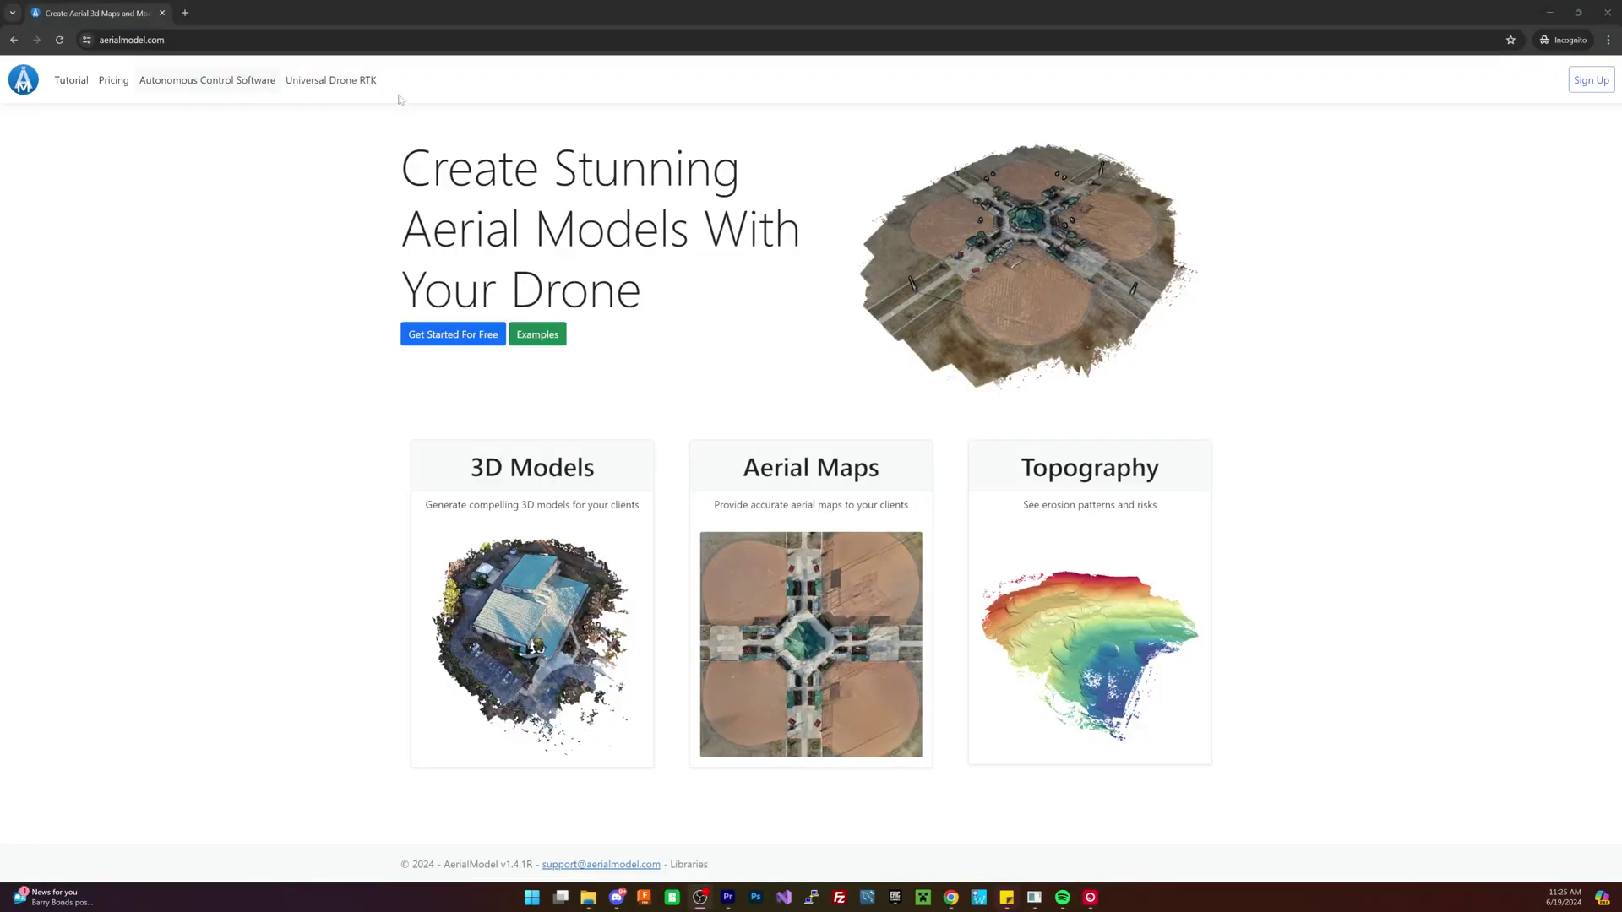
- Attach all 130 drone photos, name the project OverheadMap and start processing
click(196, 40)
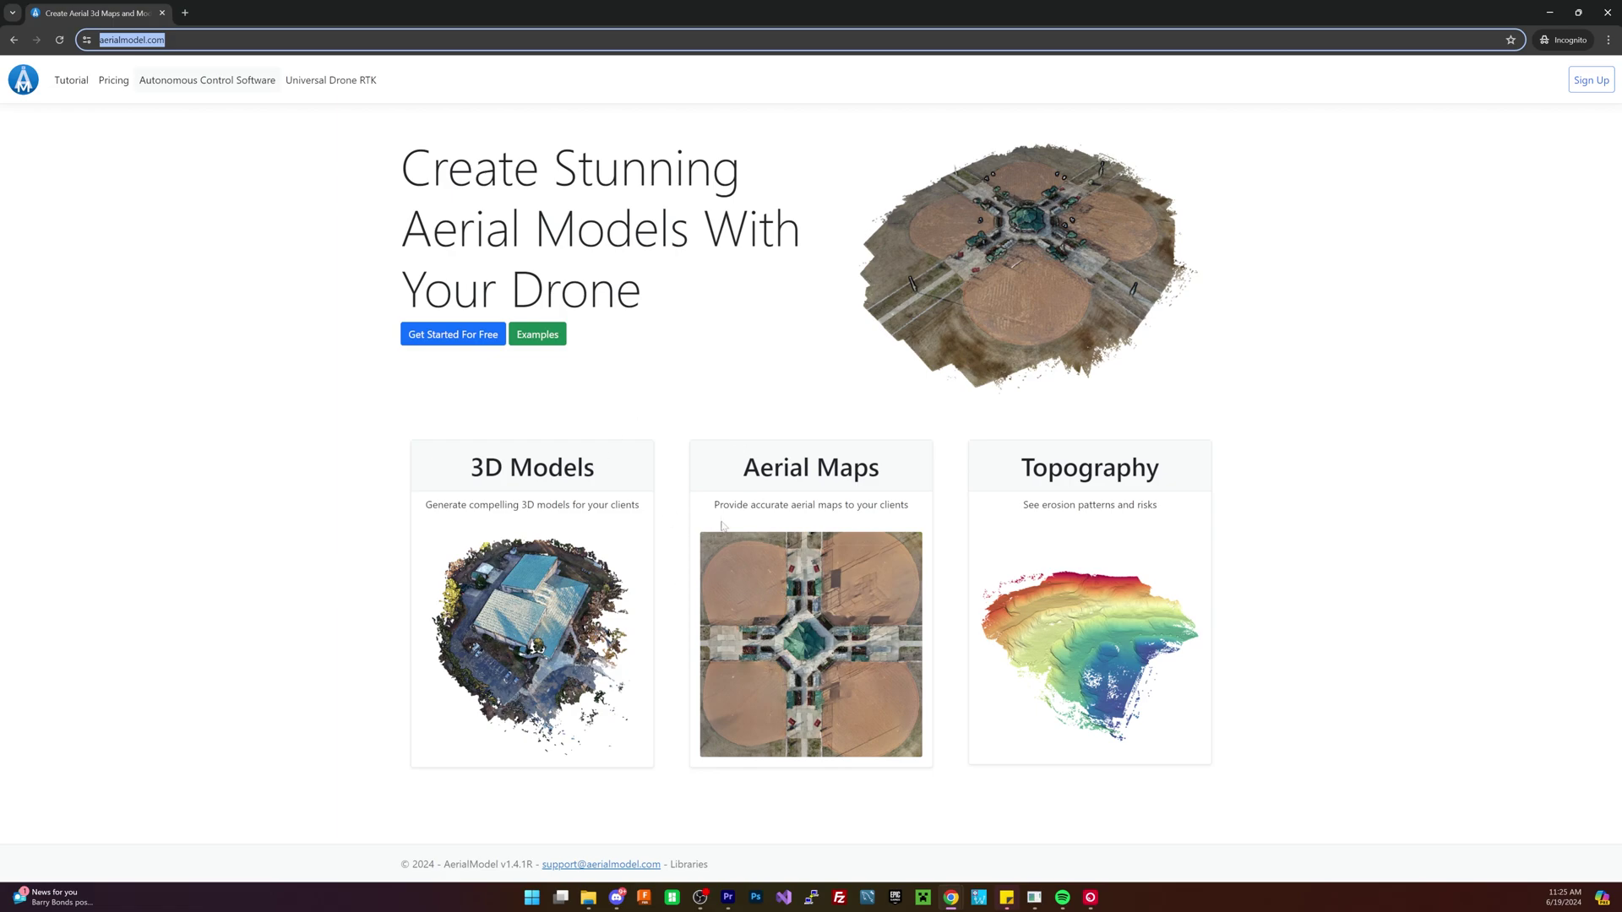
drag(909, 504, 875, 504)
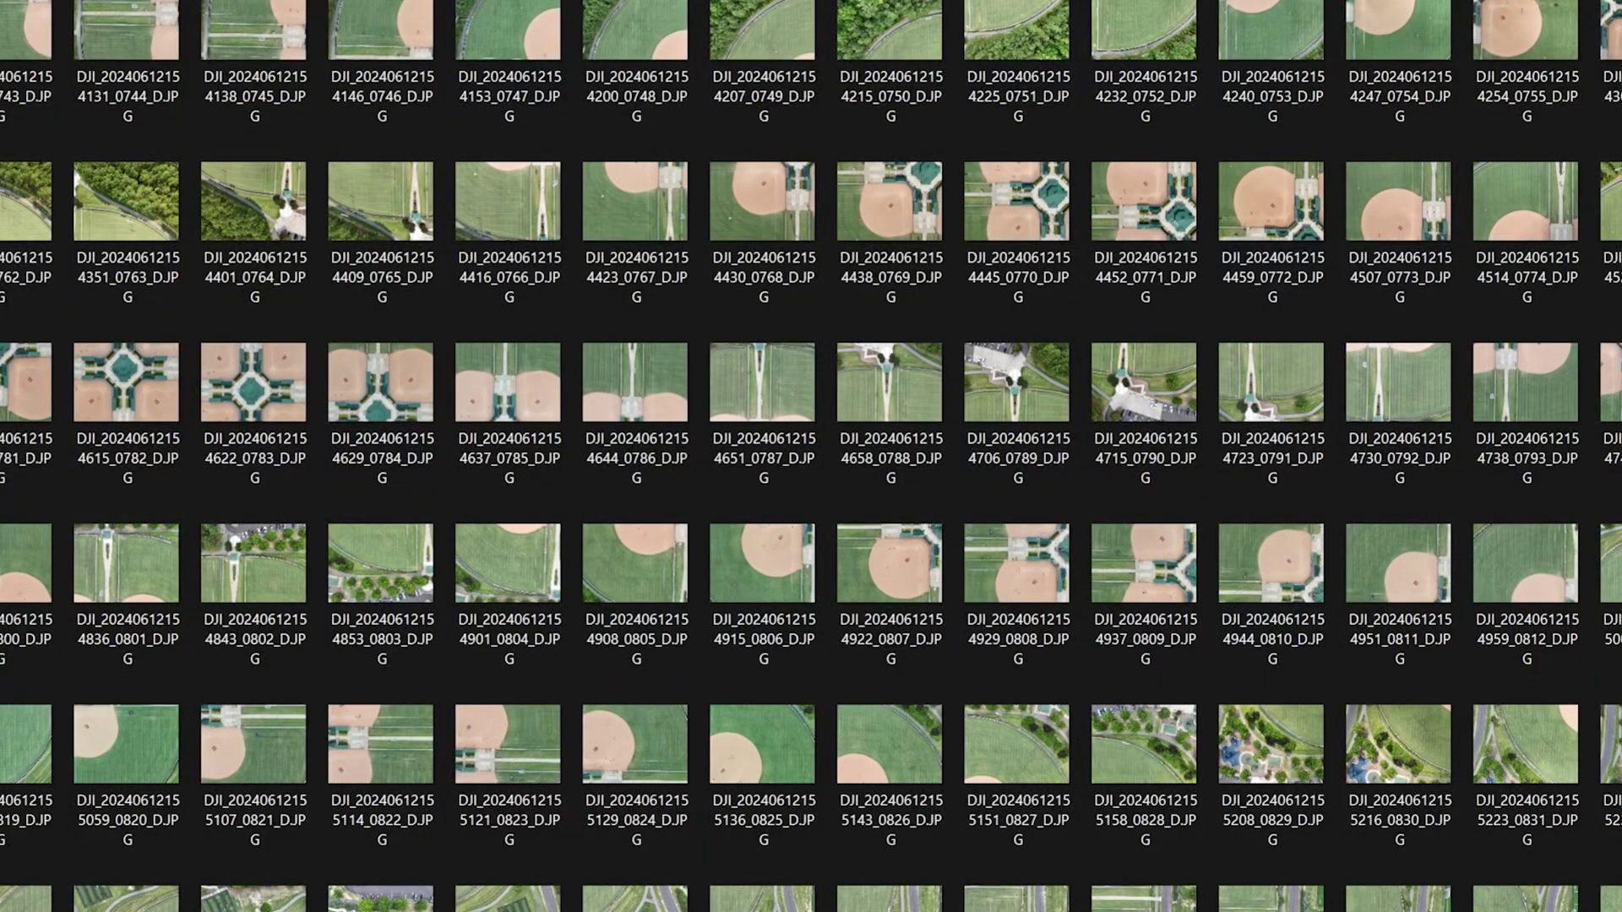
key(ctrl+a)
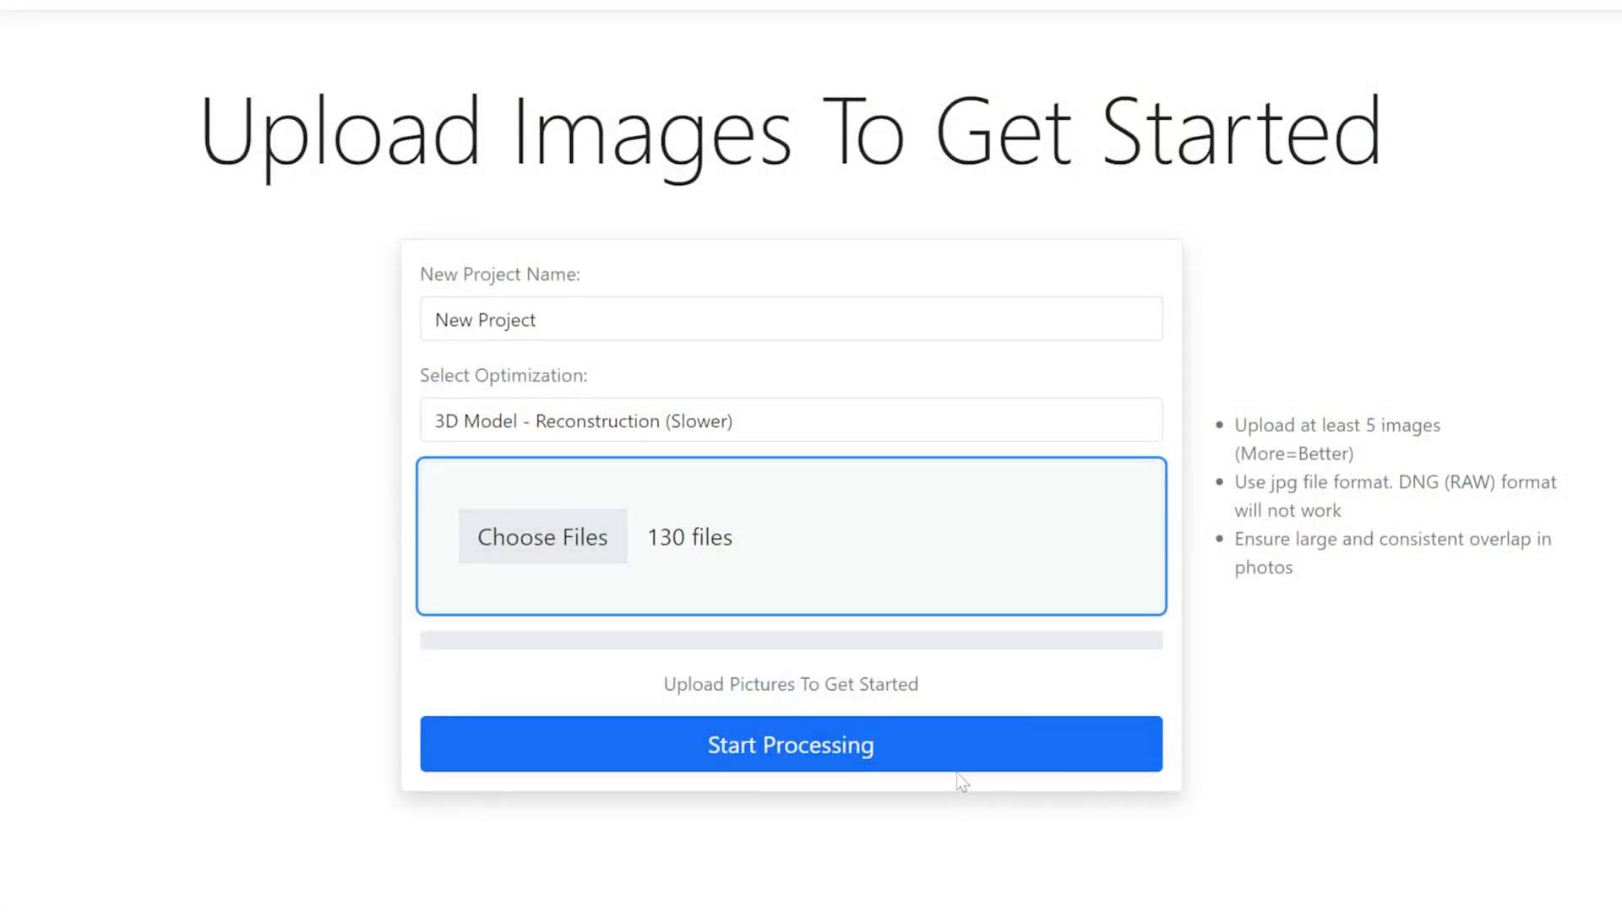
key(shift+Tab)
key(shift+Tab)
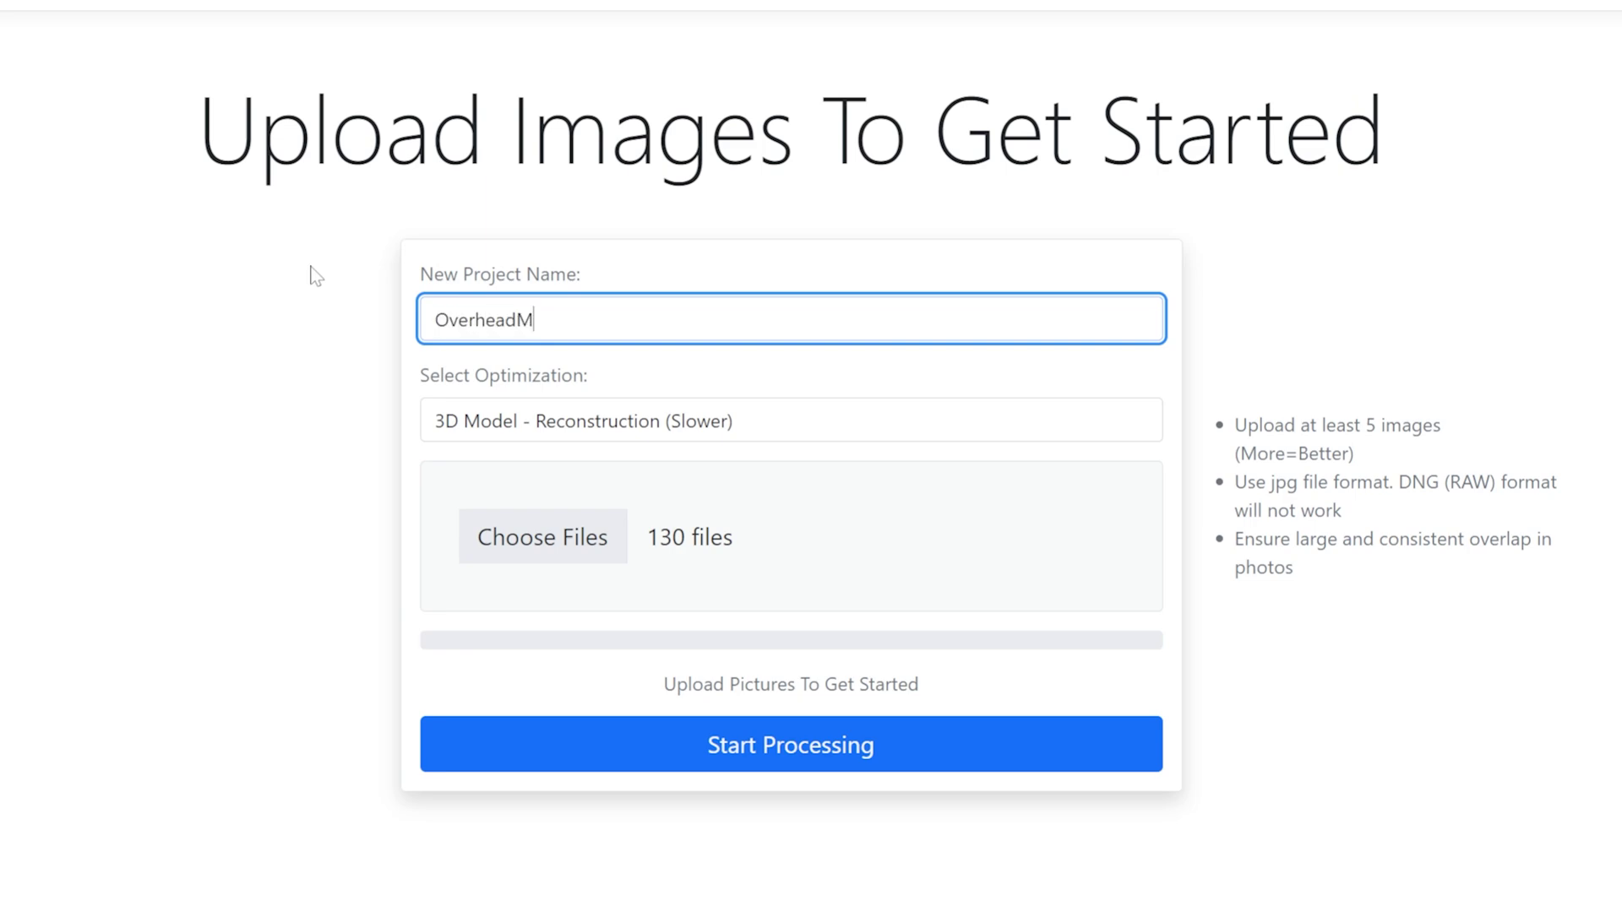
click(1002, 756)
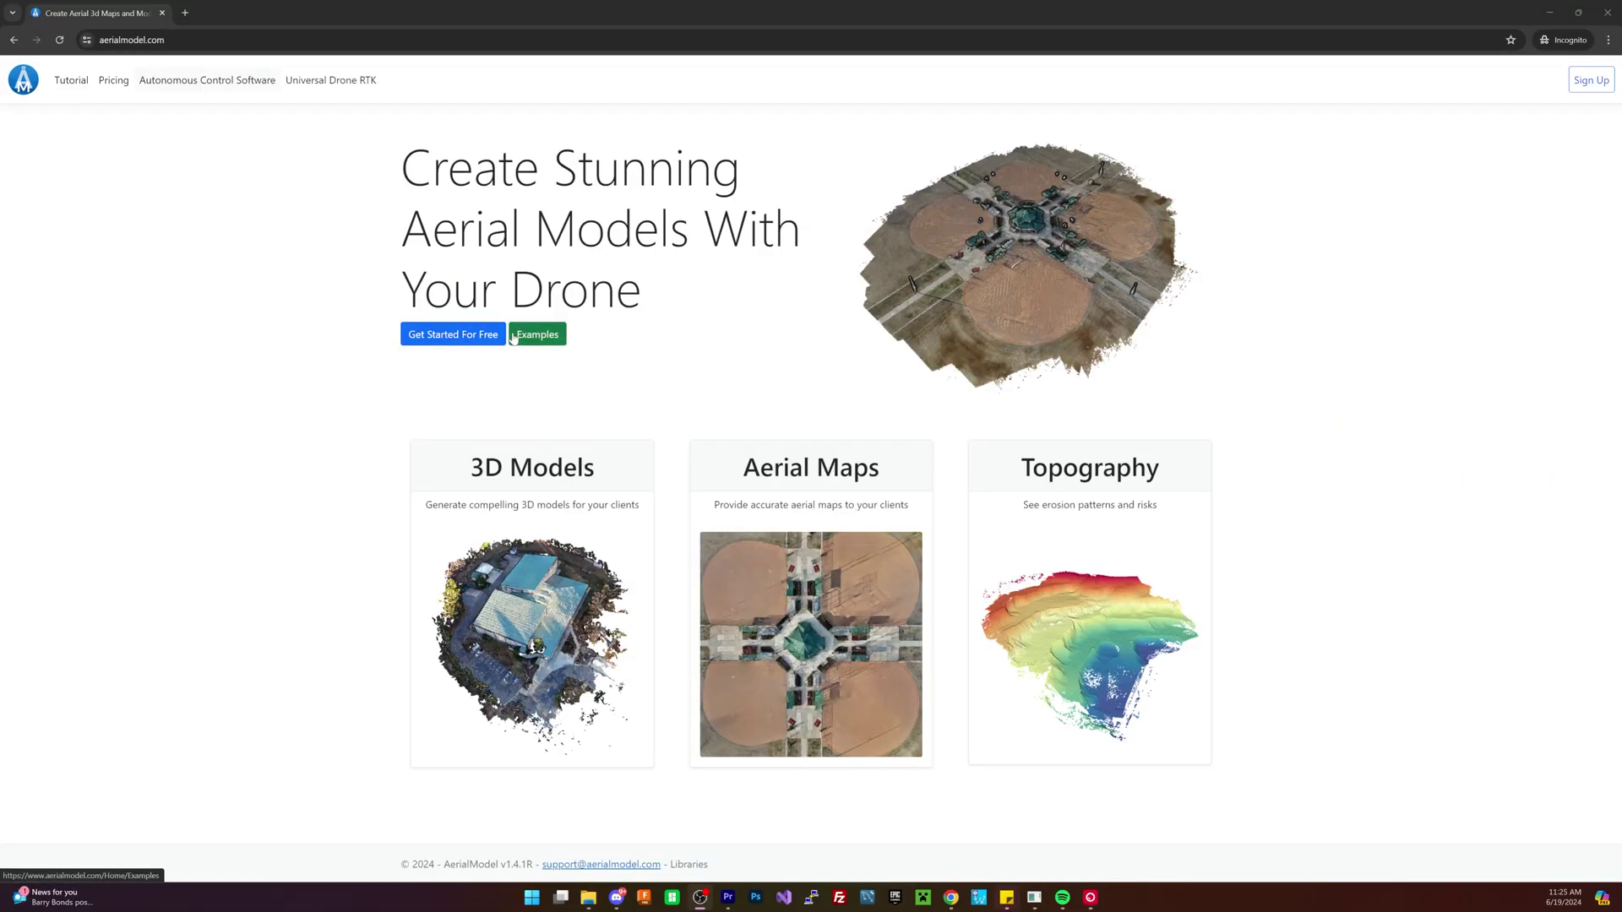
- Open the Park - Mini 3D example, zoom to the northern soccer field and tilt to a low oblique view
click(513, 336)
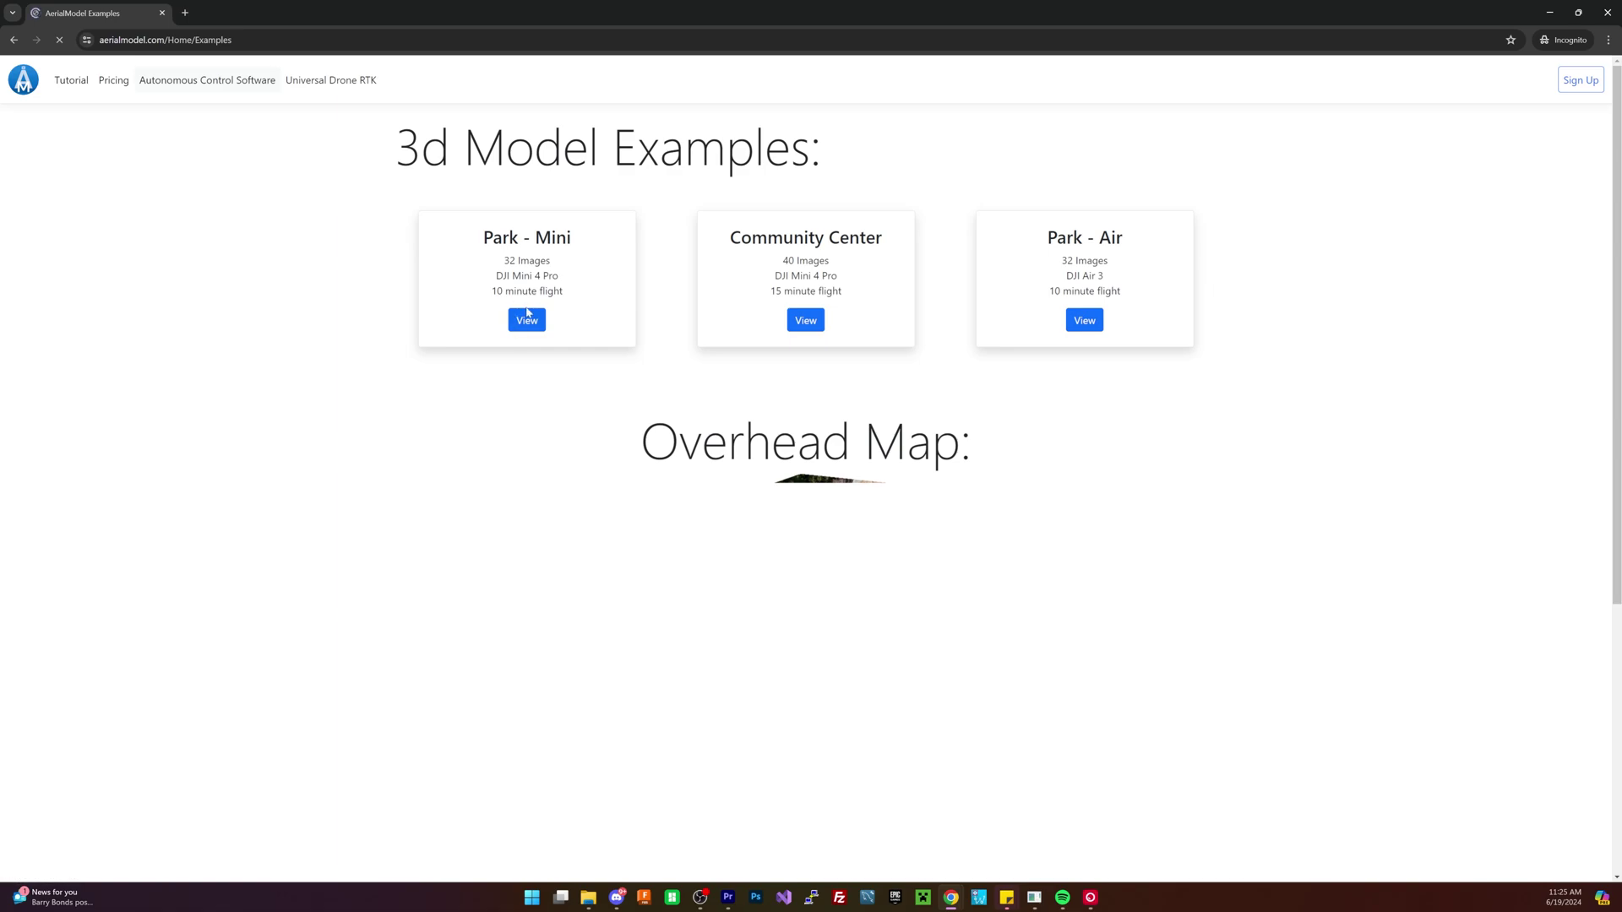
click(527, 320)
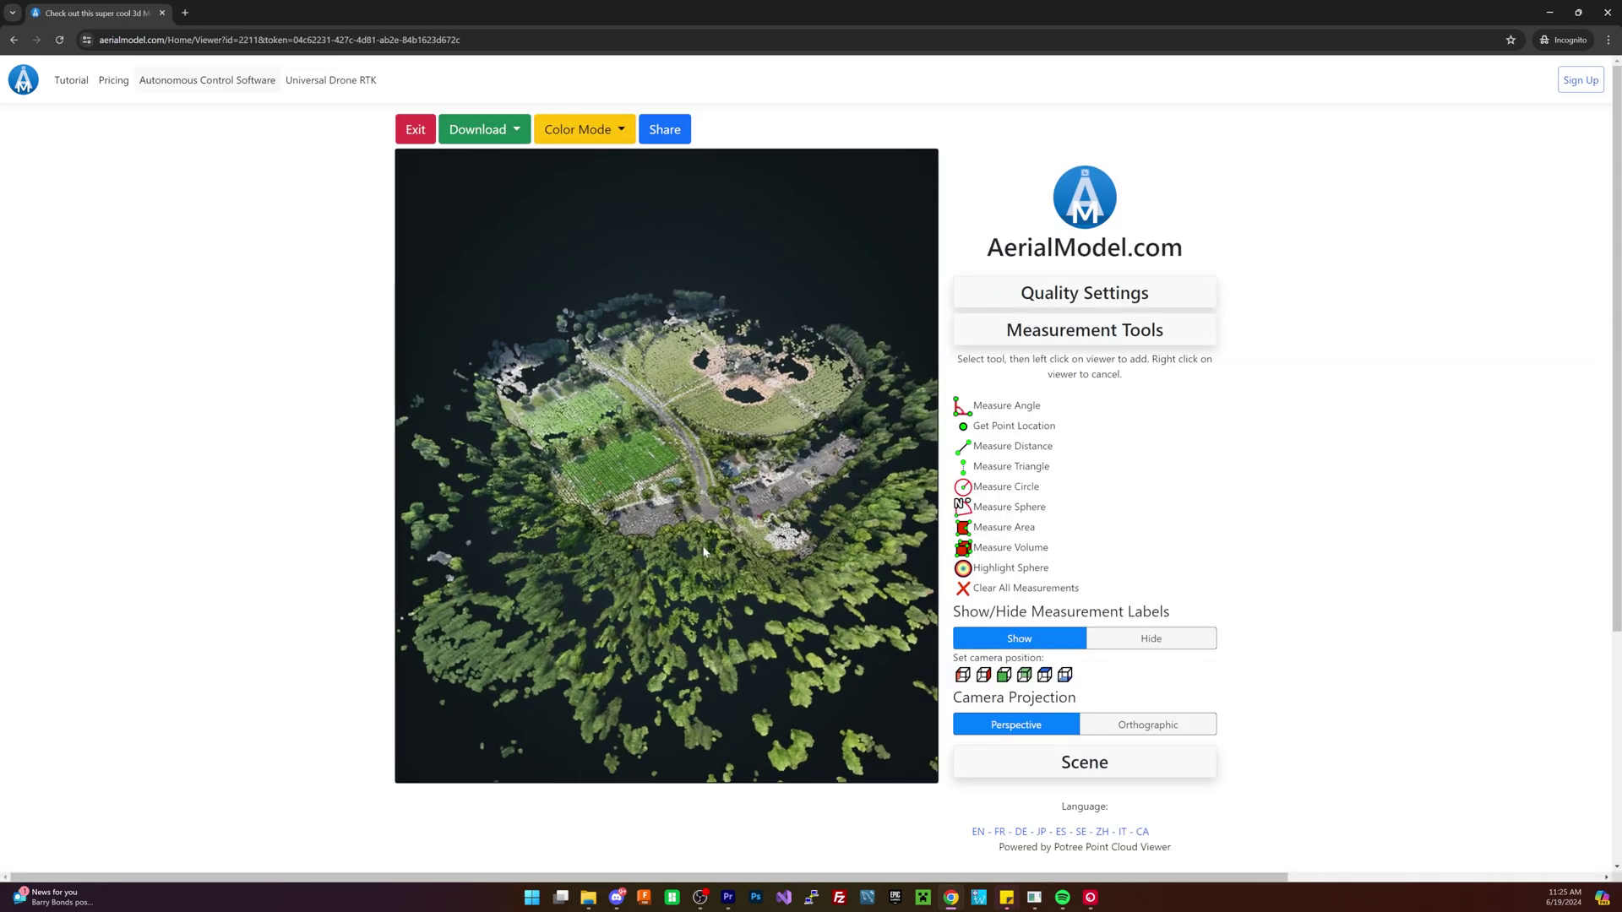
scroll(615, 538, up, 5)
scroll(724, 479, up, 3)
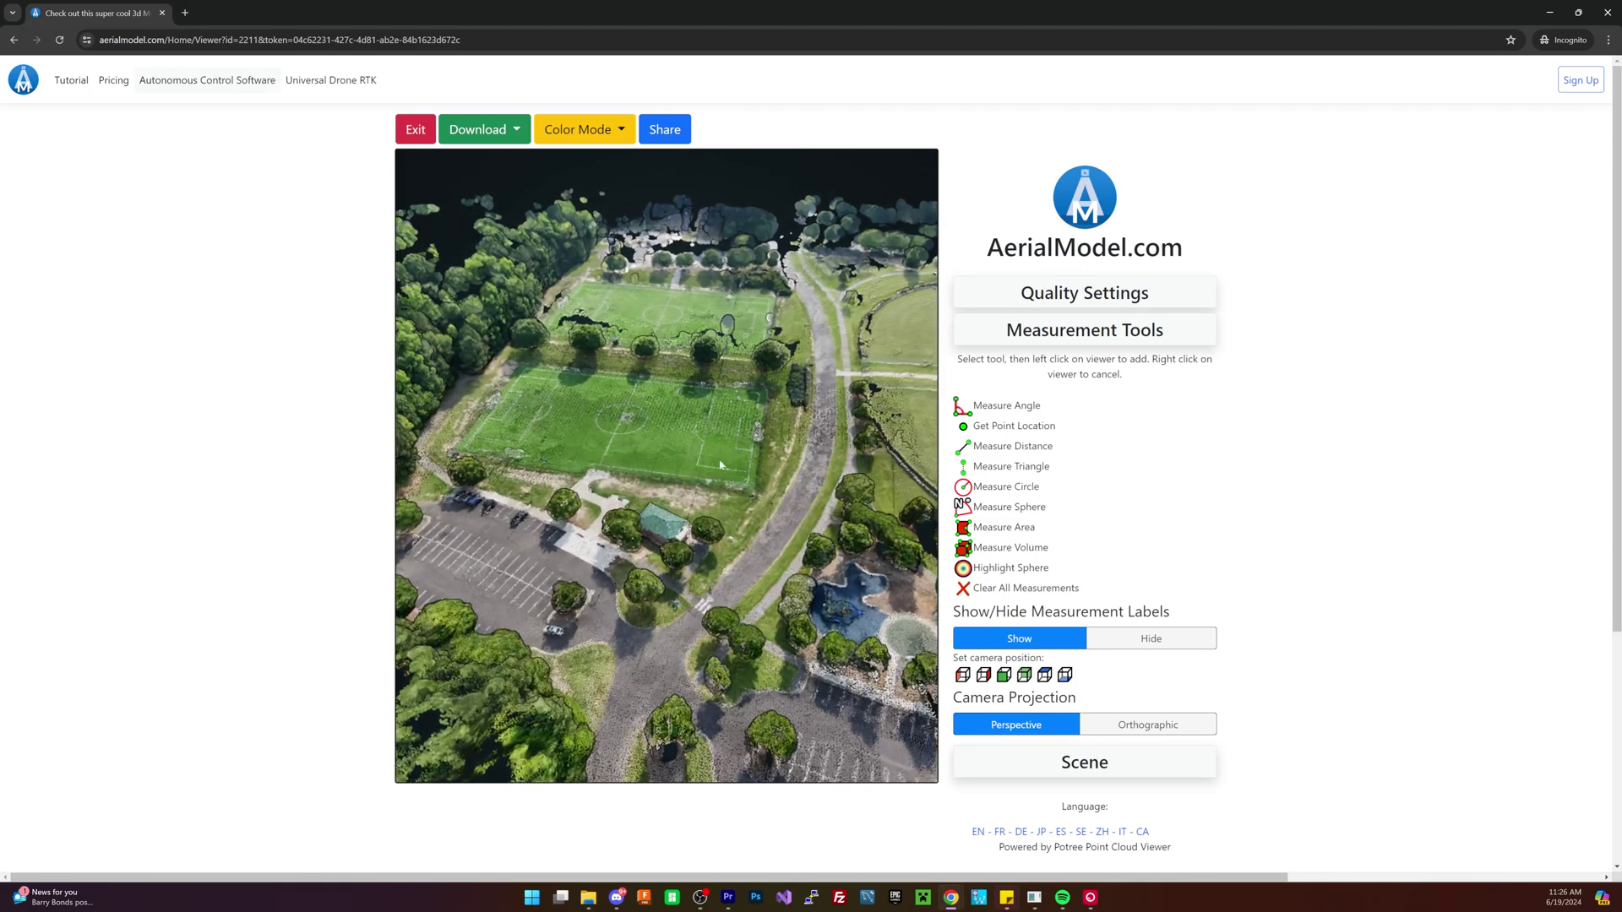
scroll(713, 503, up, 4)
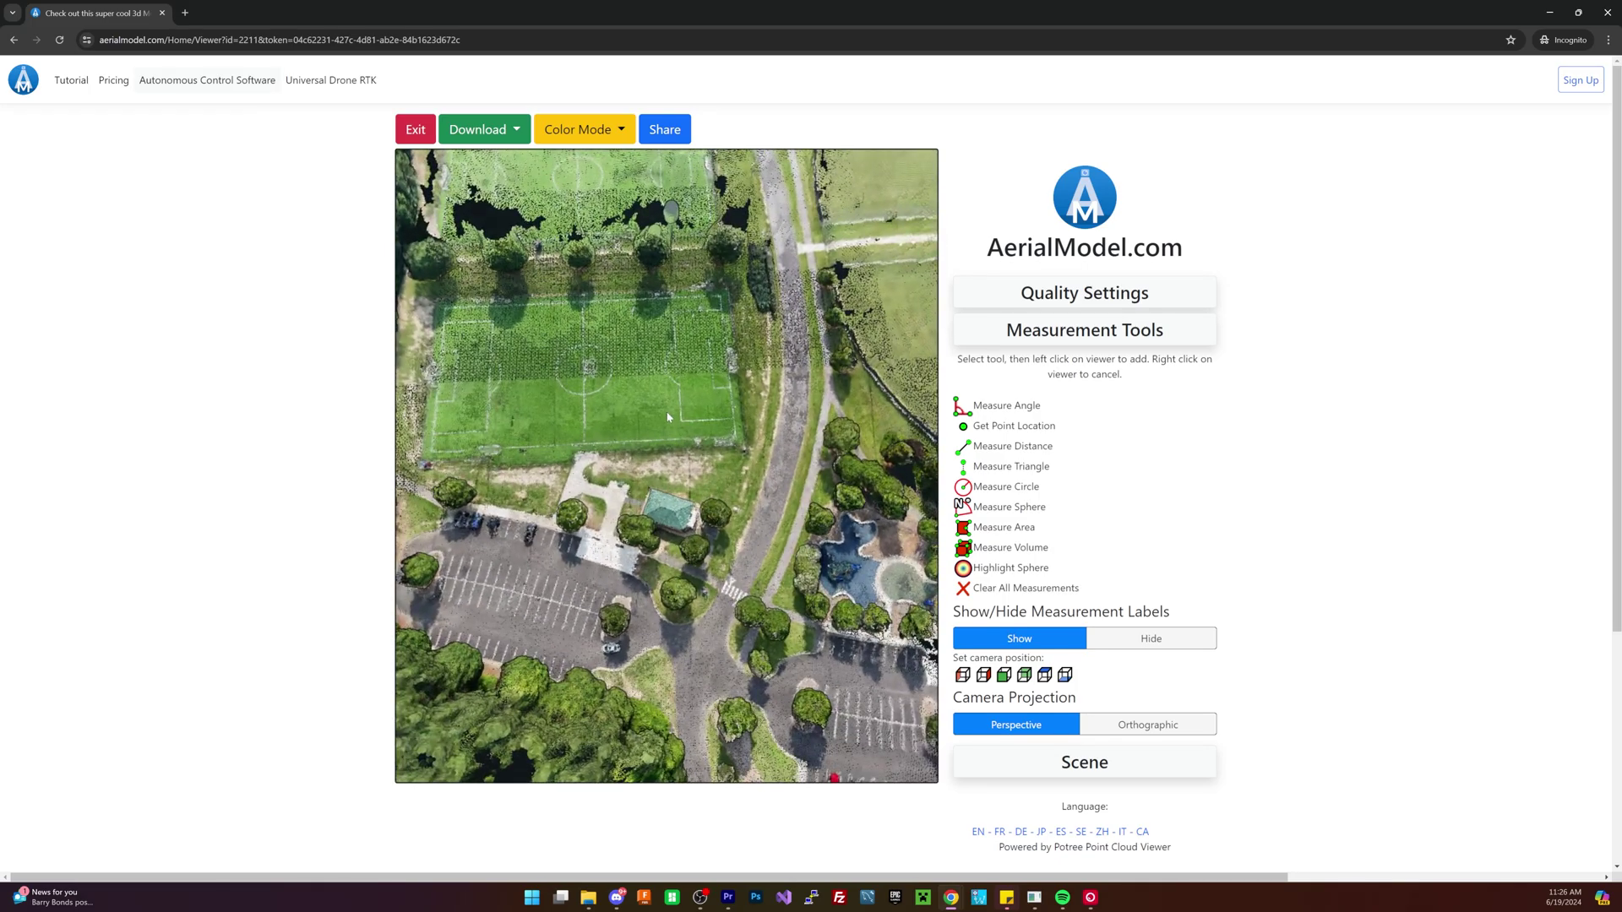
drag(668, 414, 729, 403)
drag(768, 641, 732, 586)
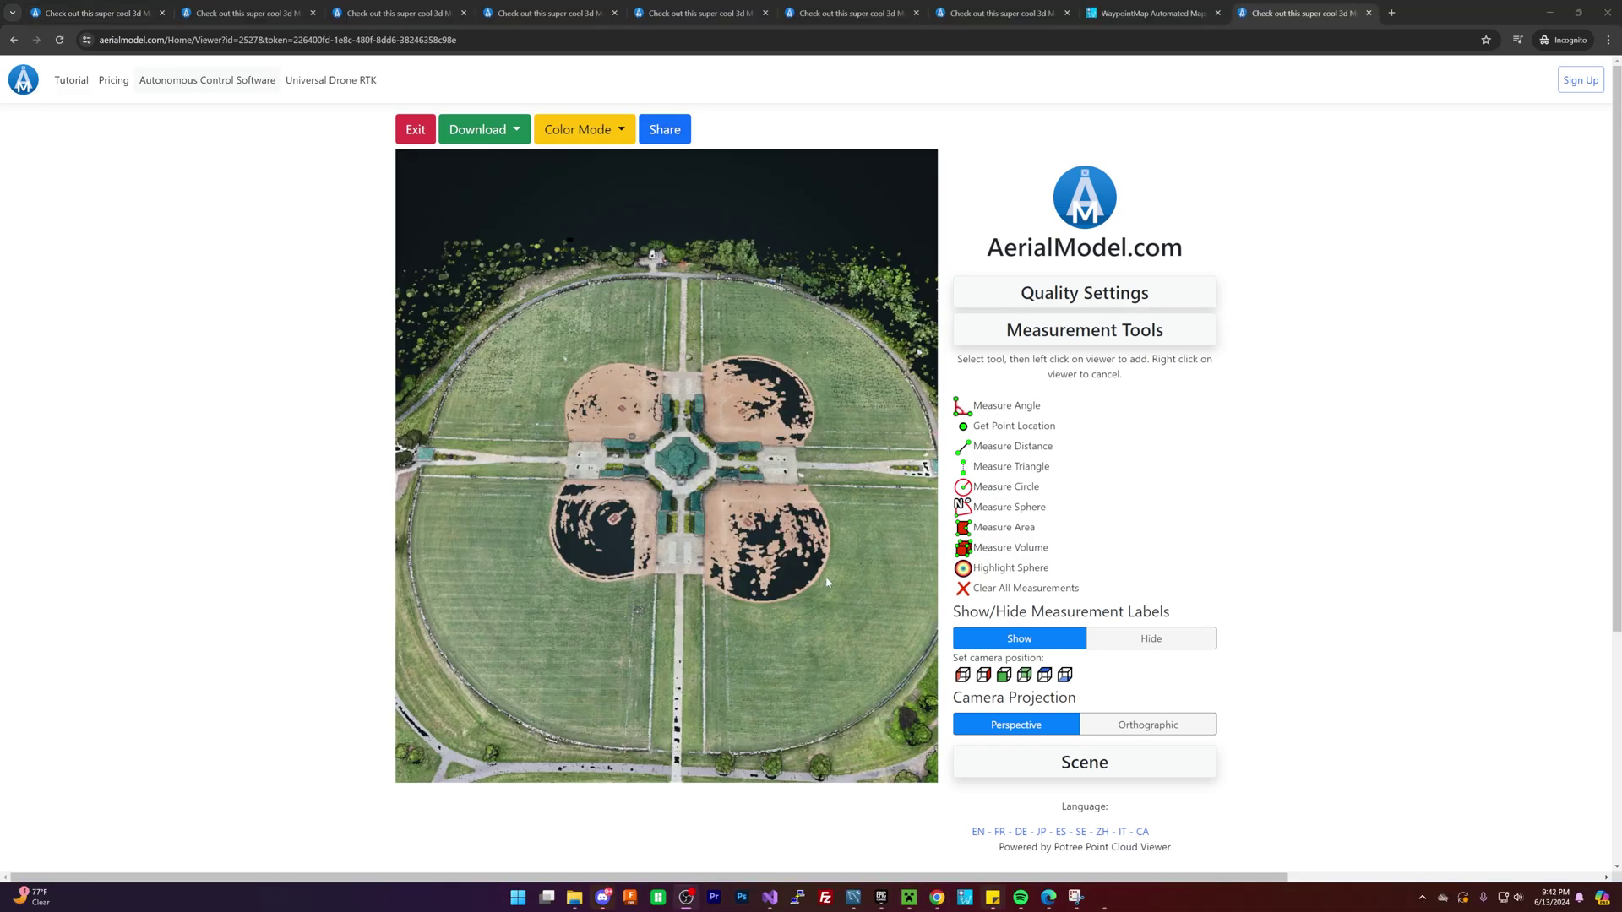
- Orbit the park model low, then tilt it toward a top-down view
drag(826, 583, 685, 593)
scroll(781, 499, down, 5)
scroll(546, 582, up, 5)
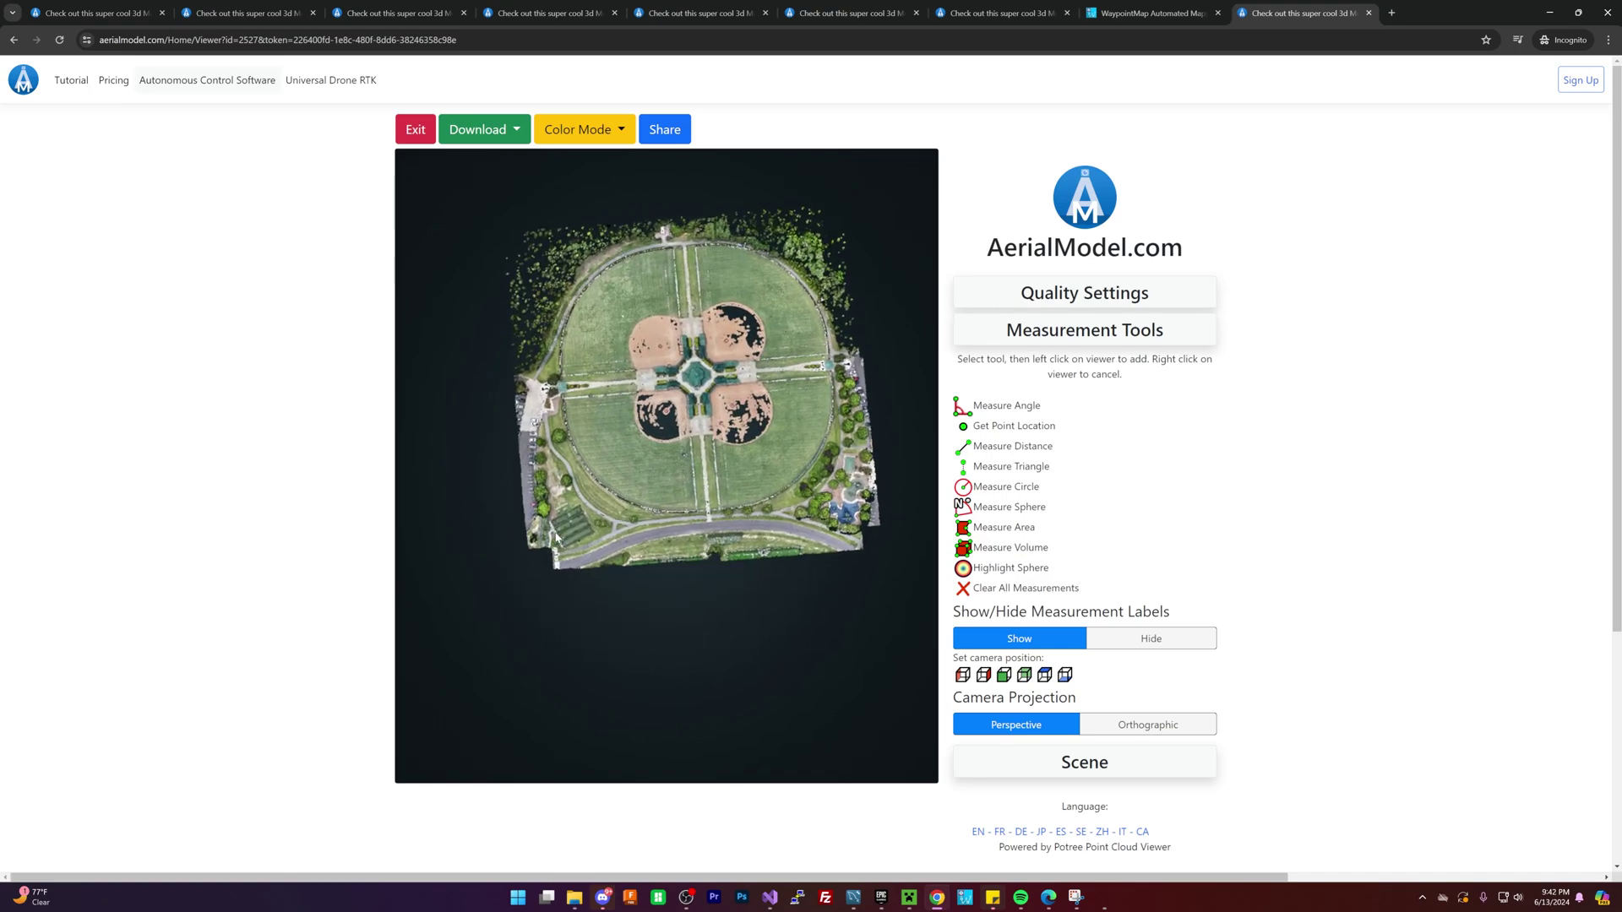
scroll(672, 505, down, 5)
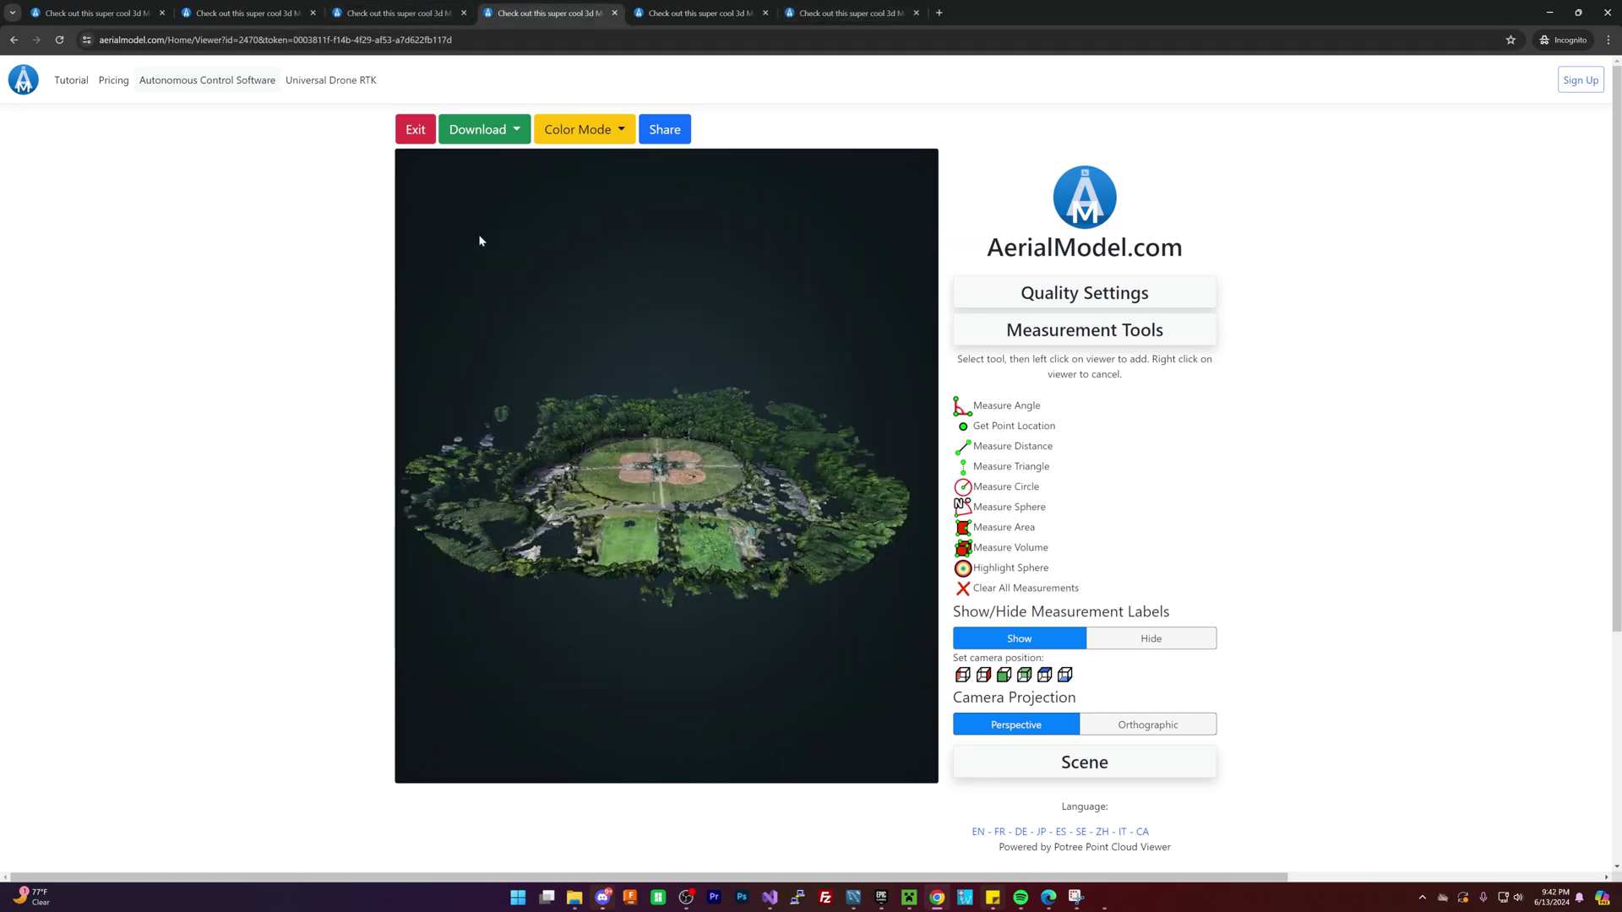
drag(479, 236, 530, 518)
scroll(613, 482, up, 5)
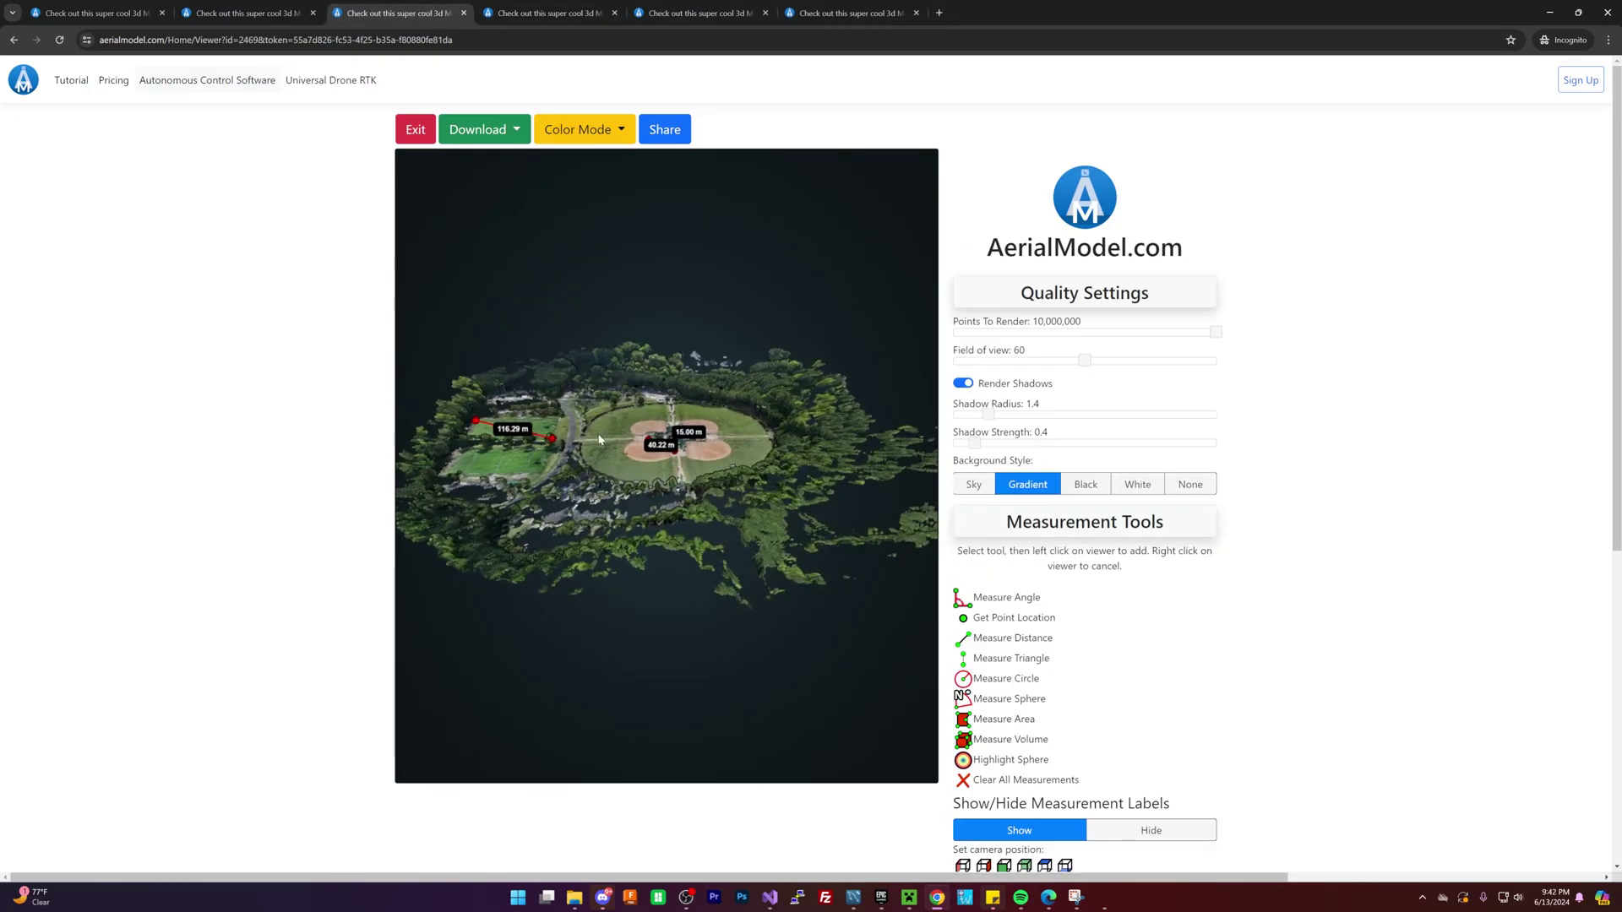
scroll(688, 522, up, 6)
drag(599, 440, 663, 626)
scroll(683, 556, down, 6)
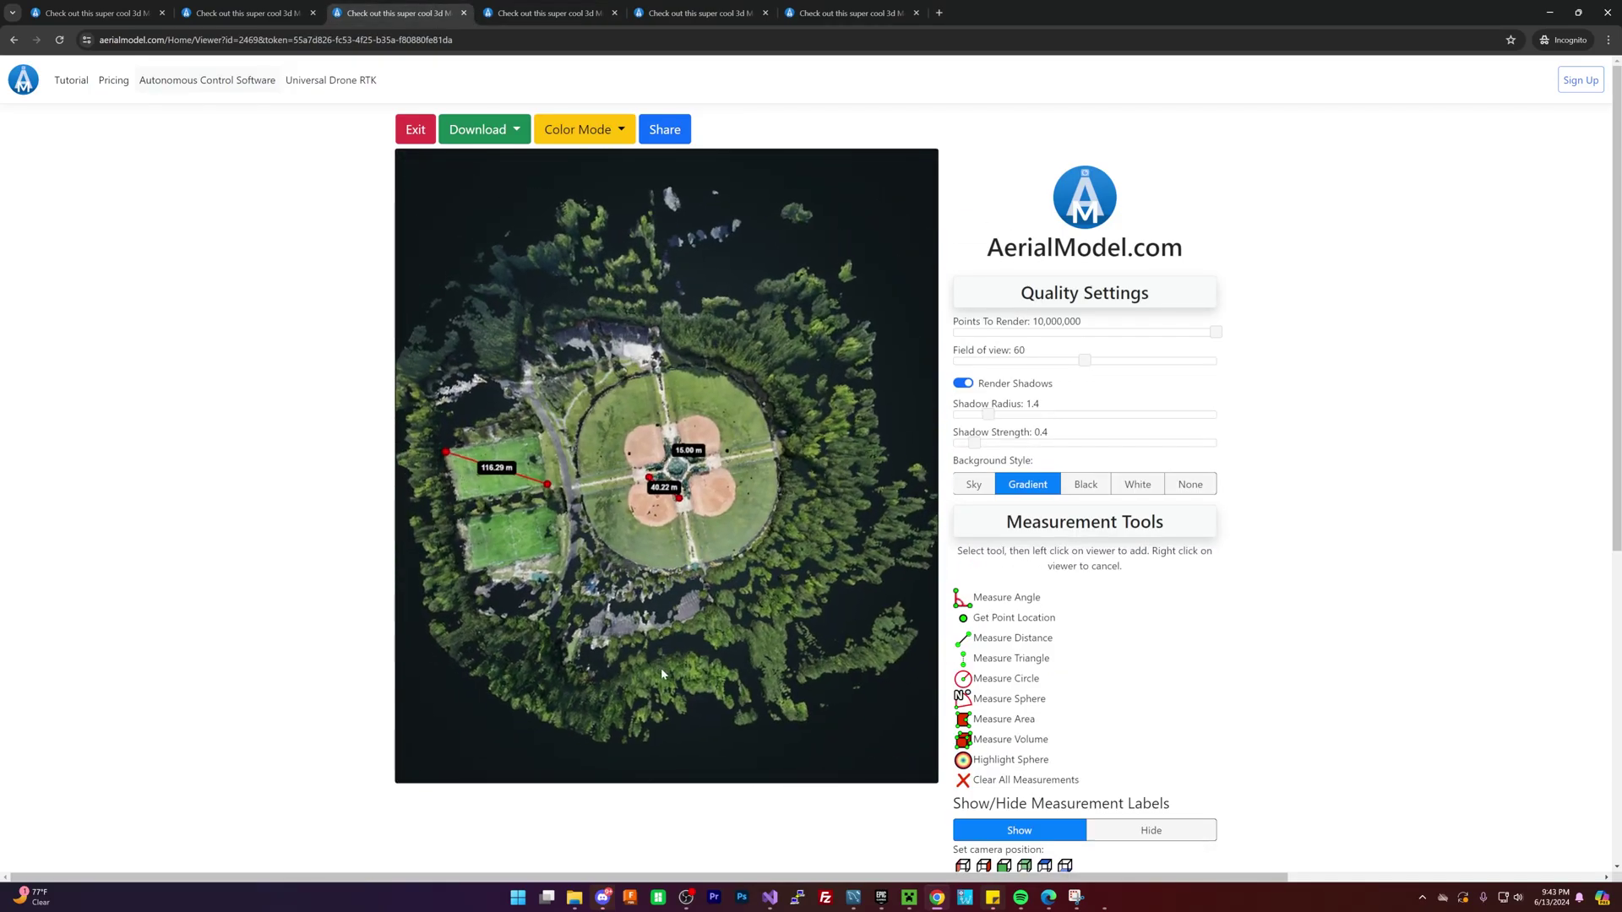
- Compare the four-field ballpark model with the measured baseball-field model, zooming each
click(845, 10)
scroll(763, 364, down, 3)
scroll(773, 456, up, 7)
scroll(785, 549, down, 4)
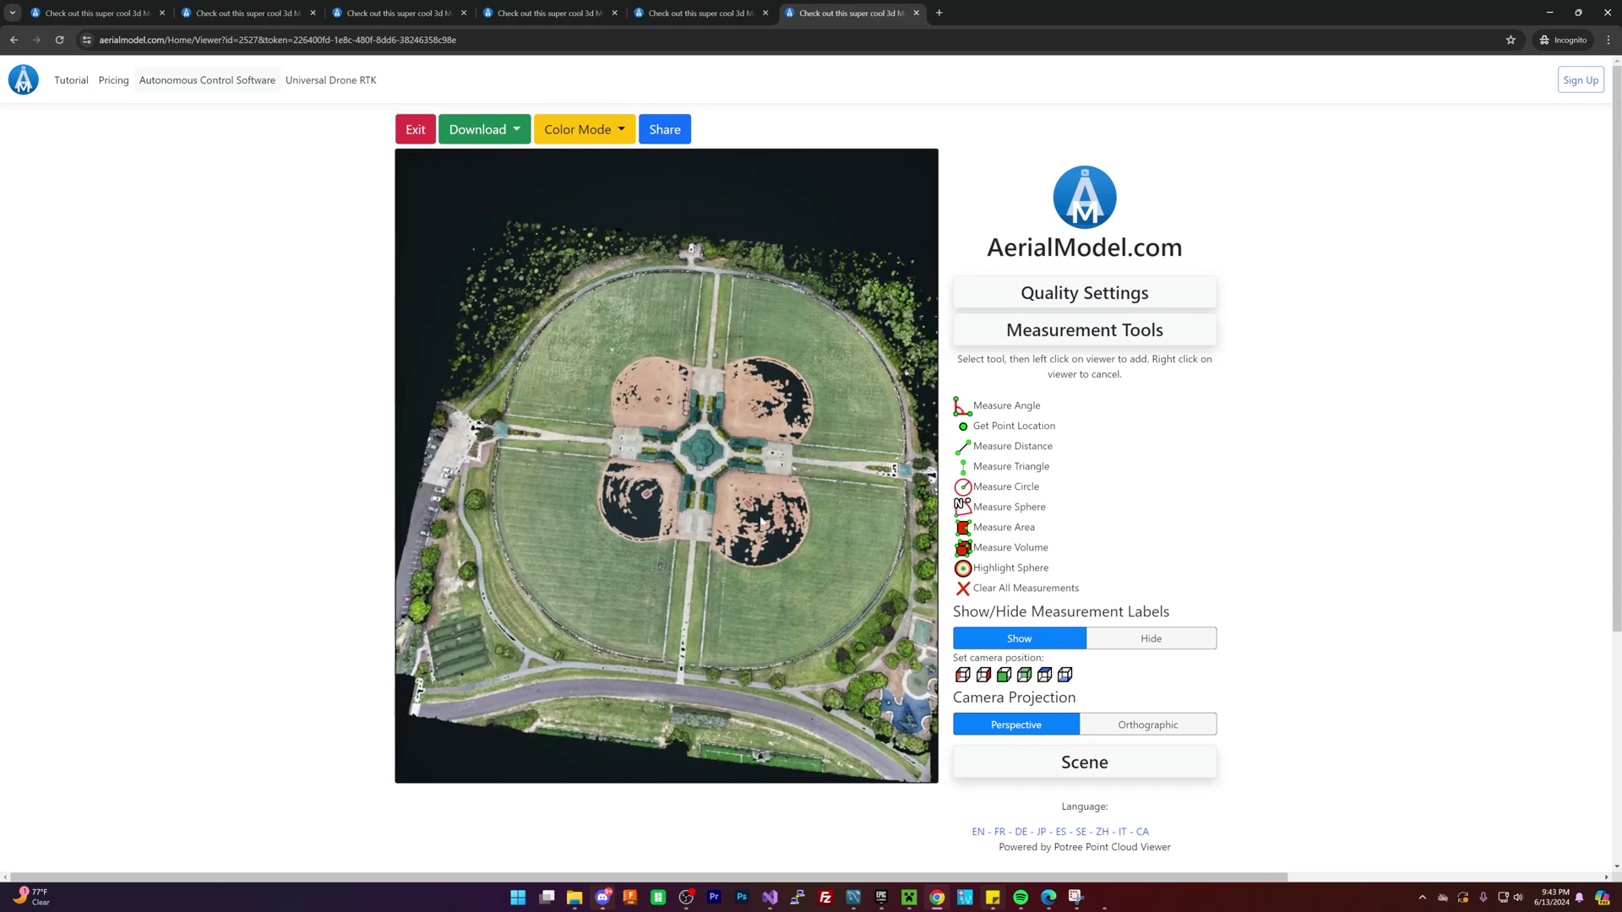
scroll(789, 596, up, 5)
scroll(801, 594, down, 5)
click(448, 8)
scroll(613, 473, down, 3)
scroll(620, 592, up, 4)
scroll(621, 653, up, 3)
- Return to the four-field ballpark, tilt it oblique and zoom in on the centred ballfields
click(845, 12)
scroll(809, 412, down, 5)
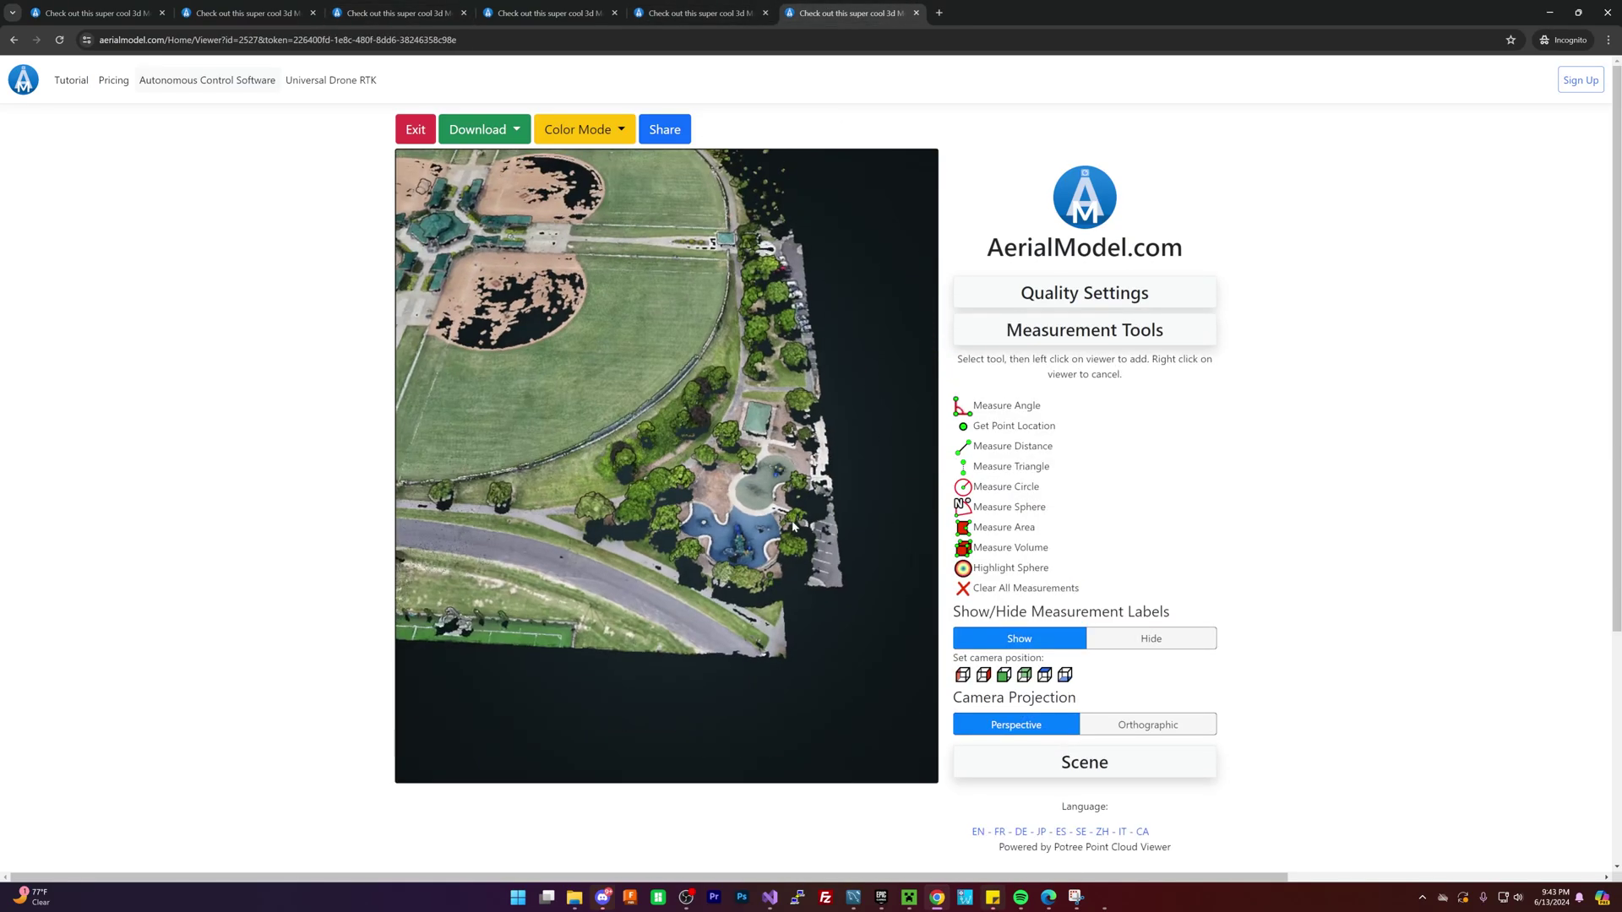
drag(784, 536, 659, 498)
scroll(743, 446, up, 5)
scroll(716, 484, down, 3)
drag(652, 412, 744, 437)
scroll(595, 484, up, 5)
scroll(656, 442, up, 3)
- Look over the other park model tabs, then return to the four-field ballpark
click(701, 9)
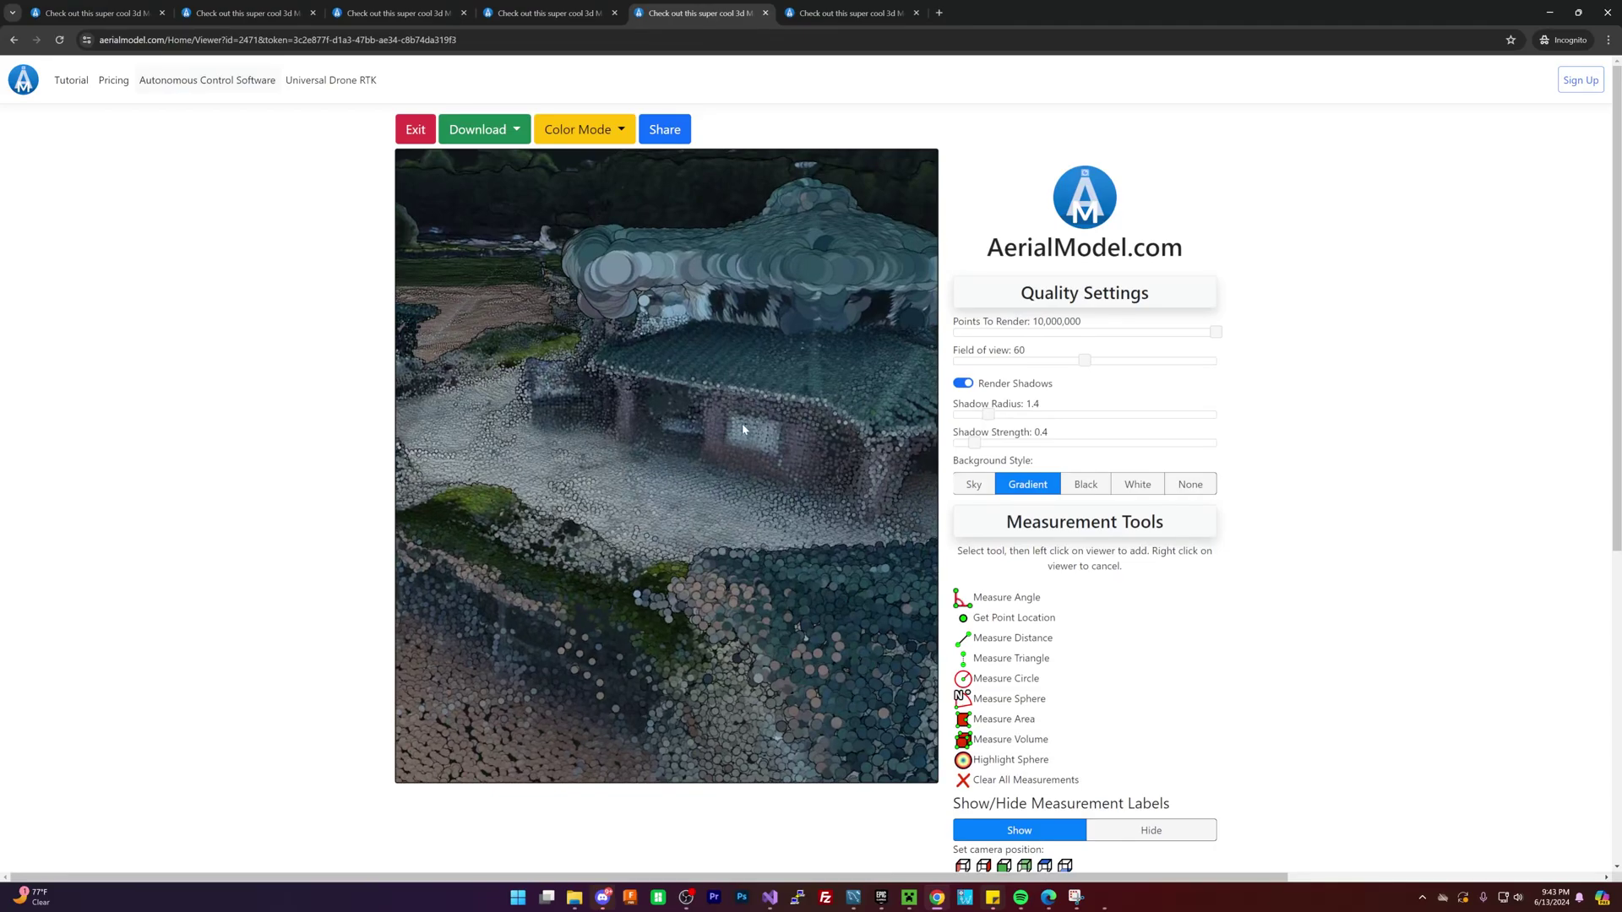
click(387, 8)
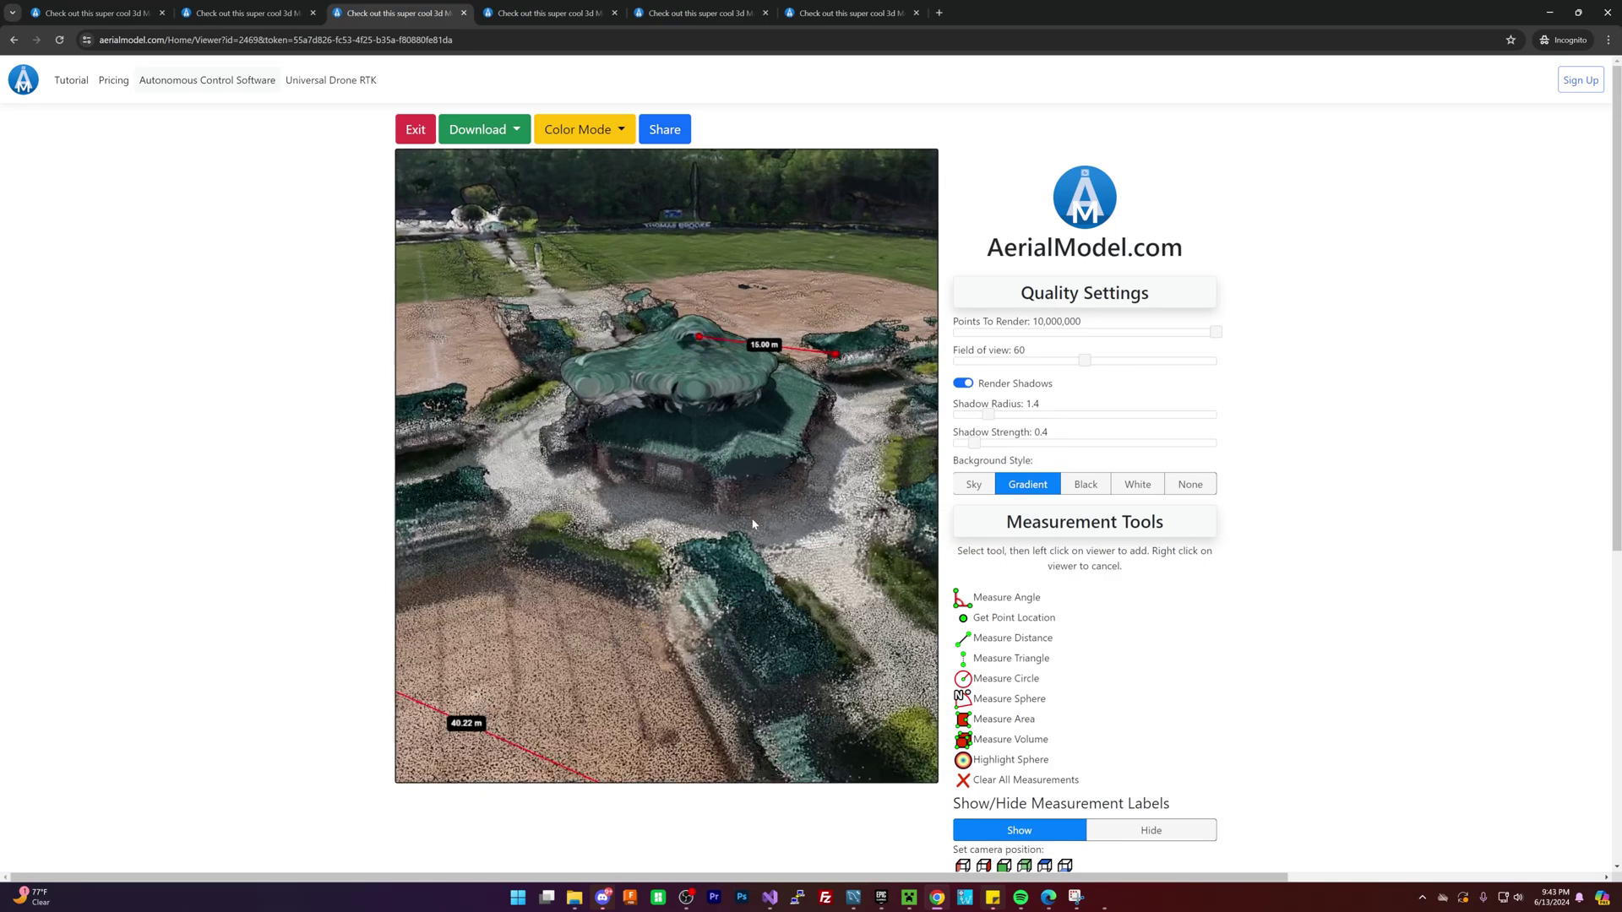
click(849, 13)
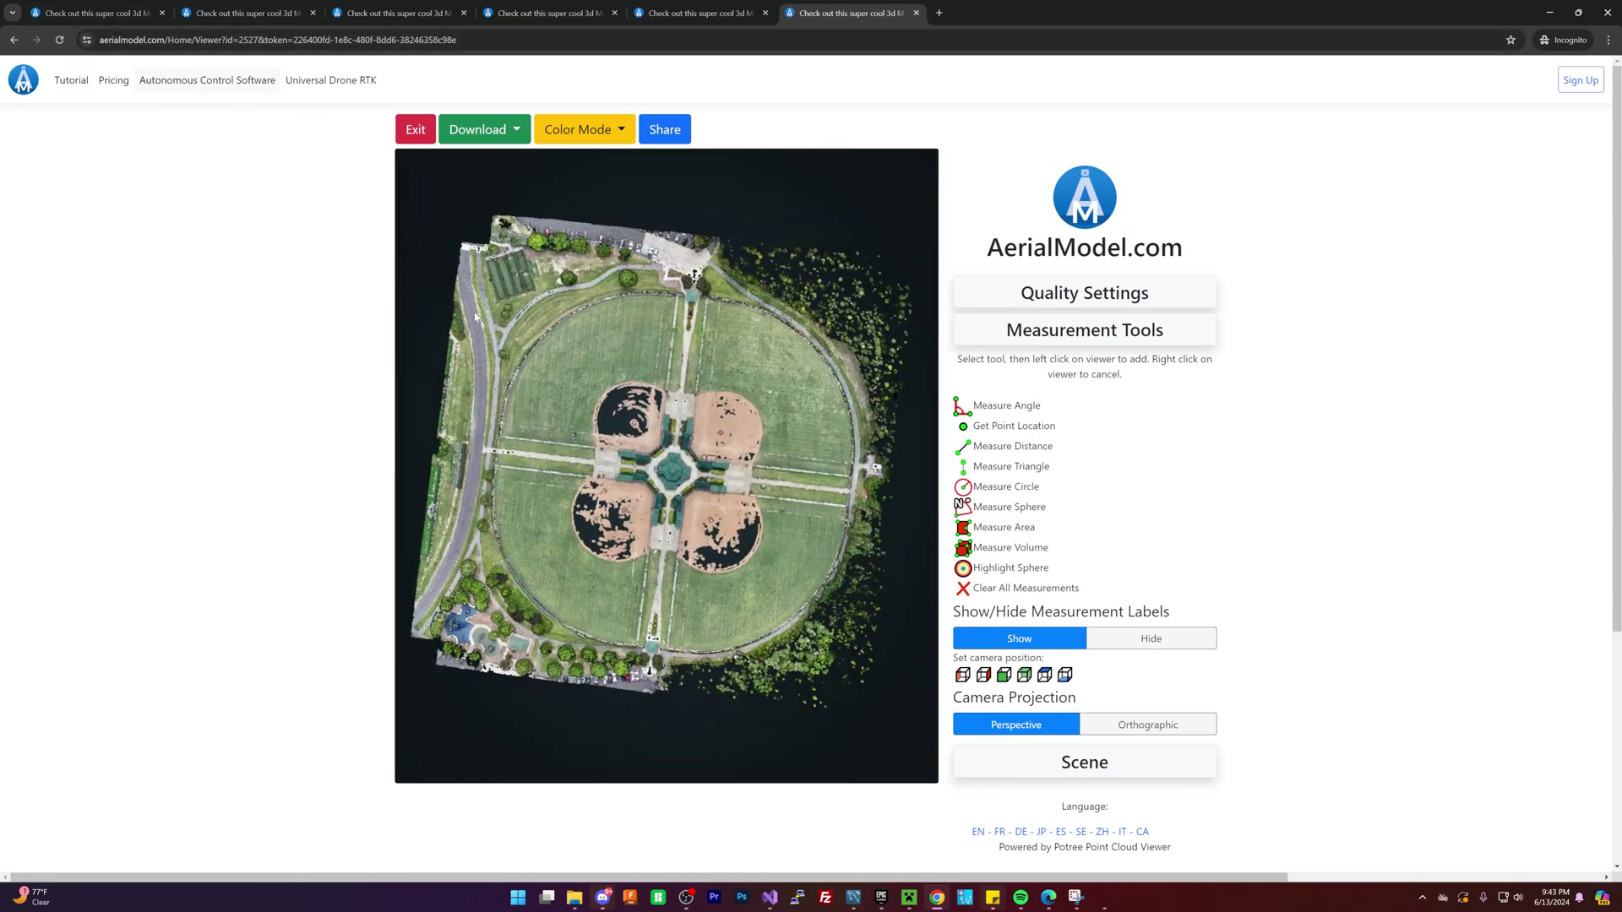
- Pan, tilt and zoom the ballpark model to show the outfield and full complex
scroll(792, 450, up, 4)
drag(785, 458, 814, 484)
scroll(813, 485, up, 1)
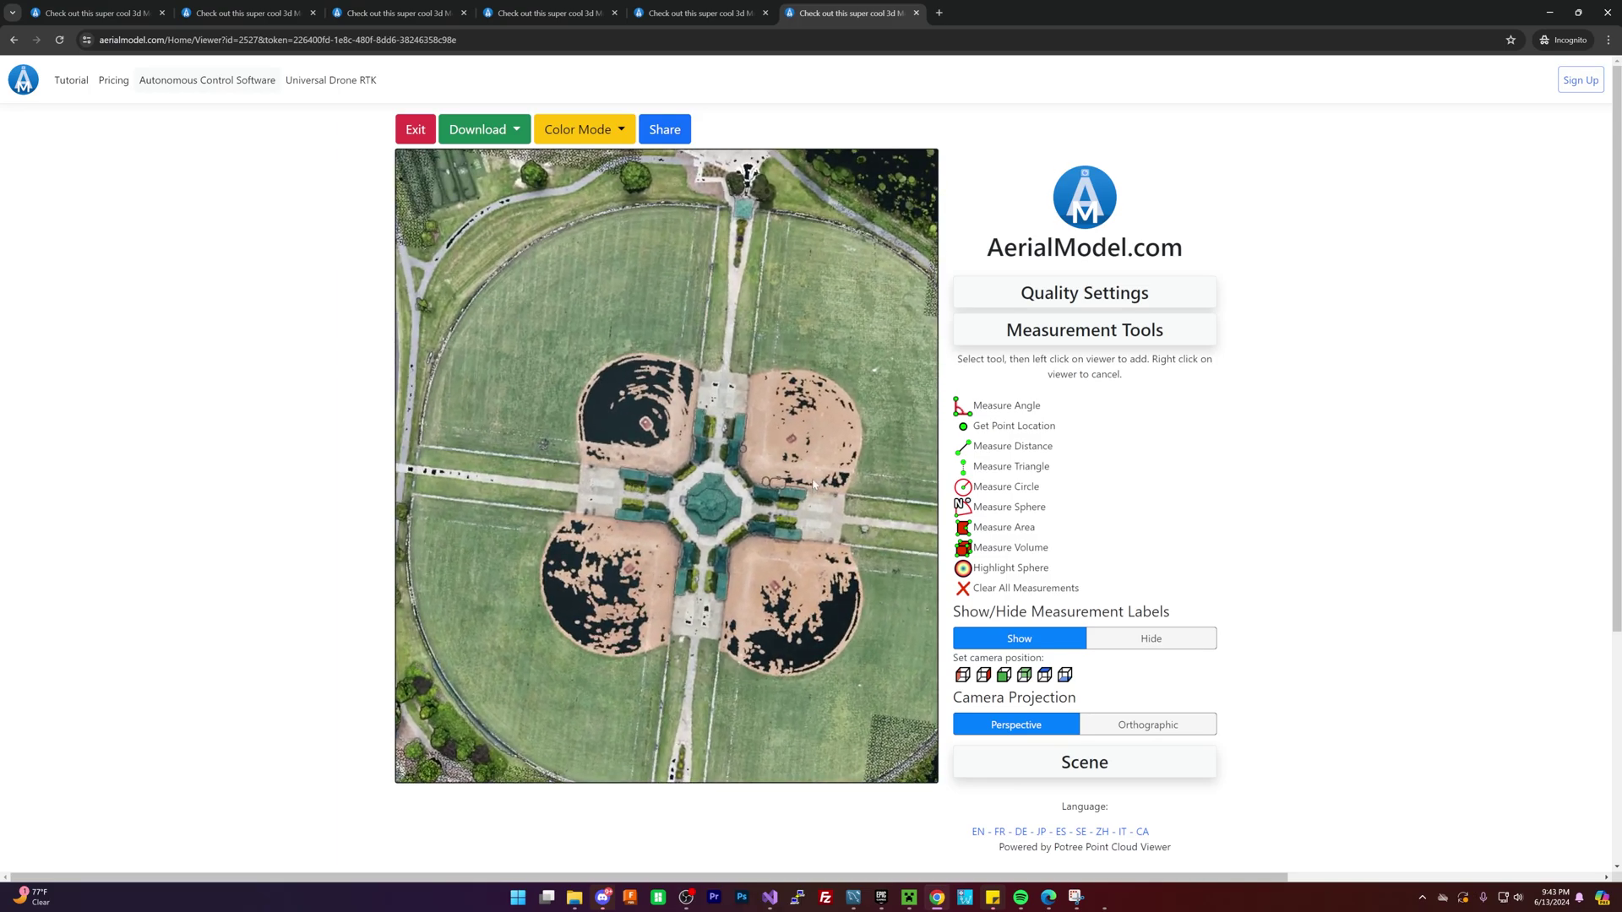
drag(647, 447, 694, 433)
drag(635, 638, 642, 570)
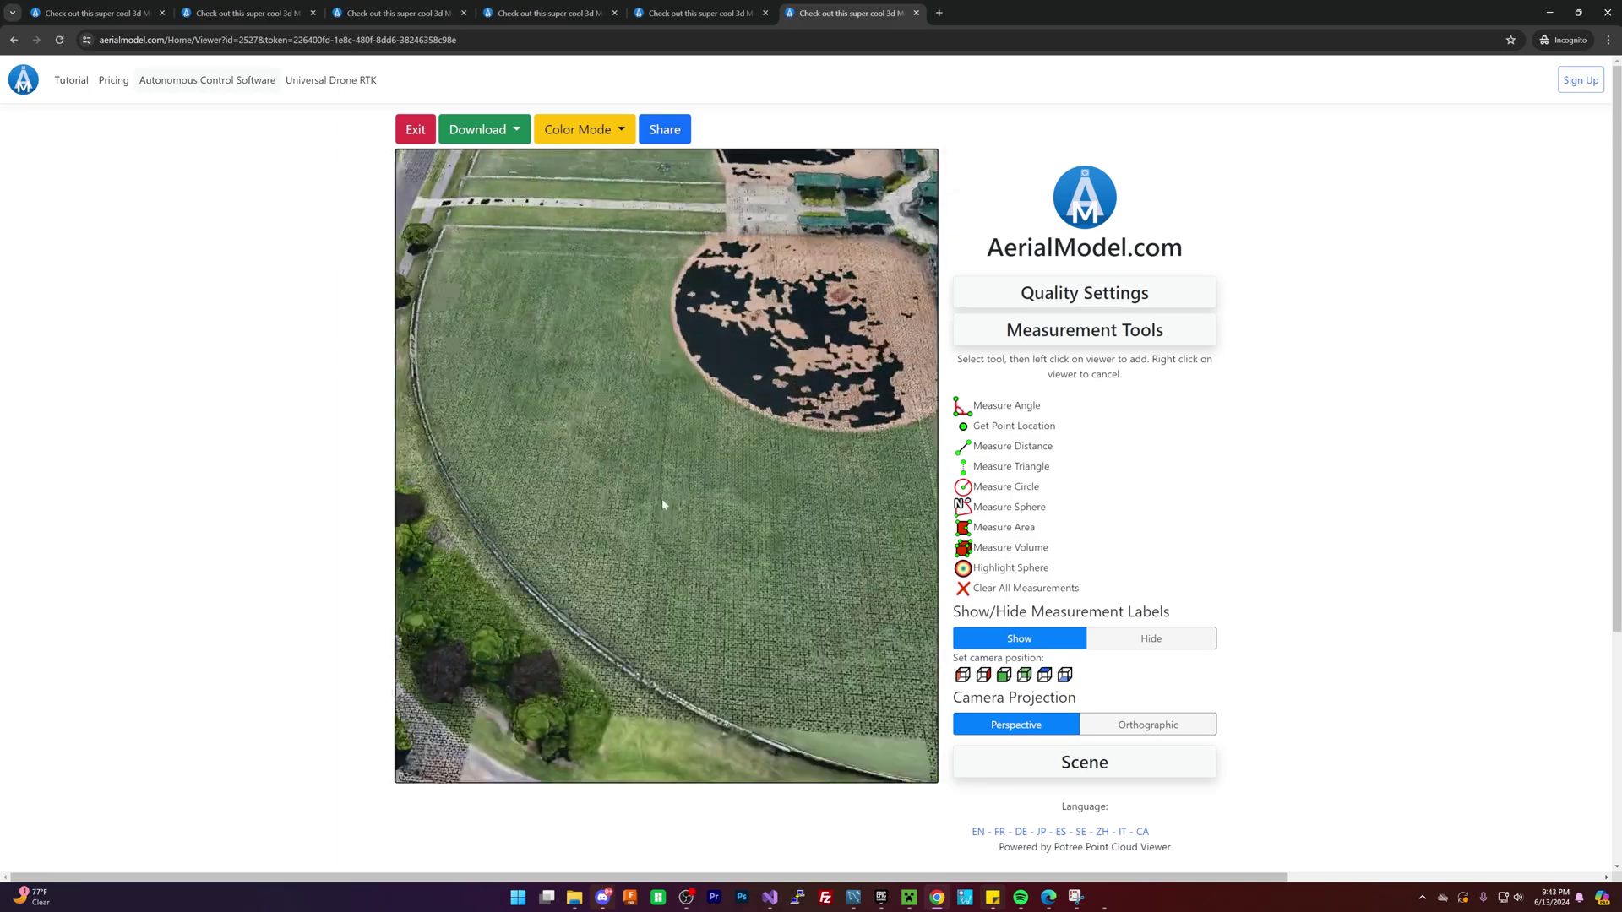
scroll(653, 486, up, 5)
scroll(636, 493, down, 5)
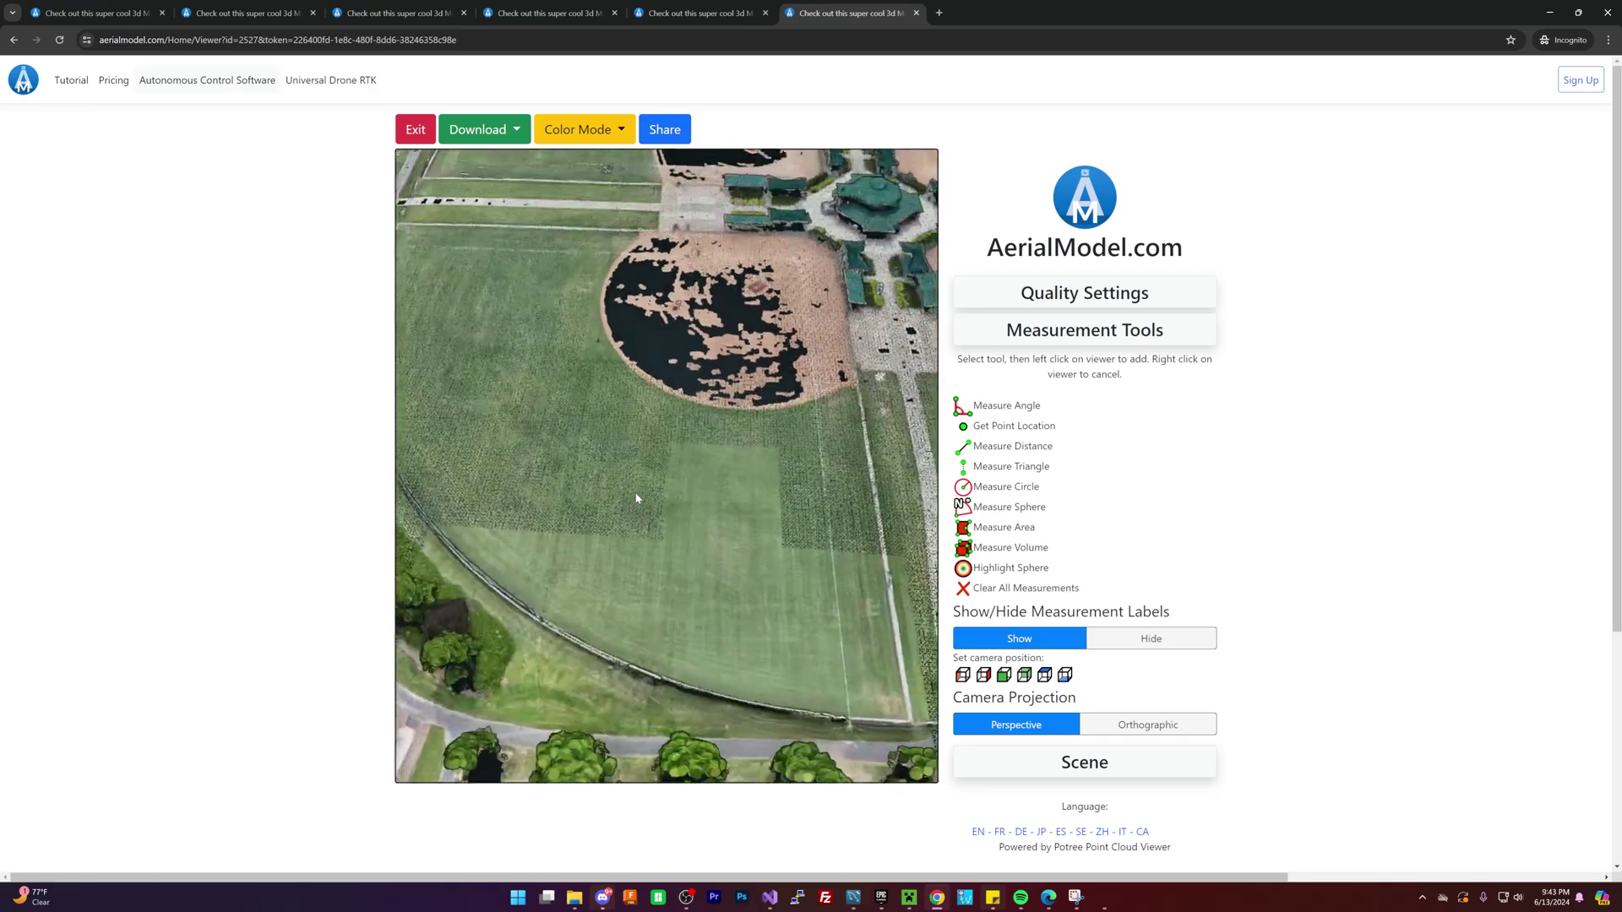
scroll(637, 498, down, 10)
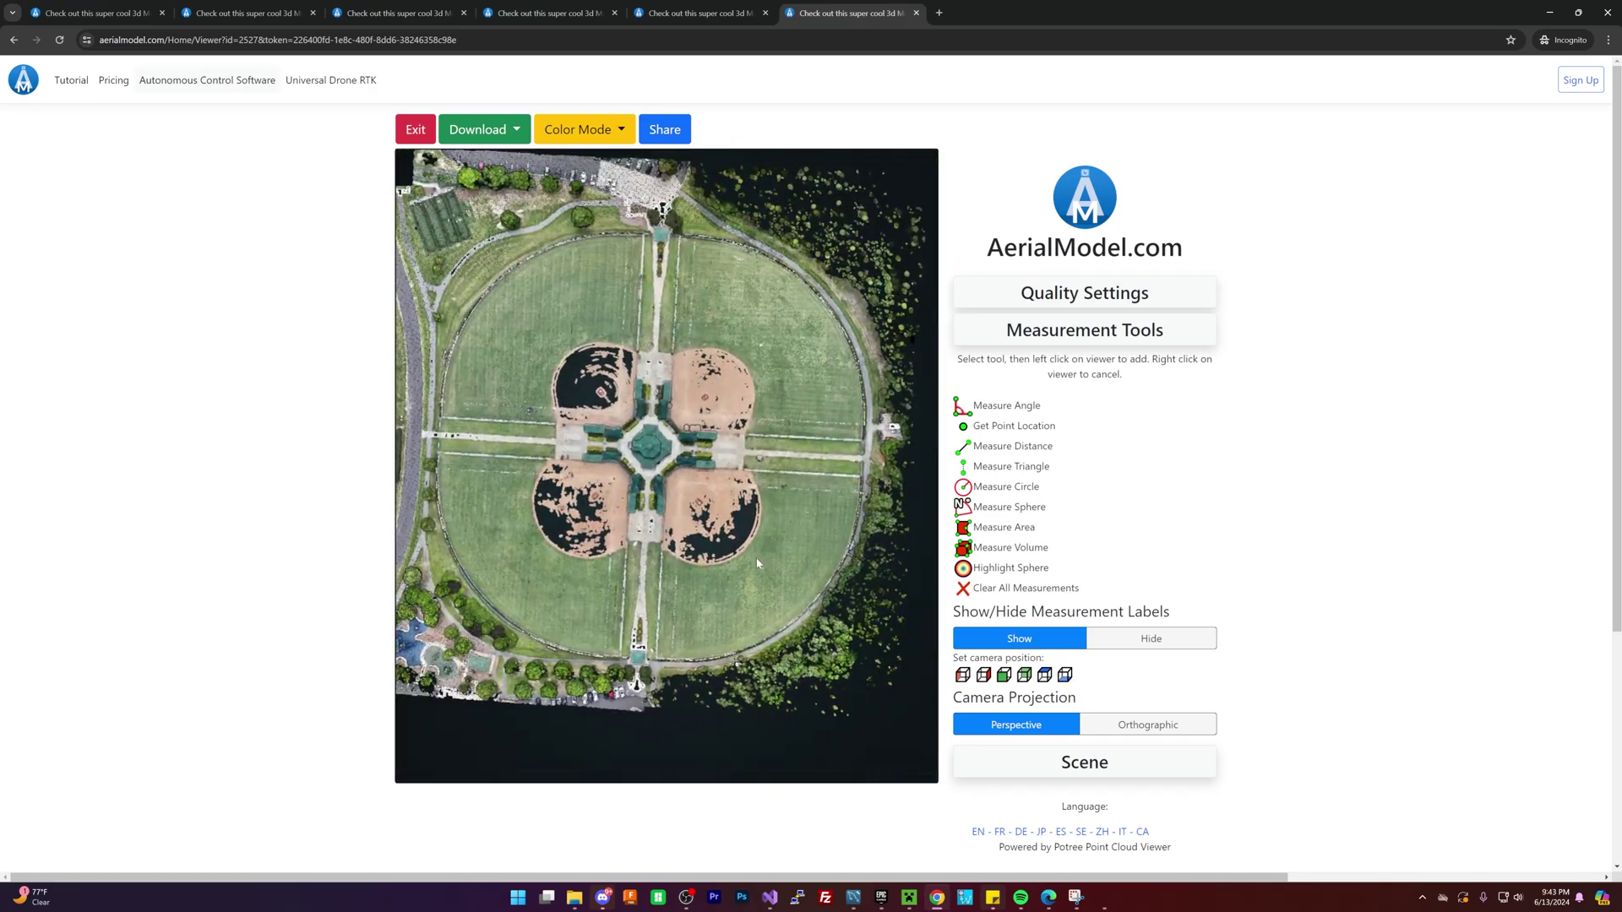
- Download the Overhead Map (.tiff) into Downloads as odm_orthophoto (16).tif
click(506, 135)
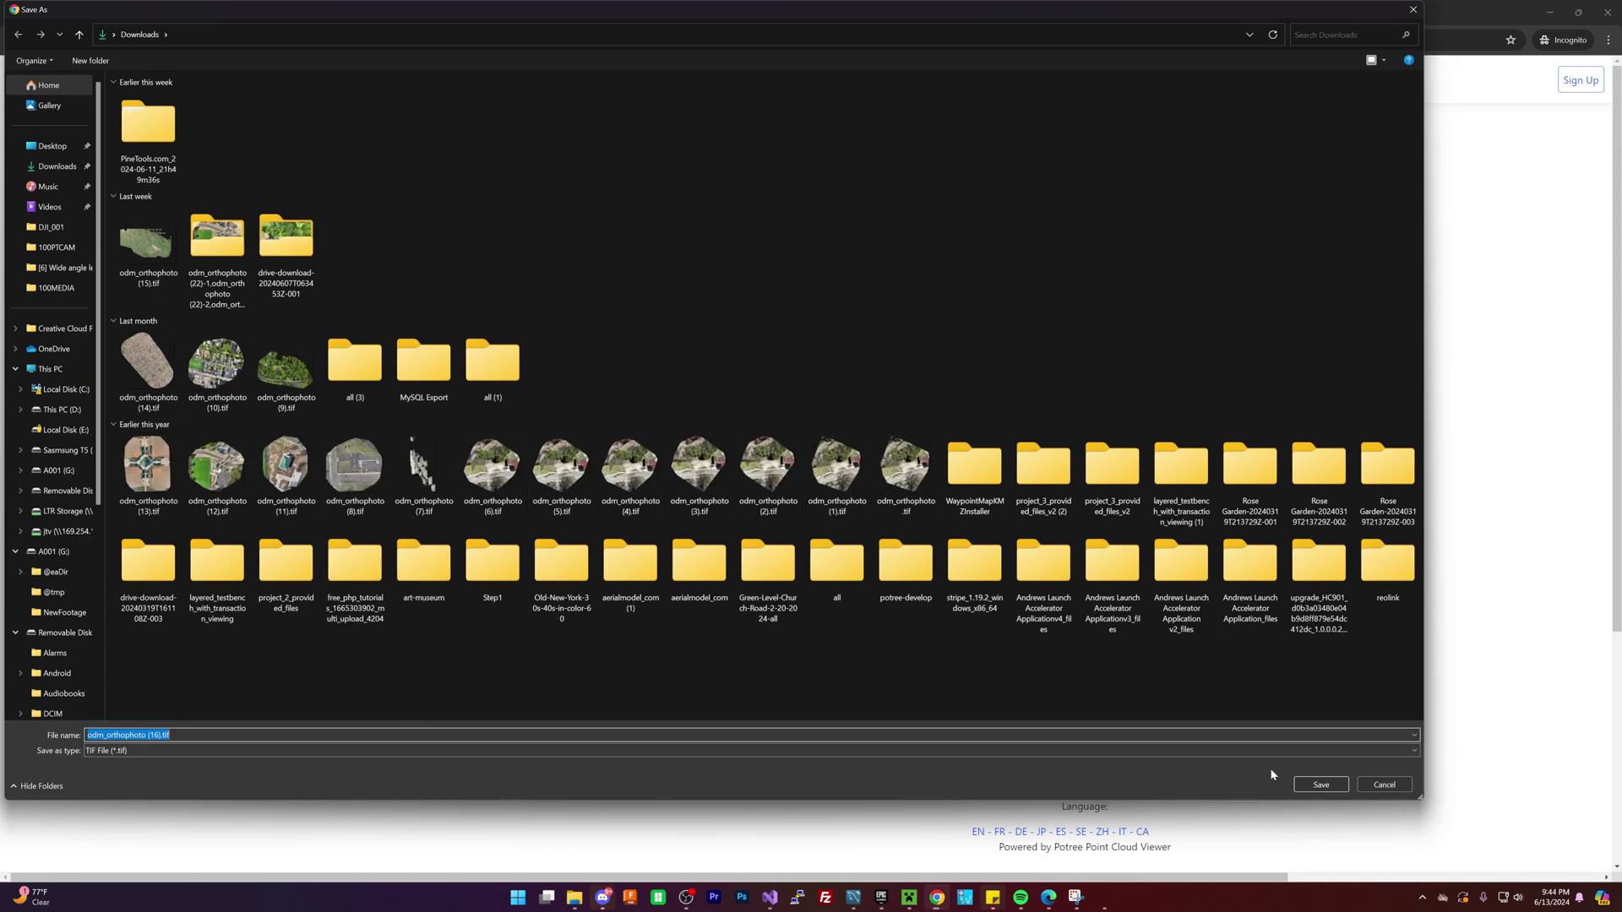
click(1309, 784)
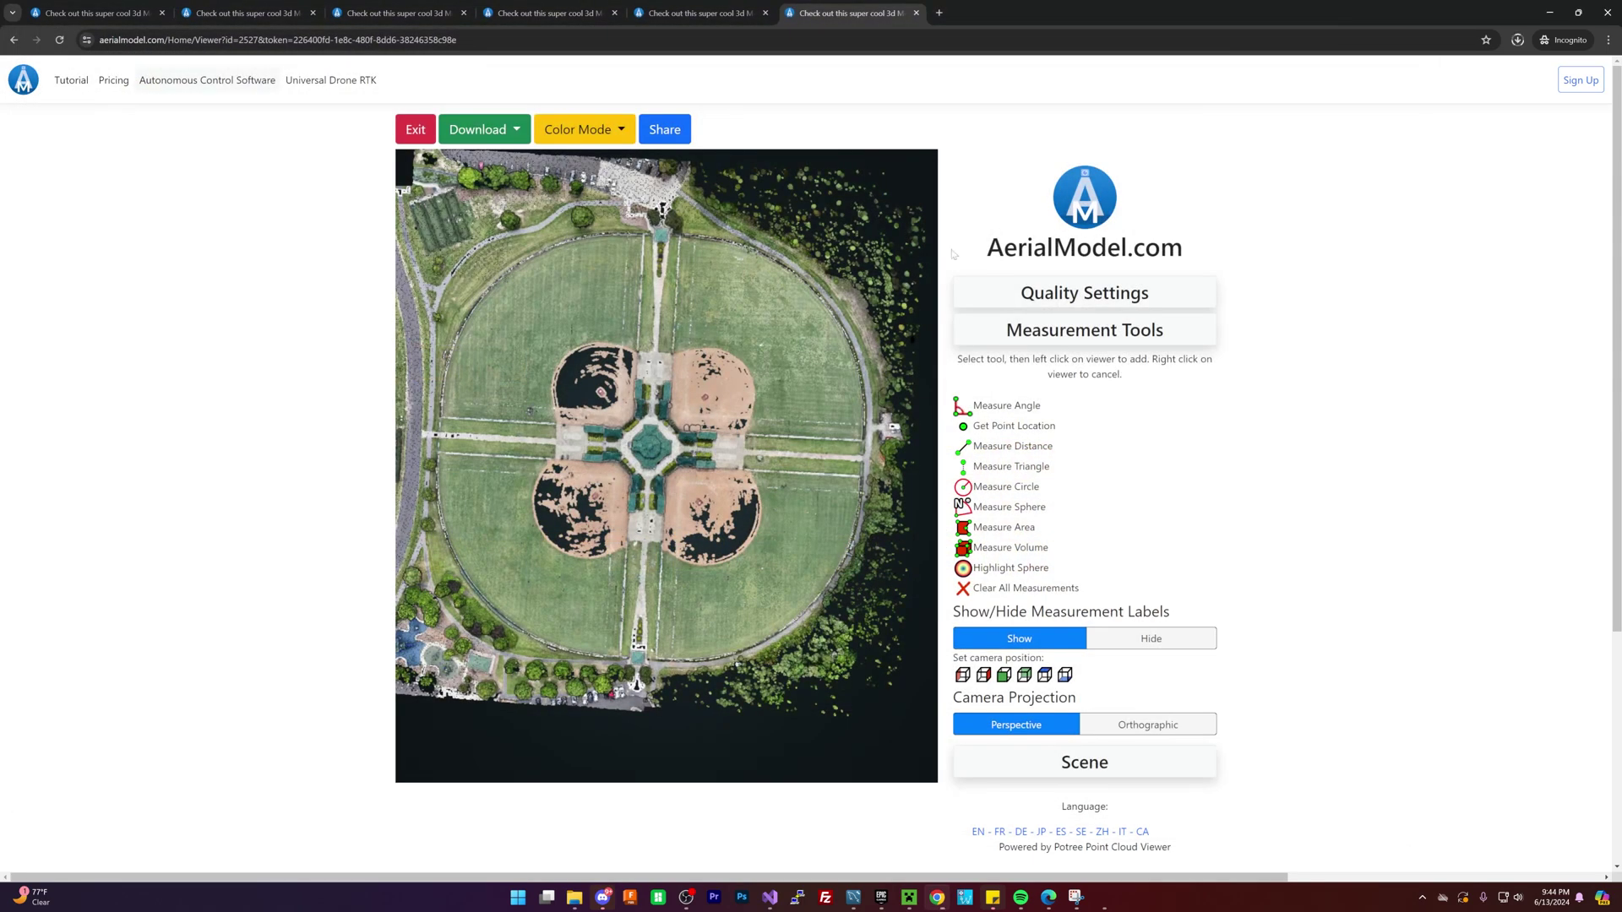
- Open the orthophoto and zoom in on the parking lot, lower field and outfield grass
click(1517, 41)
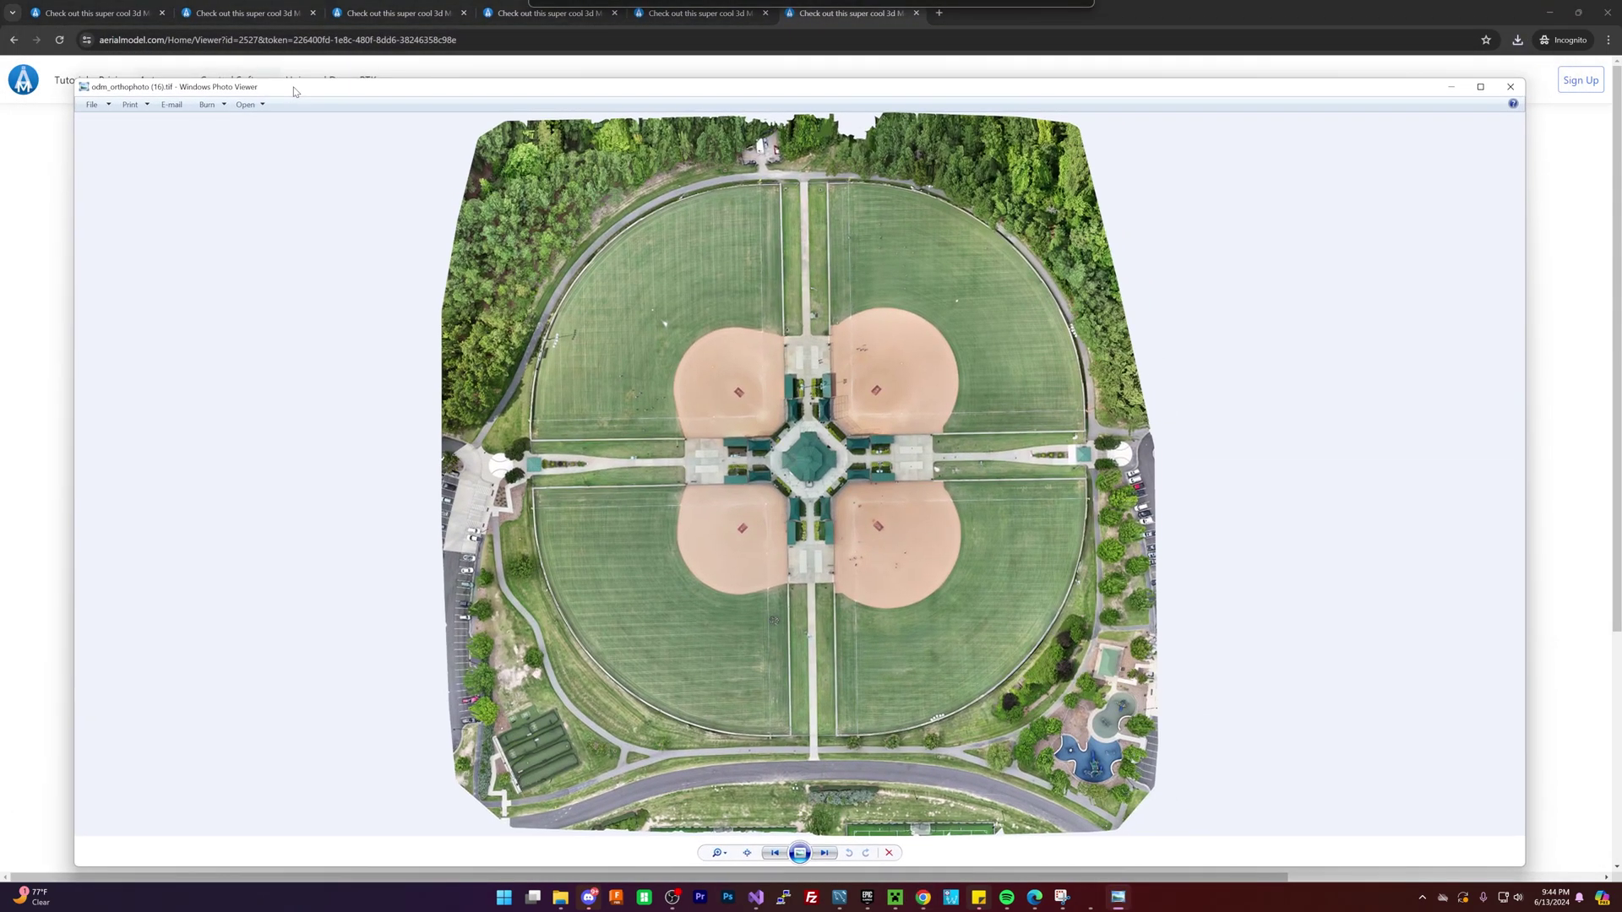
scroll(778, 391, up, 6)
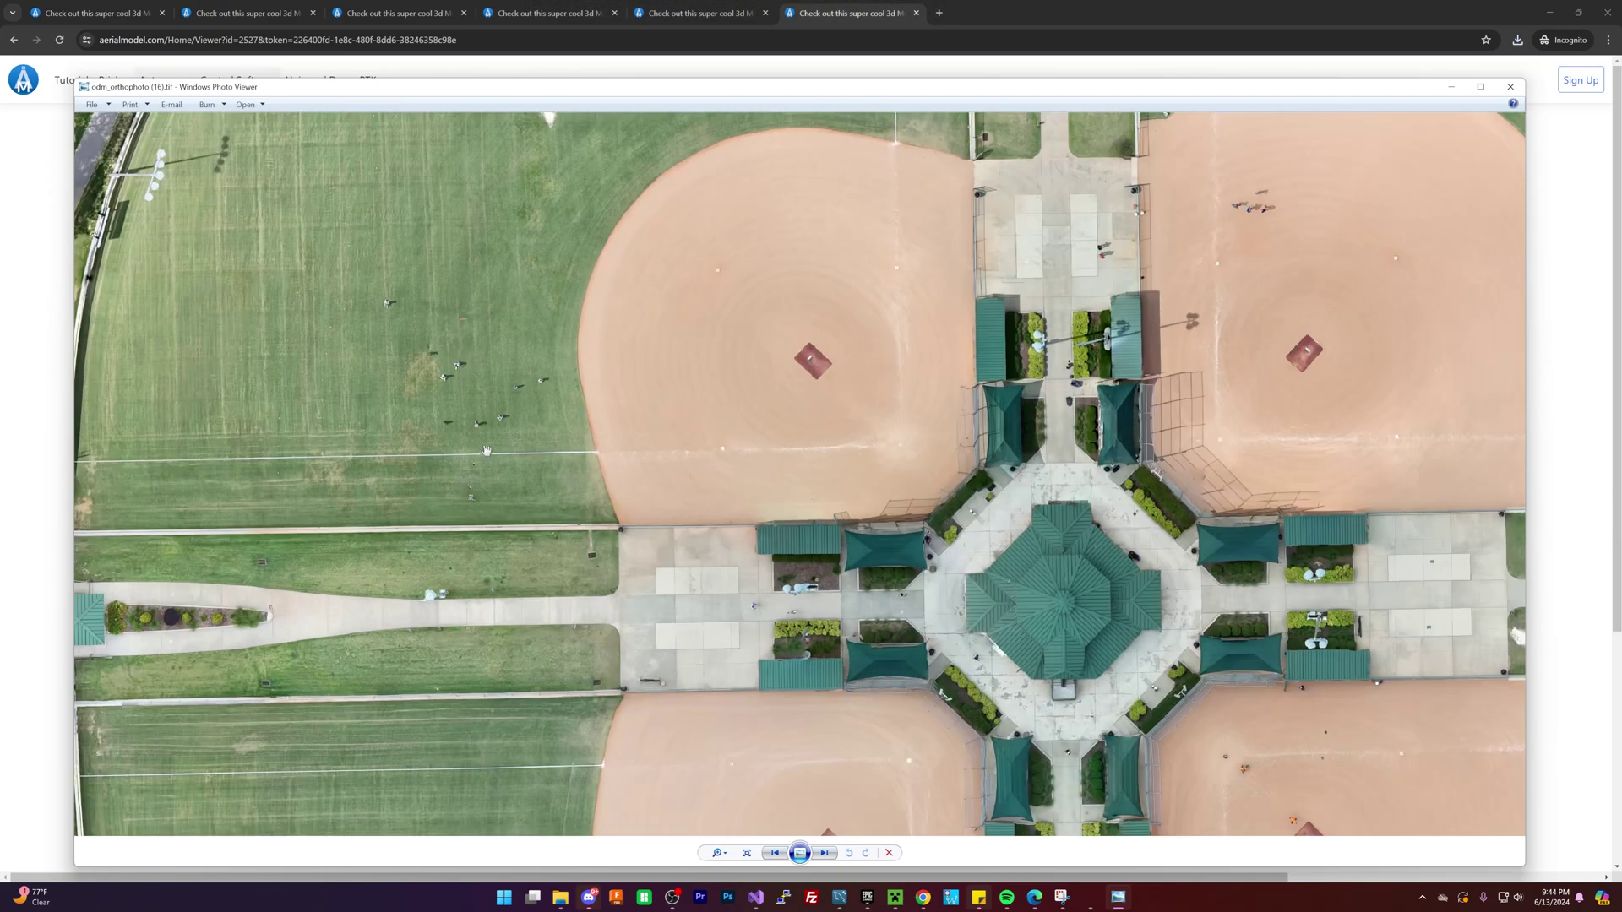
scroll(486, 450, up, 1)
drag(866, 452, 1043, 195)
drag(779, 412, 912, 426)
drag(747, 444, 1029, 419)
drag(793, 537, 698, 275)
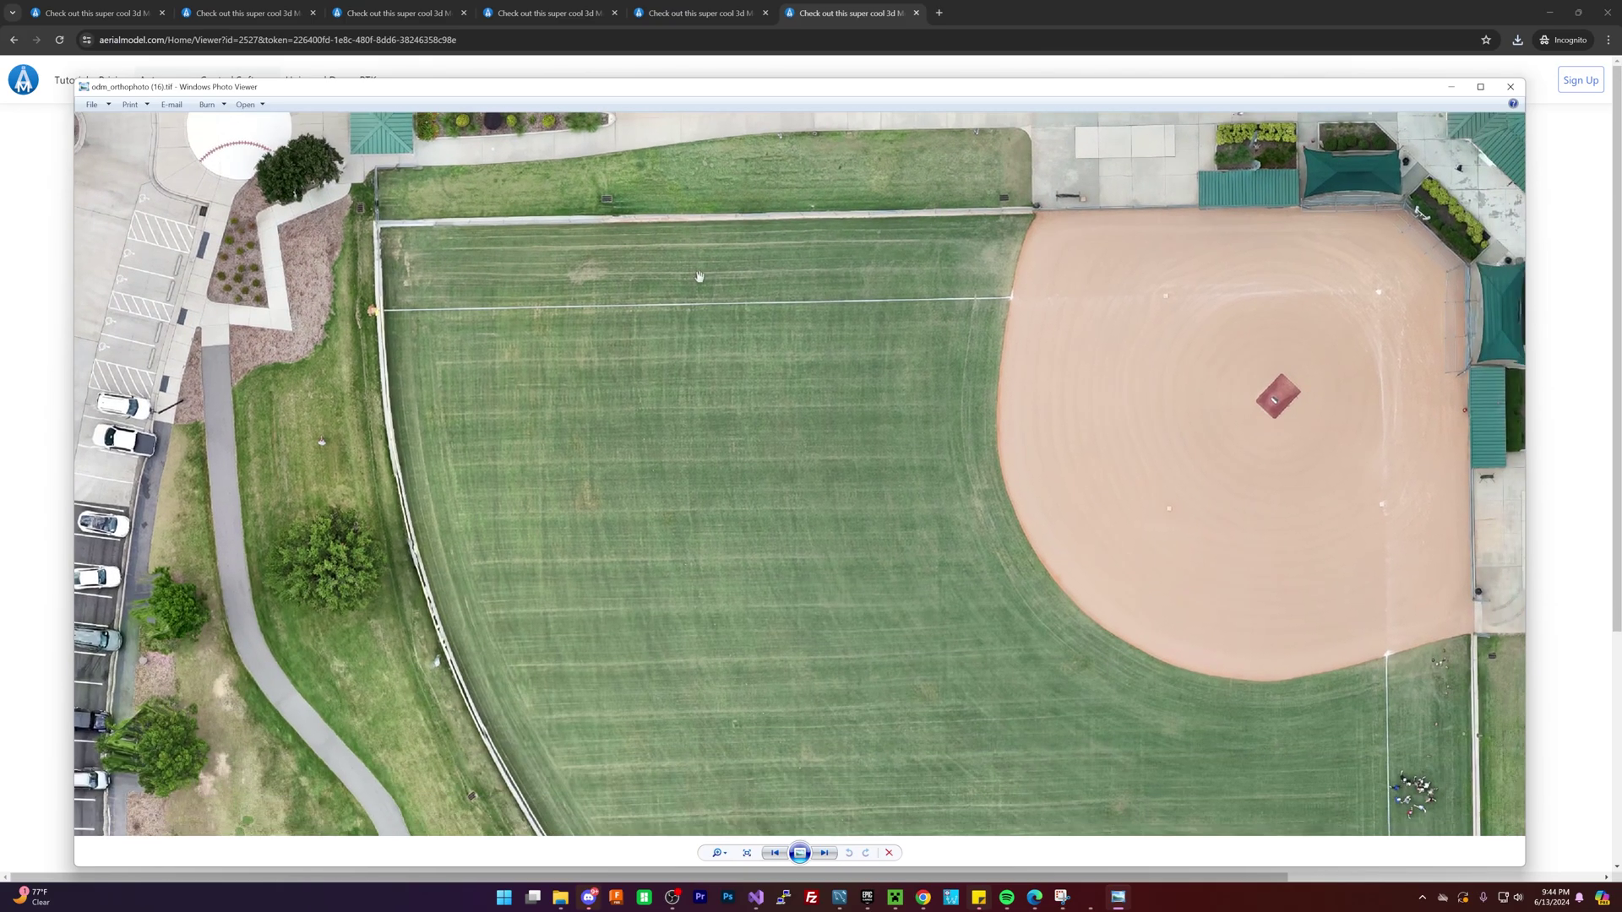
drag(874, 543, 507, 373)
drag(778, 579, 936, 416)
scroll(936, 416, up, 7)
scroll(892, 460, down, 1)
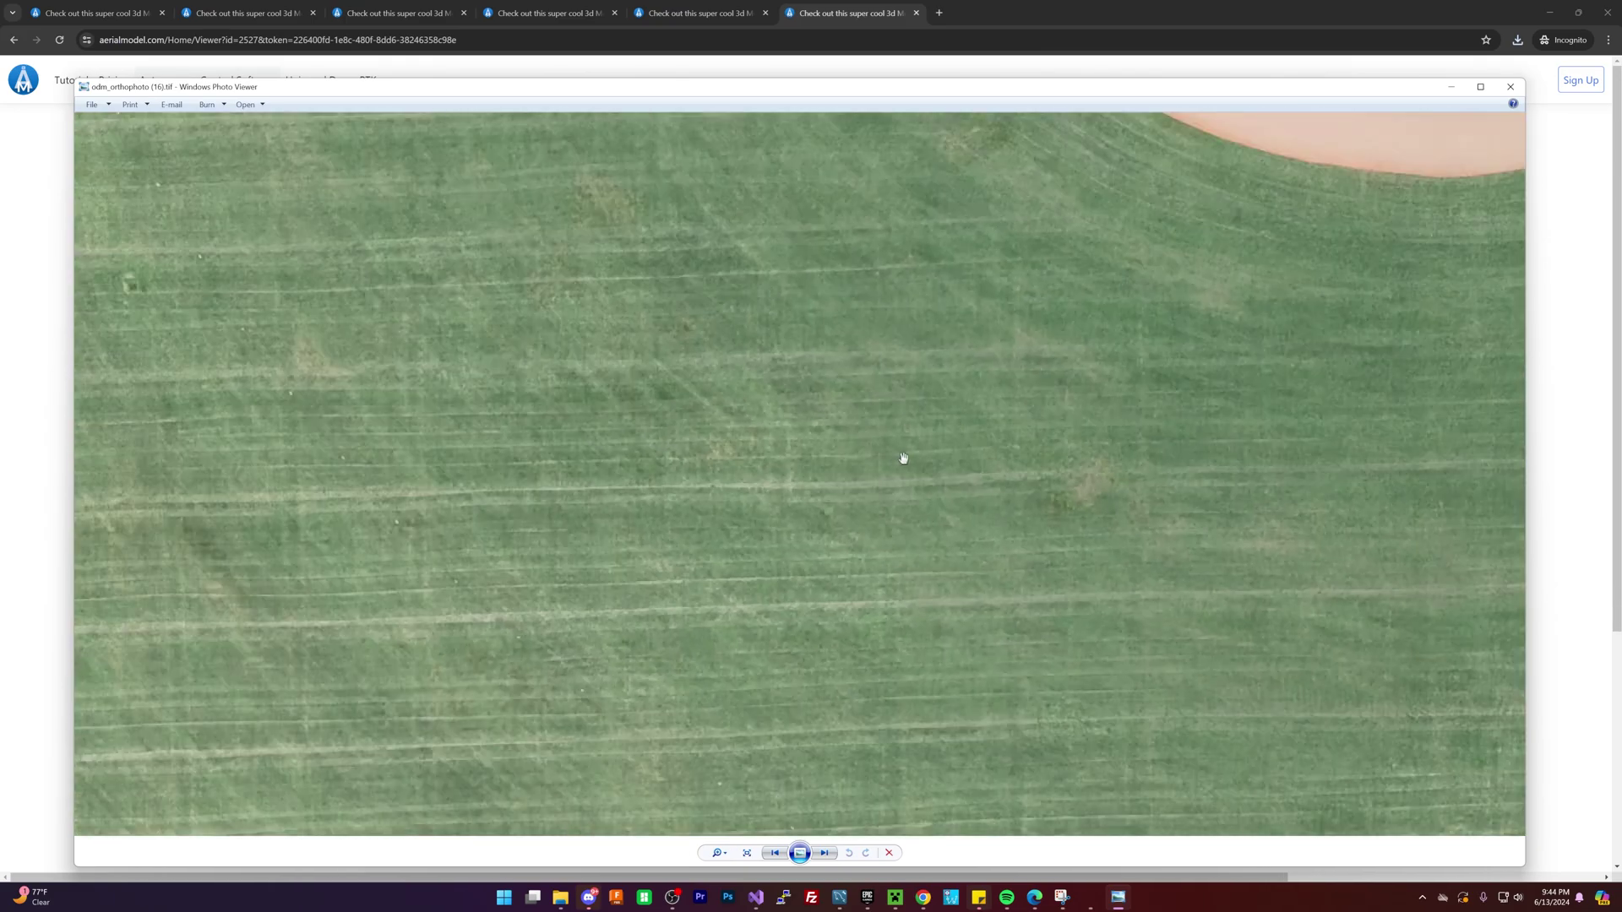
- Pan the orthophoto across the road, right-hand field, outfield fence and pavilion
drag(716, 549, 756, 309)
drag(748, 574, 553, 270)
drag(1040, 486, 406, 363)
drag(916, 482, 478, 442)
drag(1140, 431, 496, 449)
drag(1047, 443, 626, 516)
drag(900, 362, 781, 602)
scroll(783, 598, down, 5)
scroll(1184, 450, up, 3)
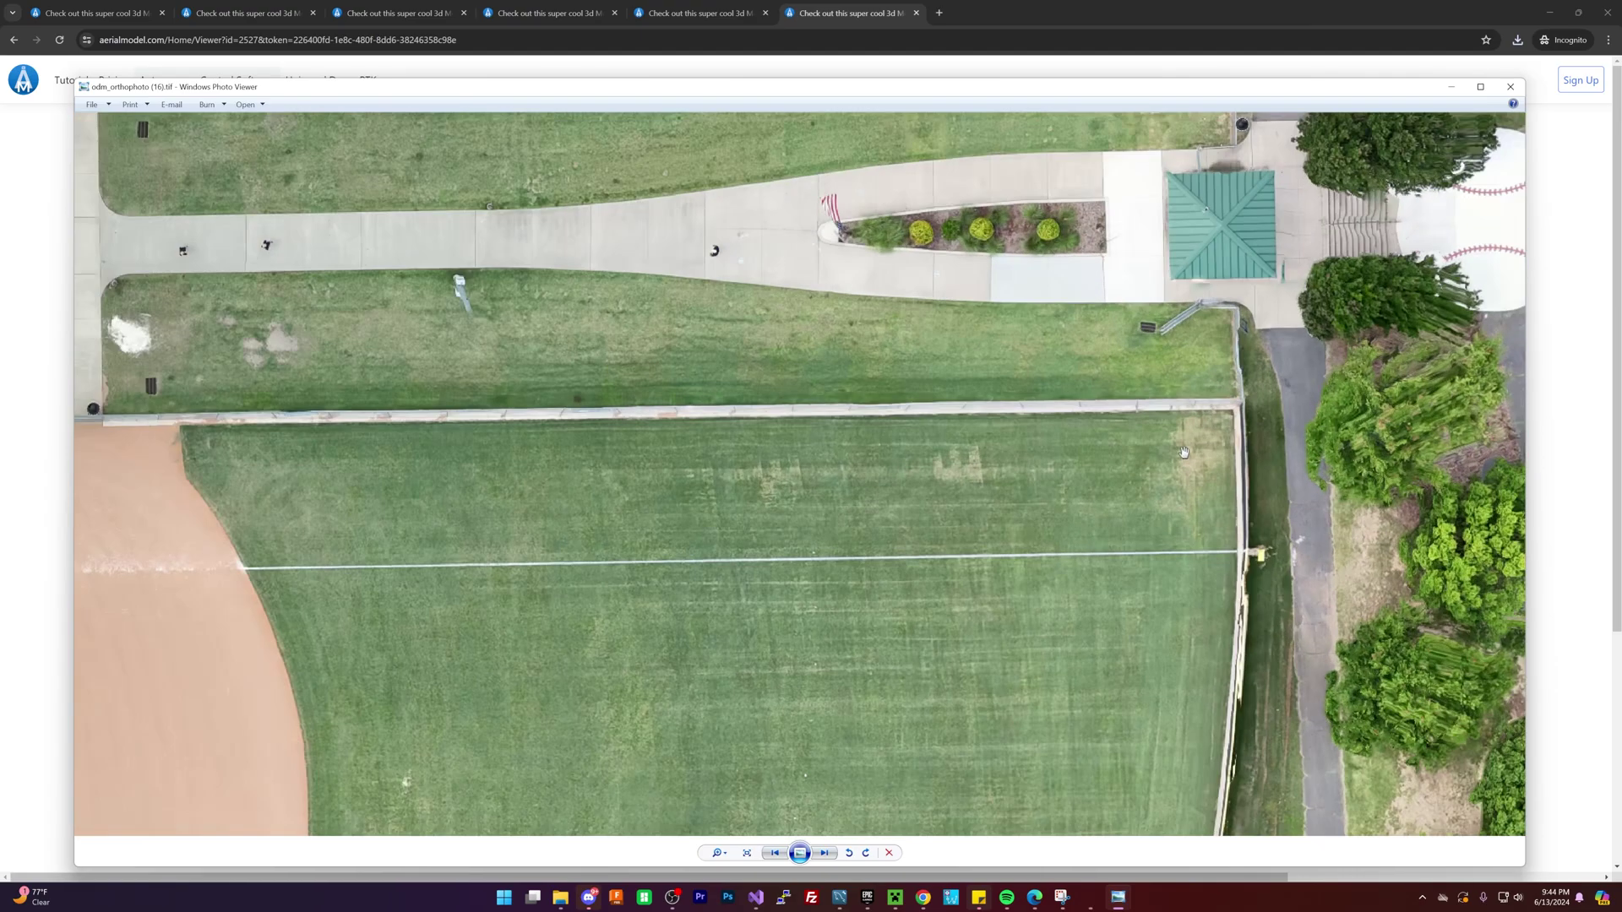
drag(1204, 395, 1030, 646)
scroll(1029, 646, up, 4)
- Pan across the ball fields, players, walkway, parking lot and outfield path
drag(972, 313, 1019, 707)
drag(794, 270, 1107, 817)
drag(535, 137, 764, 435)
scroll(763, 434, down, 6)
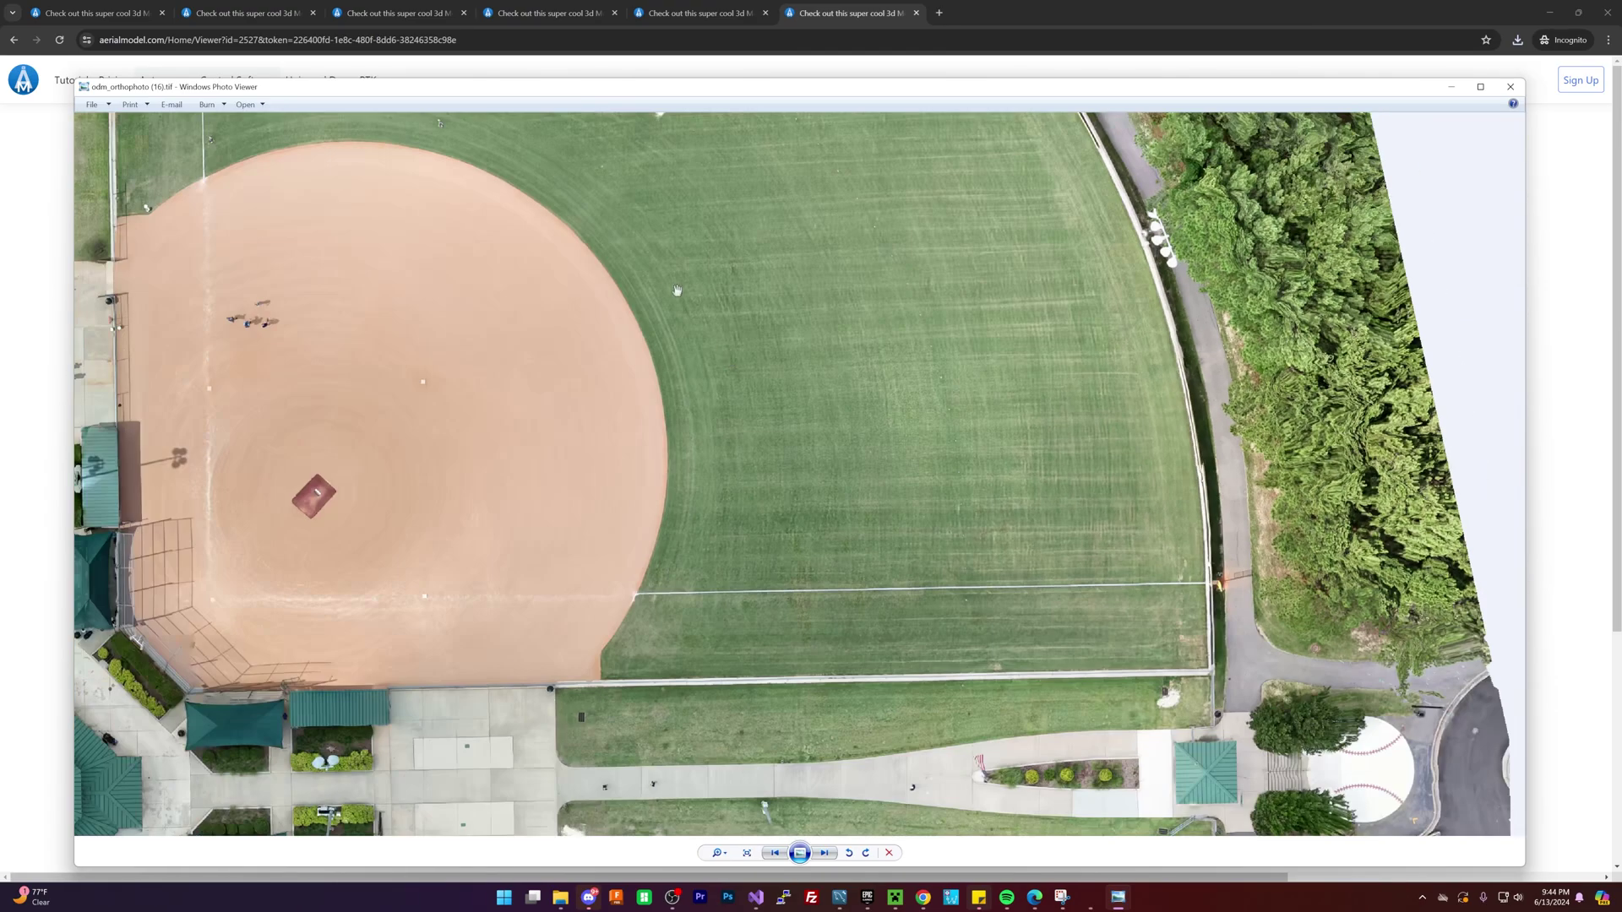
drag(678, 293, 949, 676)
drag(727, 351, 1201, 610)
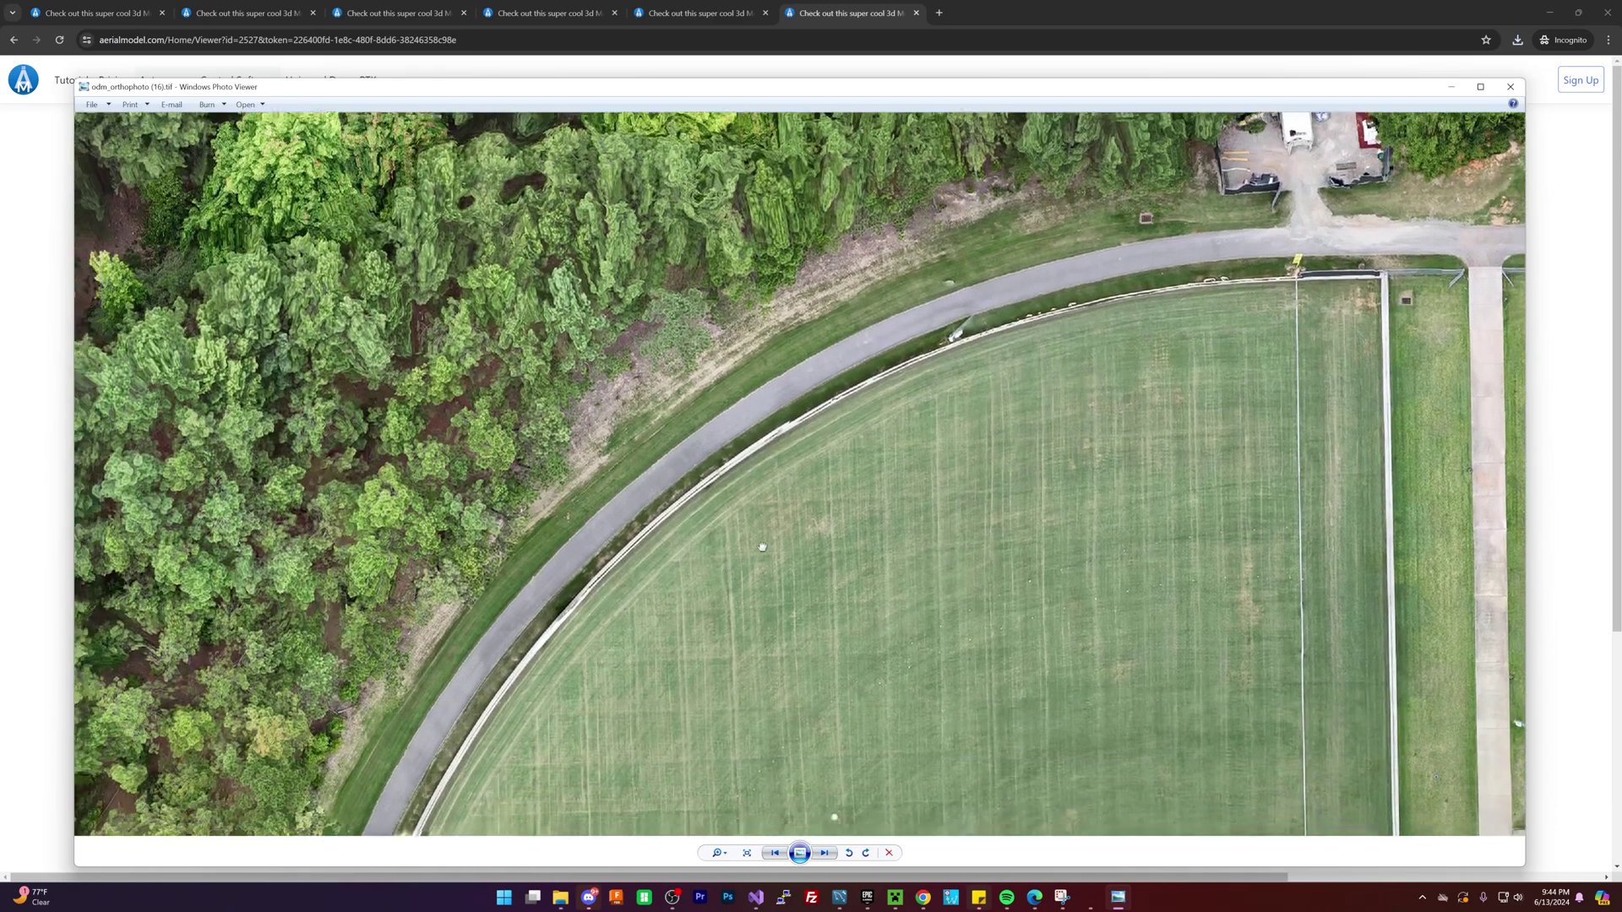
drag(762, 548, 913, 349)
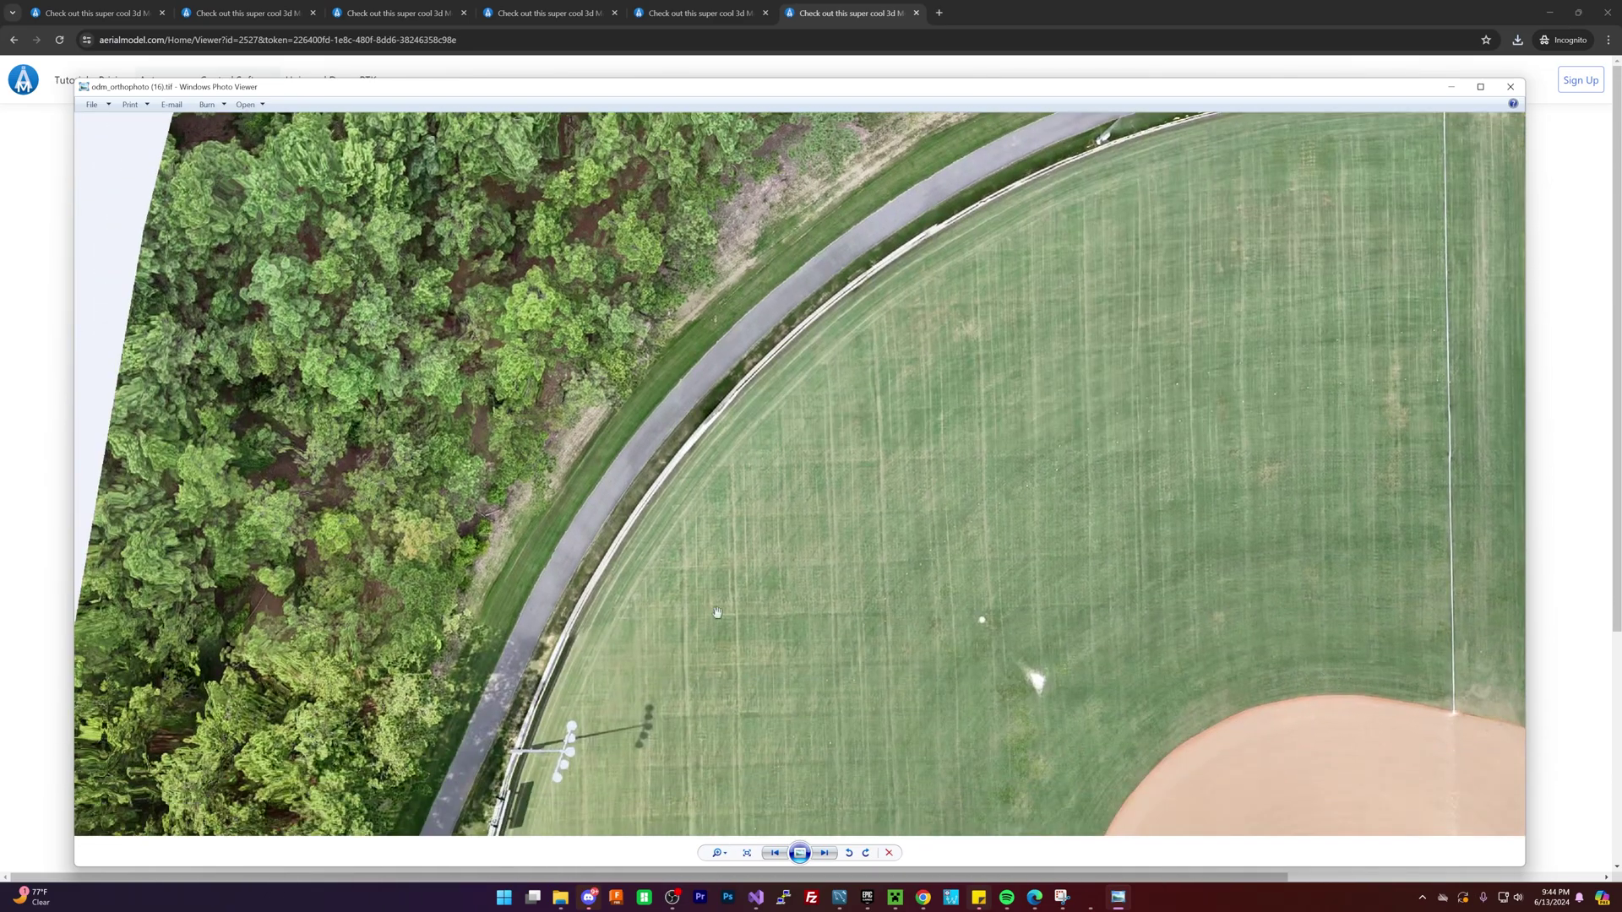
drag(1036, 681, 1031, 206)
drag(921, 667, 910, 328)
drag(850, 661, 861, 329)
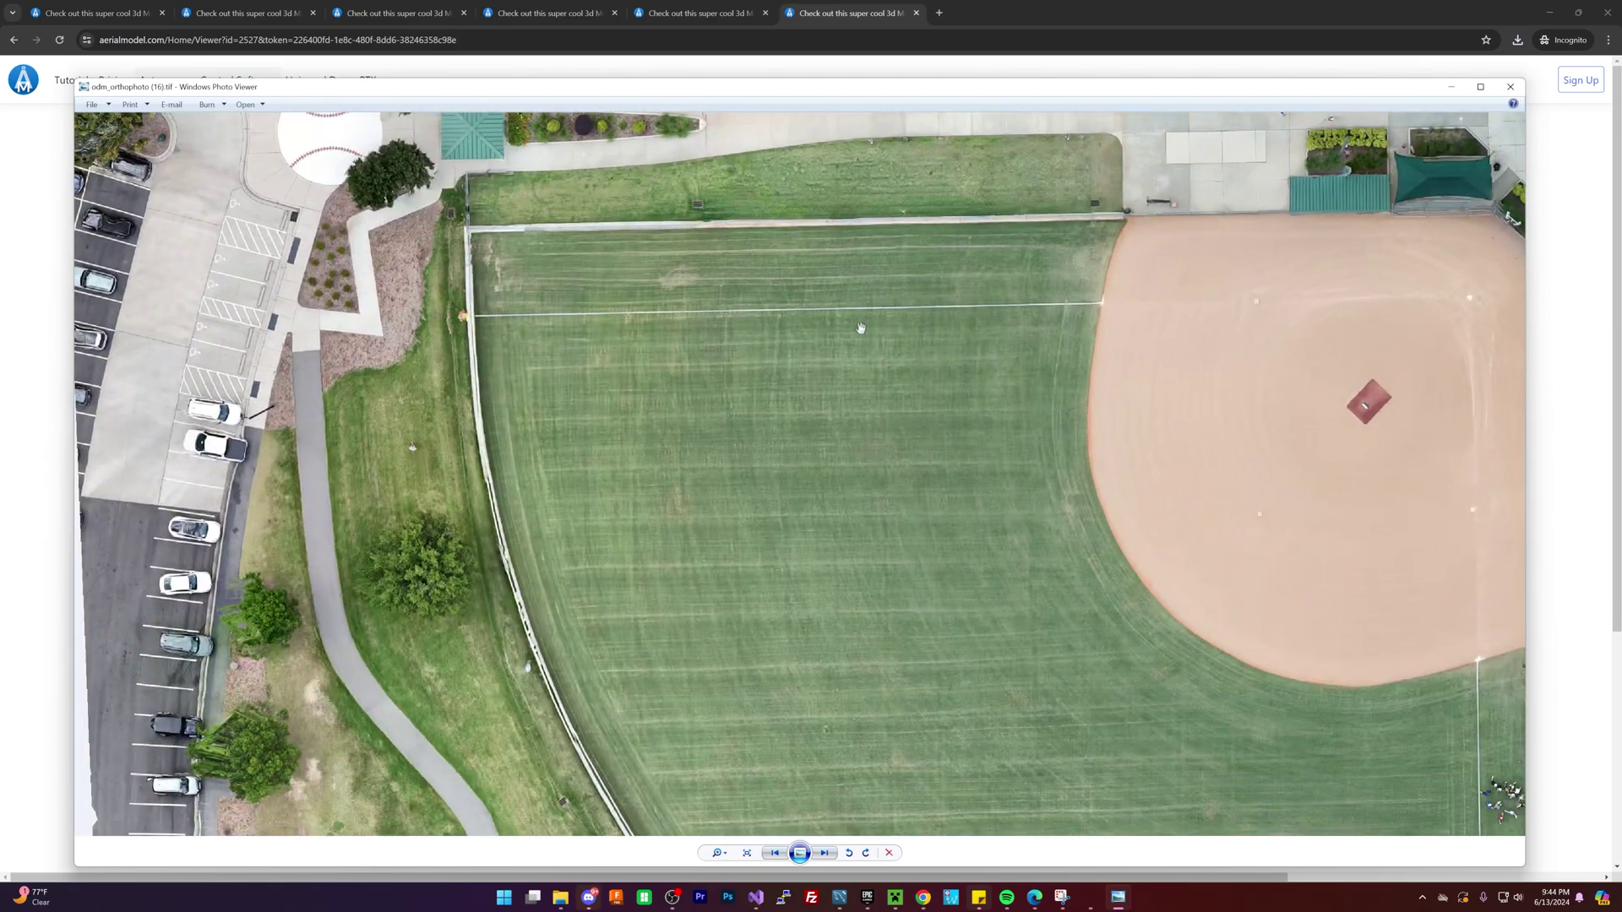
drag(873, 620, 771, 416)
- Centre the sidewalk and two infields, then tilt the AerialModel 3D park model again
drag(1147, 700, 1114, 579)
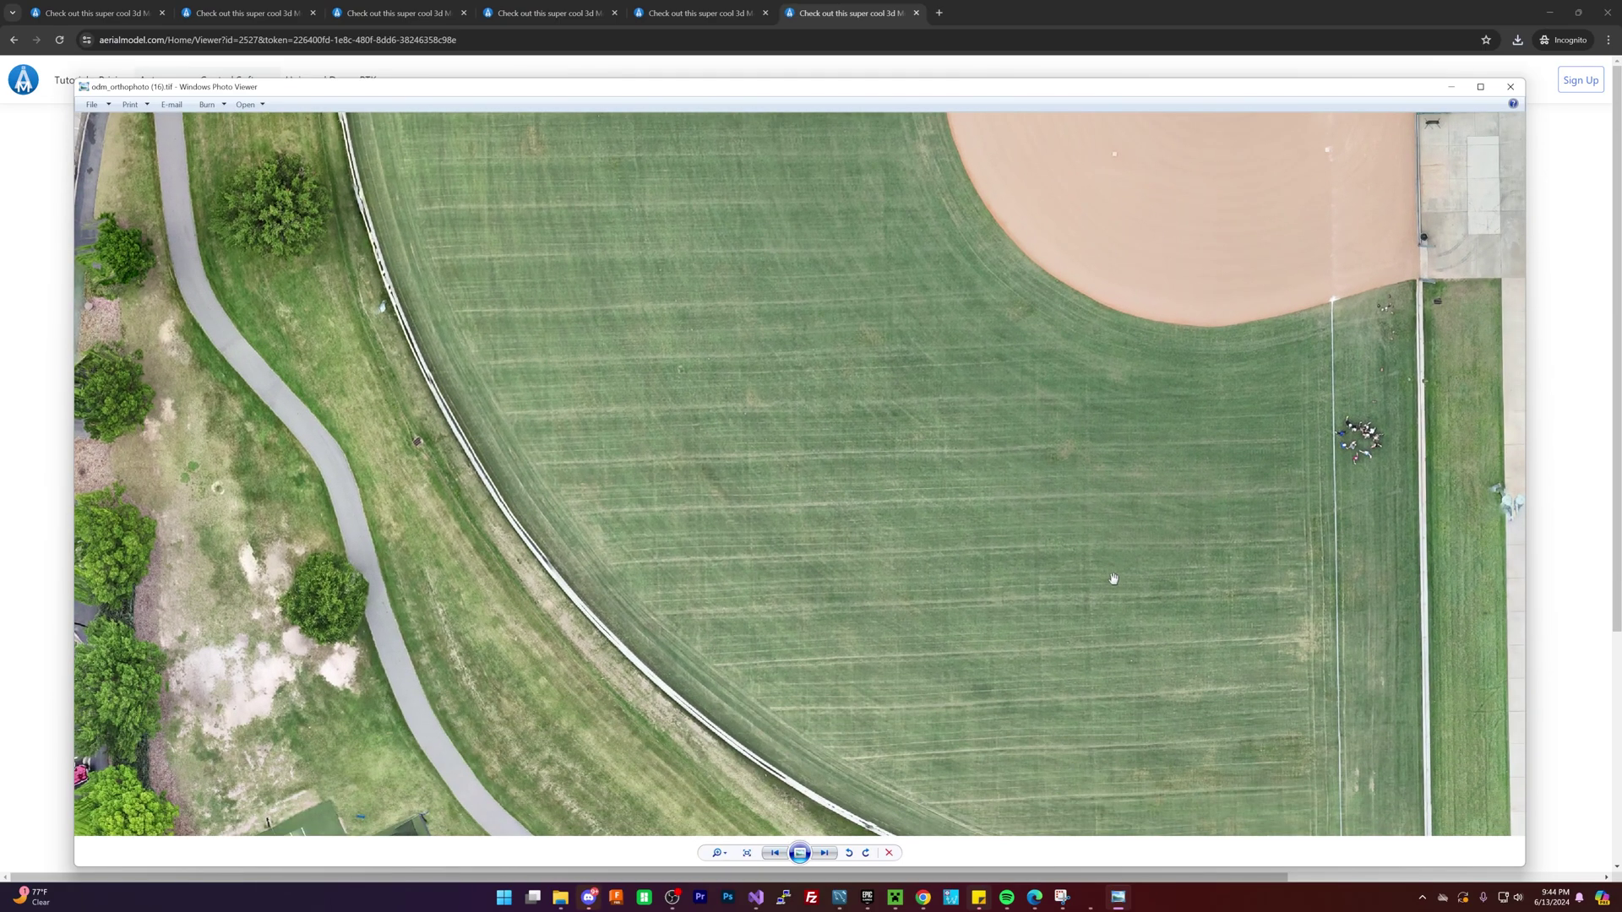
drag(1070, 732, 913, 520)
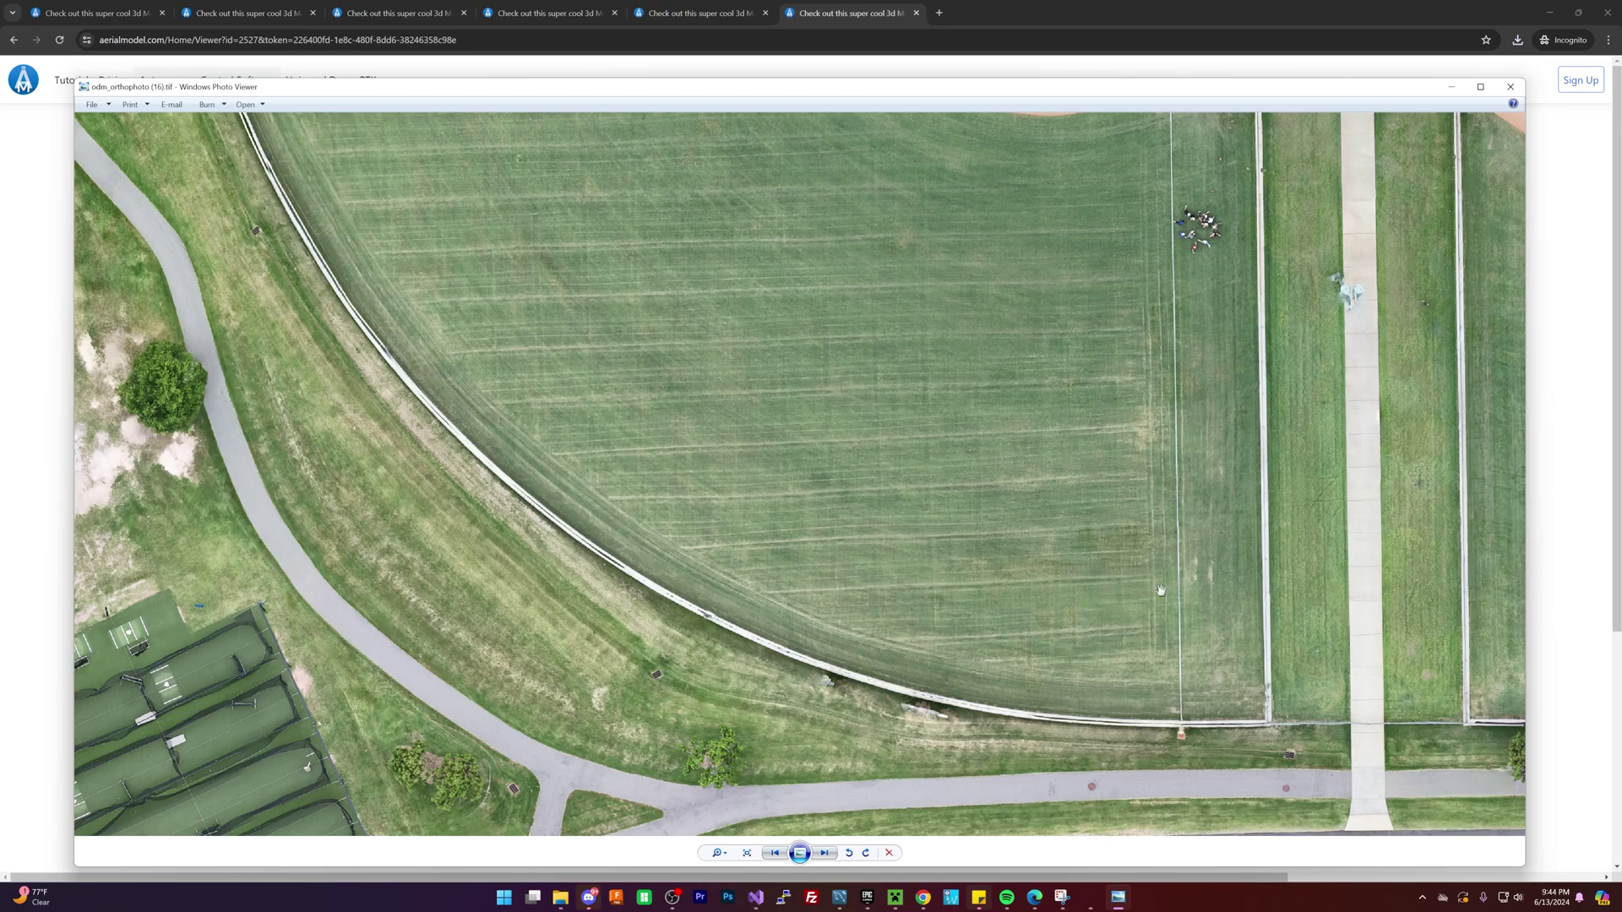
drag(1171, 590, 772, 185)
scroll(918, 559, down, 3)
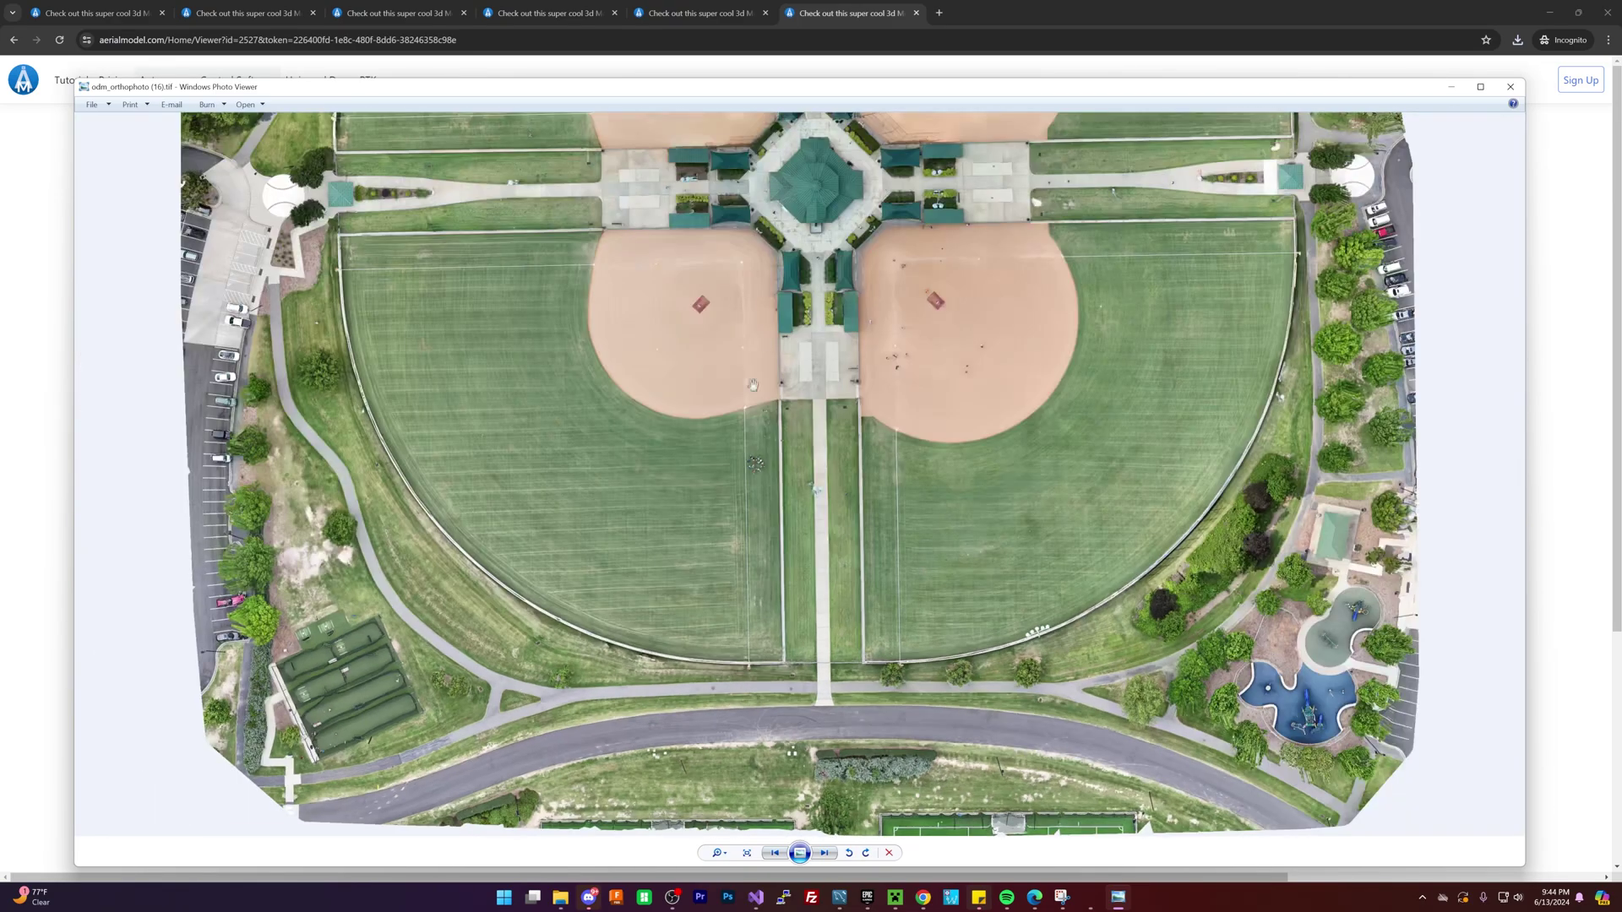
click(1020, 5)
drag(595, 529, 706, 504)
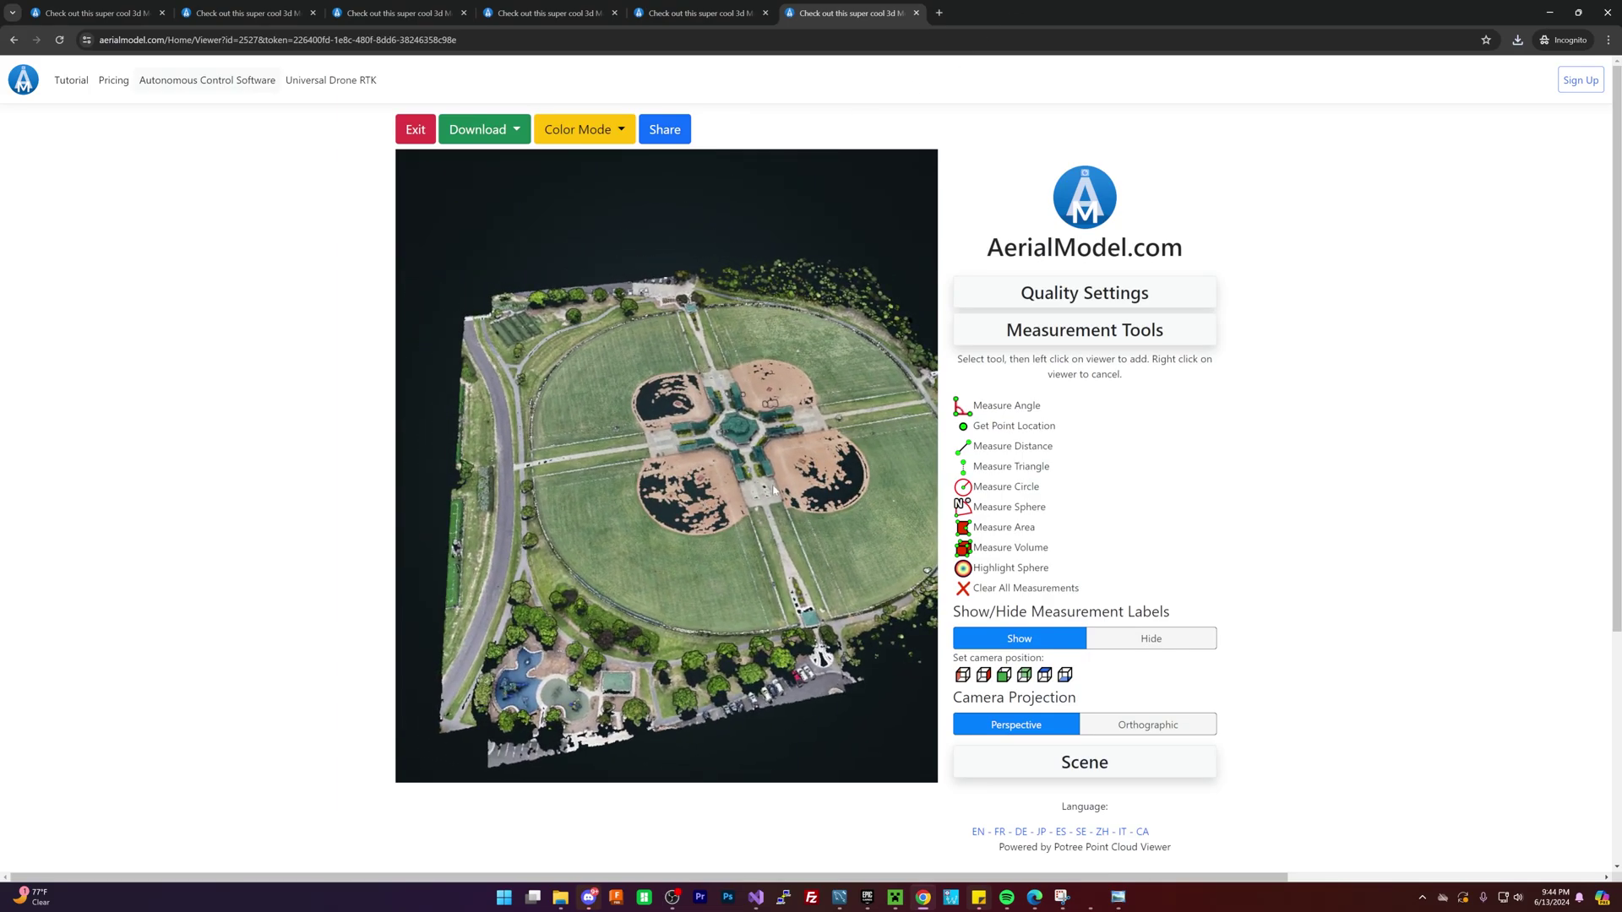
- Reload the AerialModel 3D viewer page, then return to the orthophoto in Windows Photo Viewer
click(498, 39)
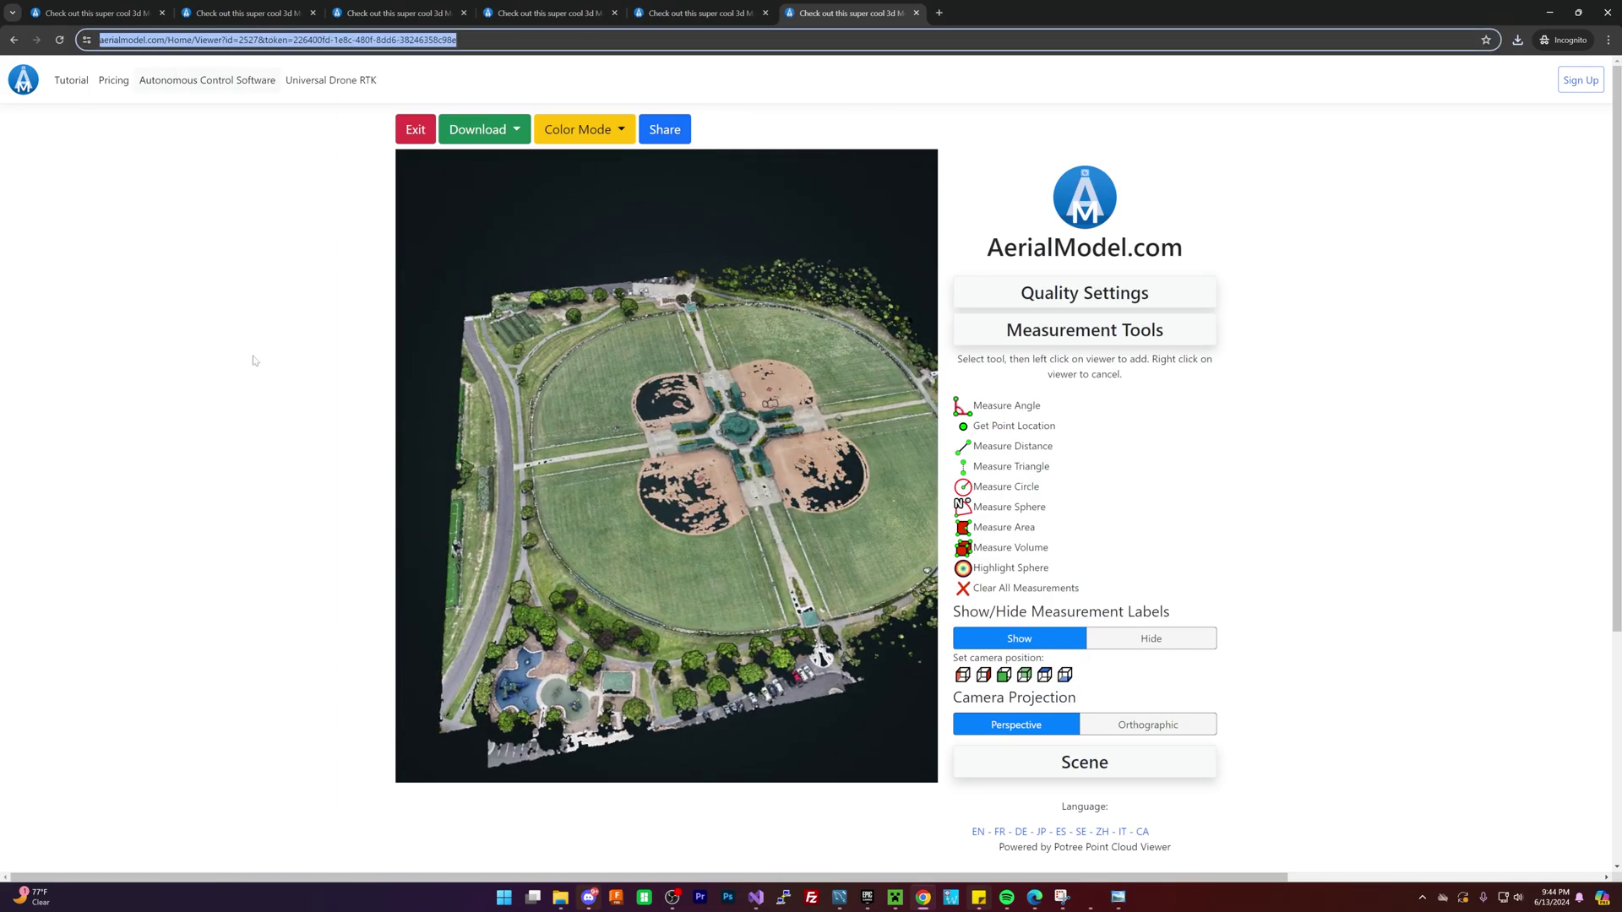
key(Return)
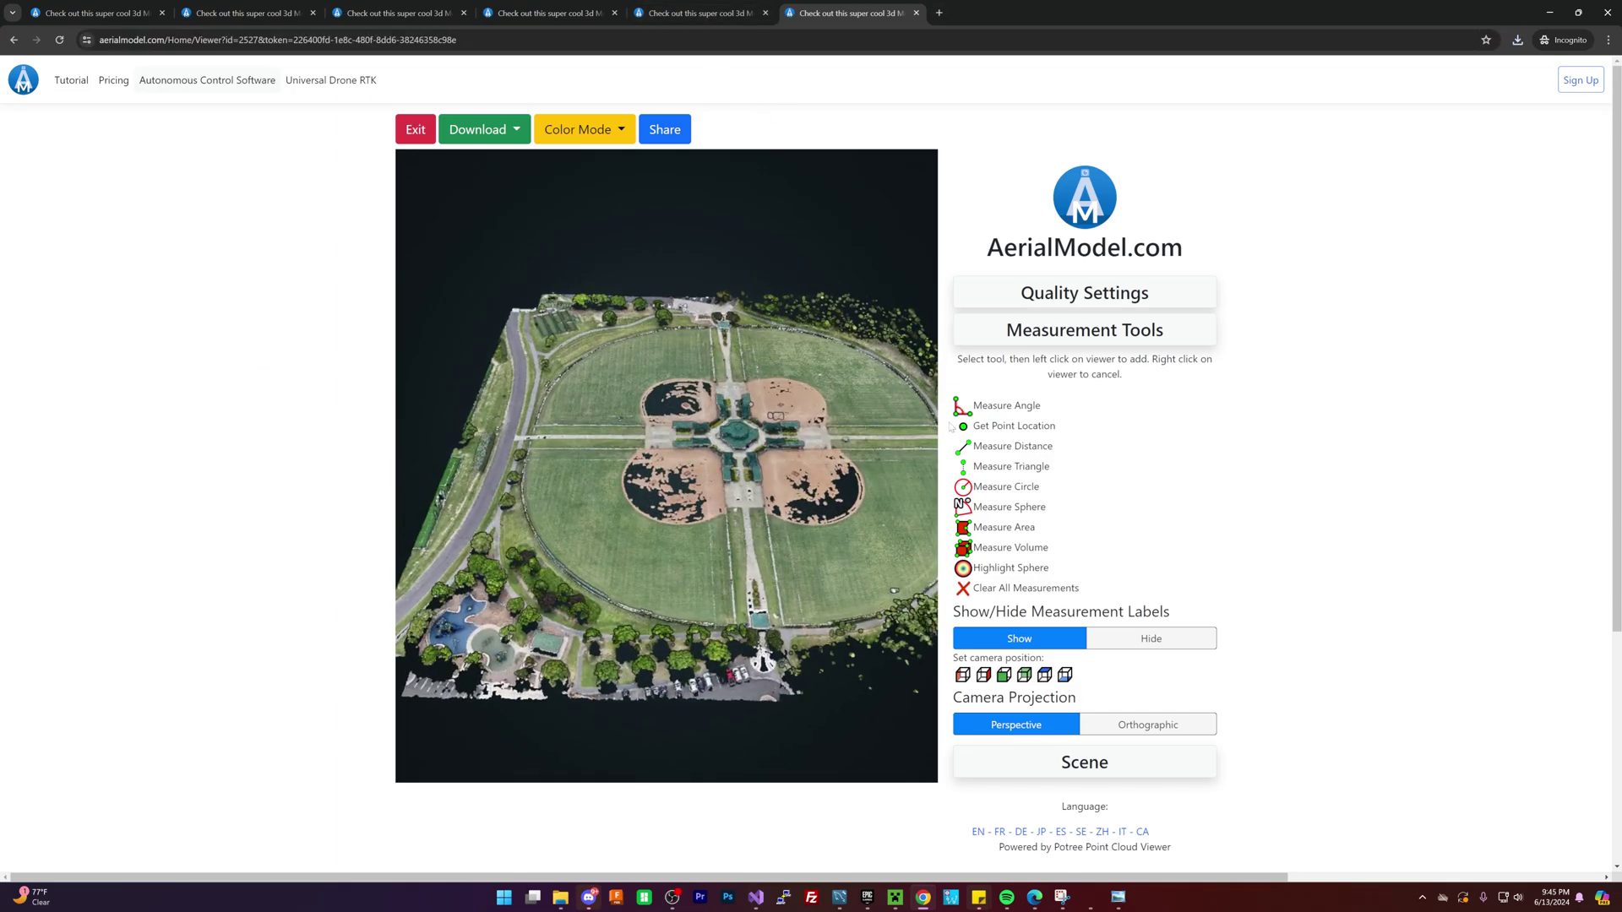
key(alt+Tab)
- Zoom into the orthophoto and pan across the playground up close
scroll(827, 415, down, 5)
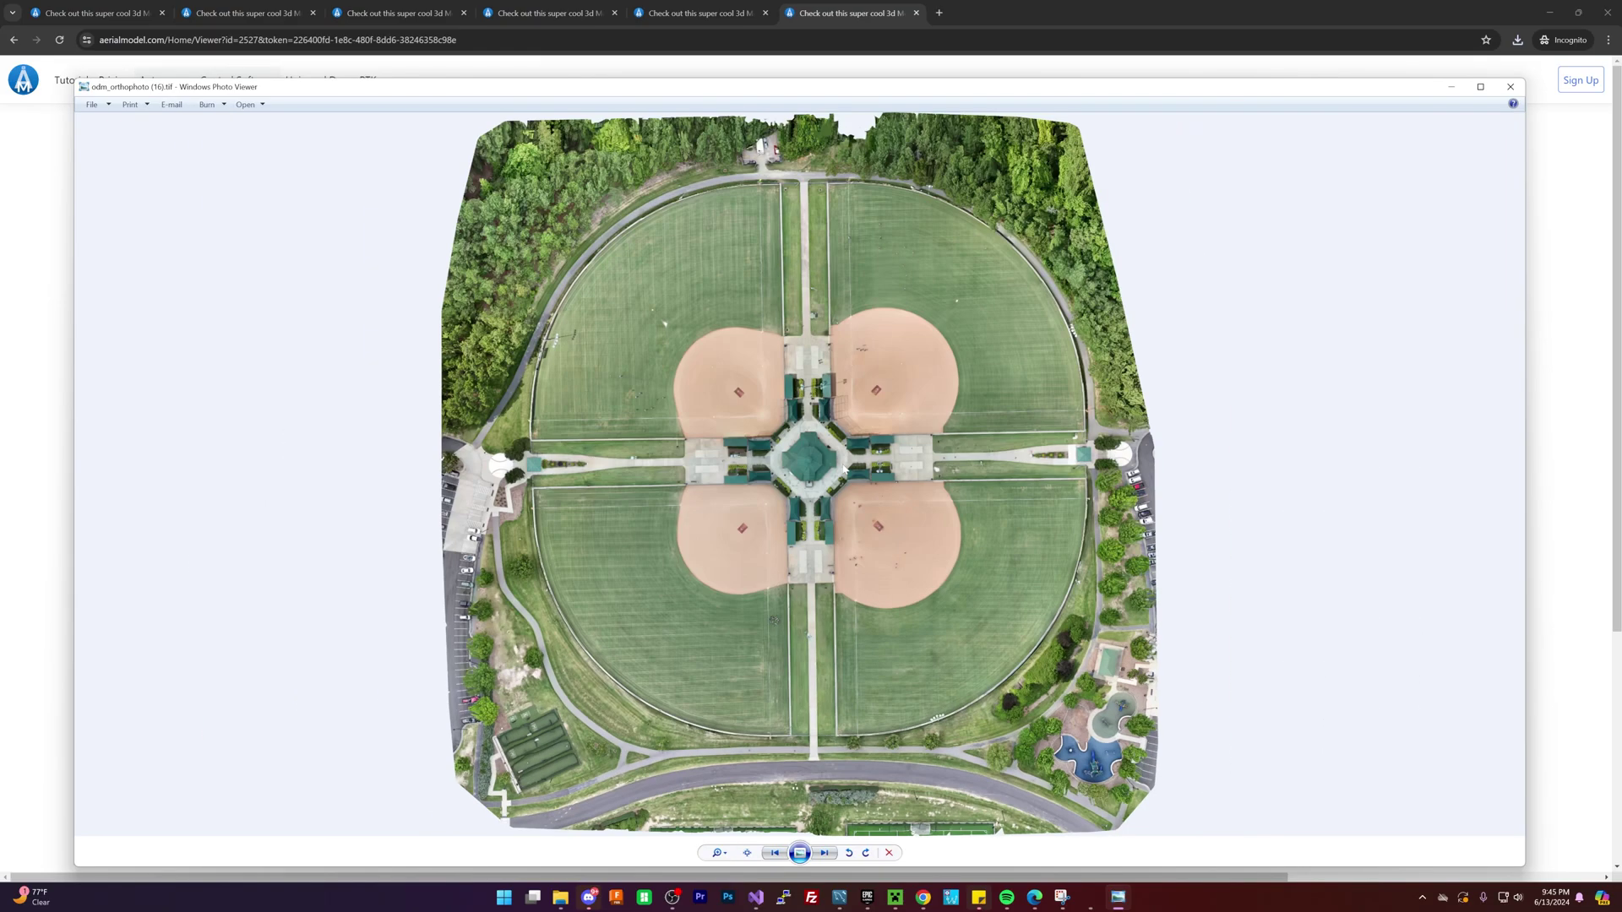
scroll(954, 659, up, 8)
drag(1010, 717, 597, 334)
drag(1233, 727, 1177, 485)
scroll(1062, 420, up, 6)
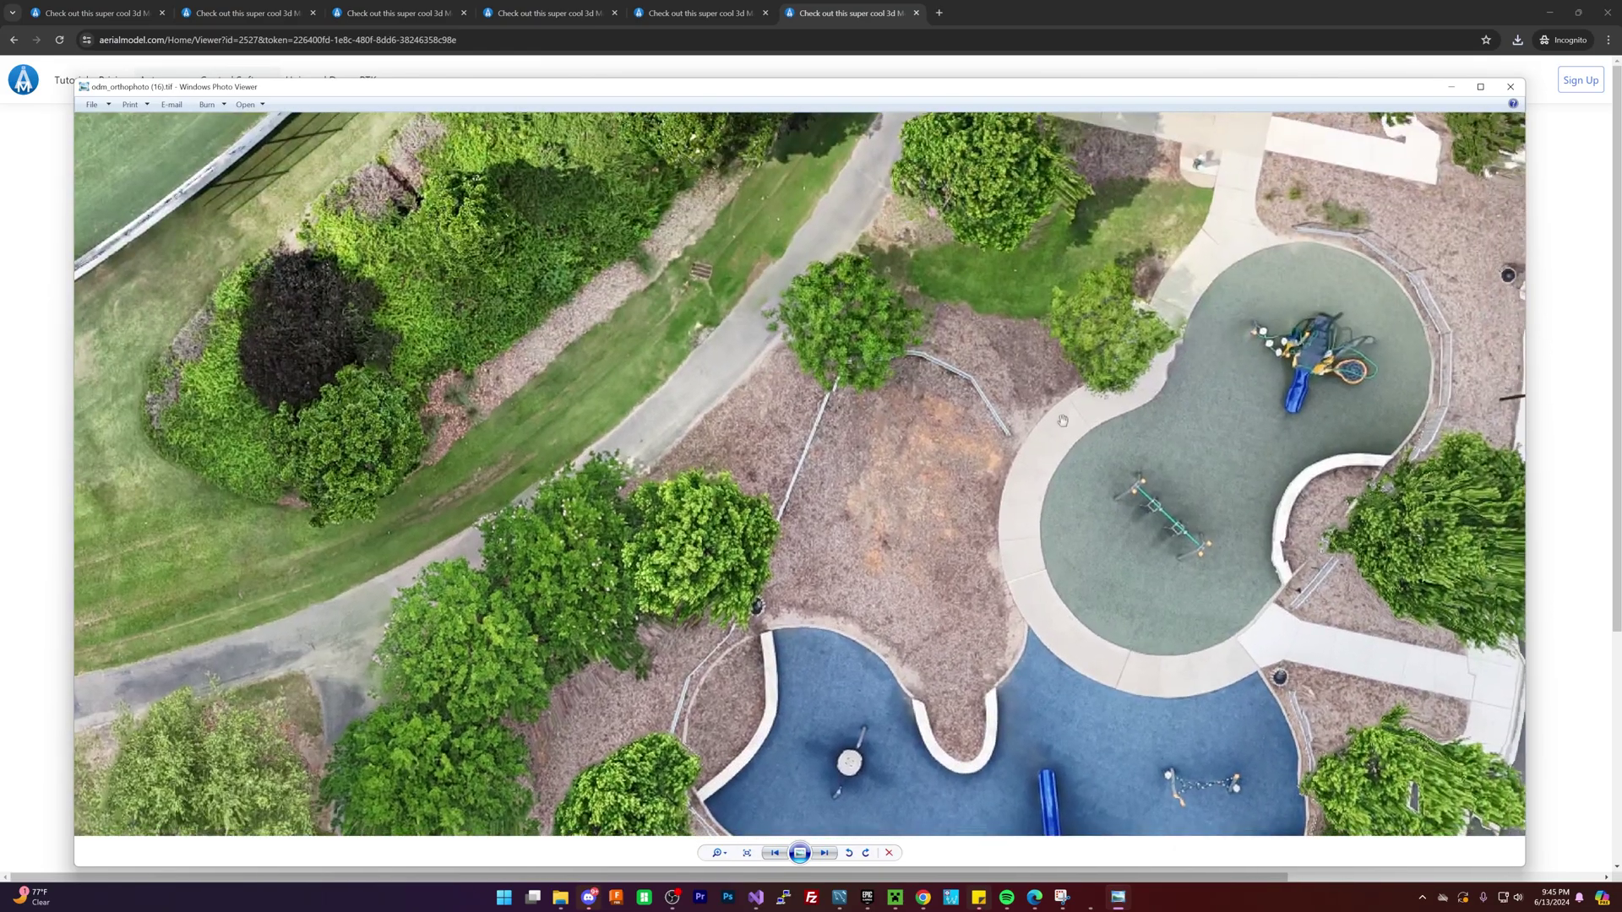
drag(1063, 420, 1116, 388)
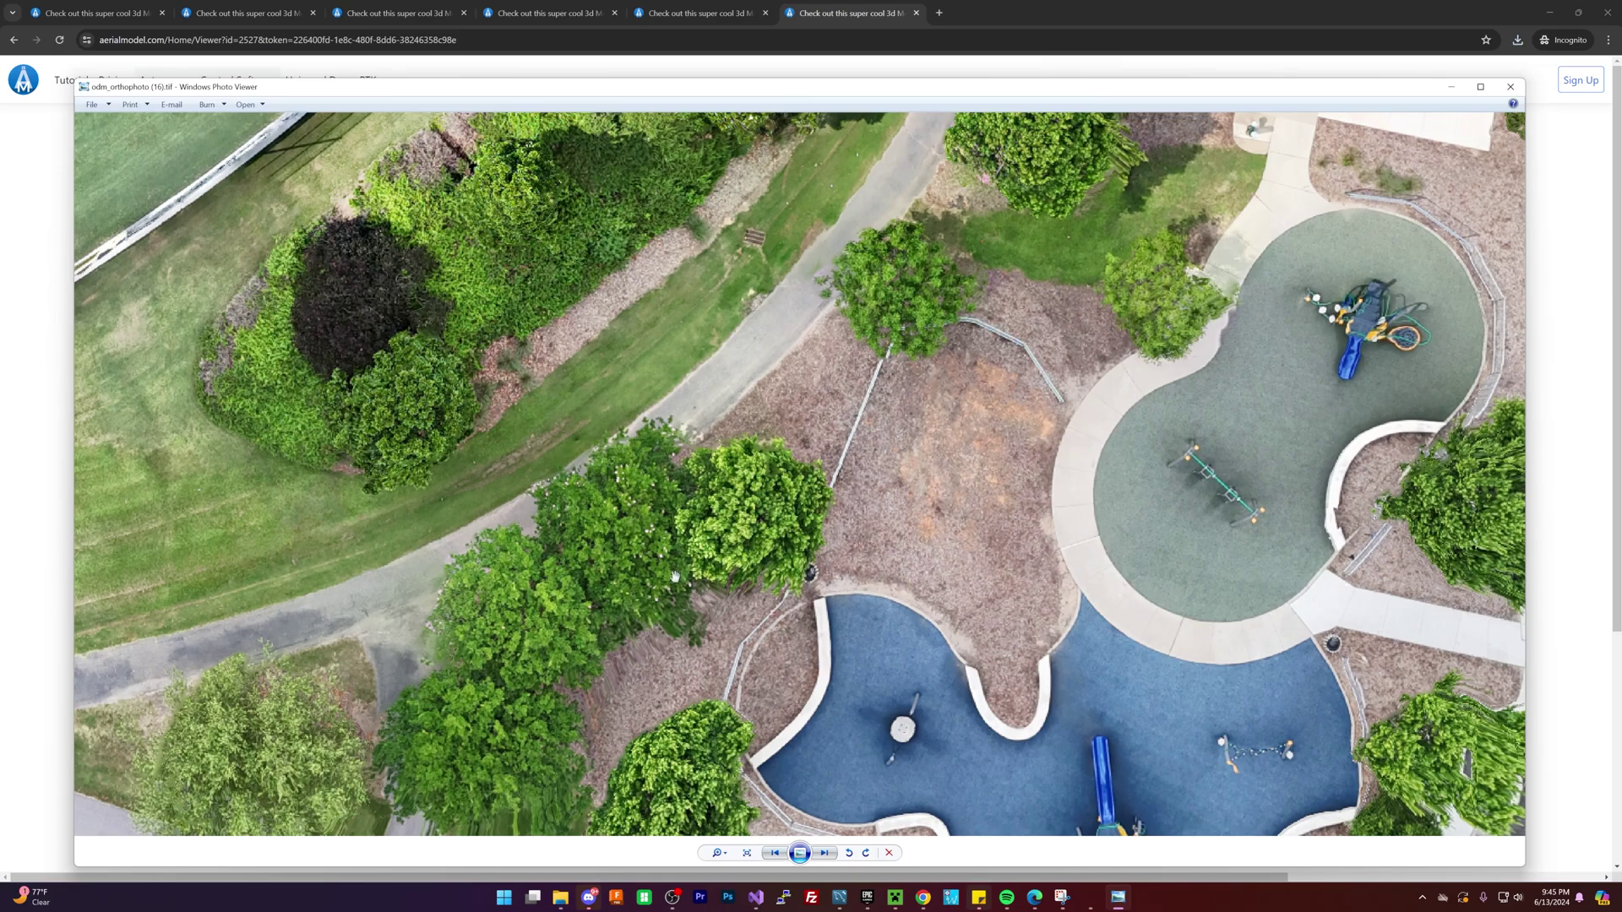
- Pan across the ball fields to the central pavilion and the plaza below it
scroll(639, 648, down, 5)
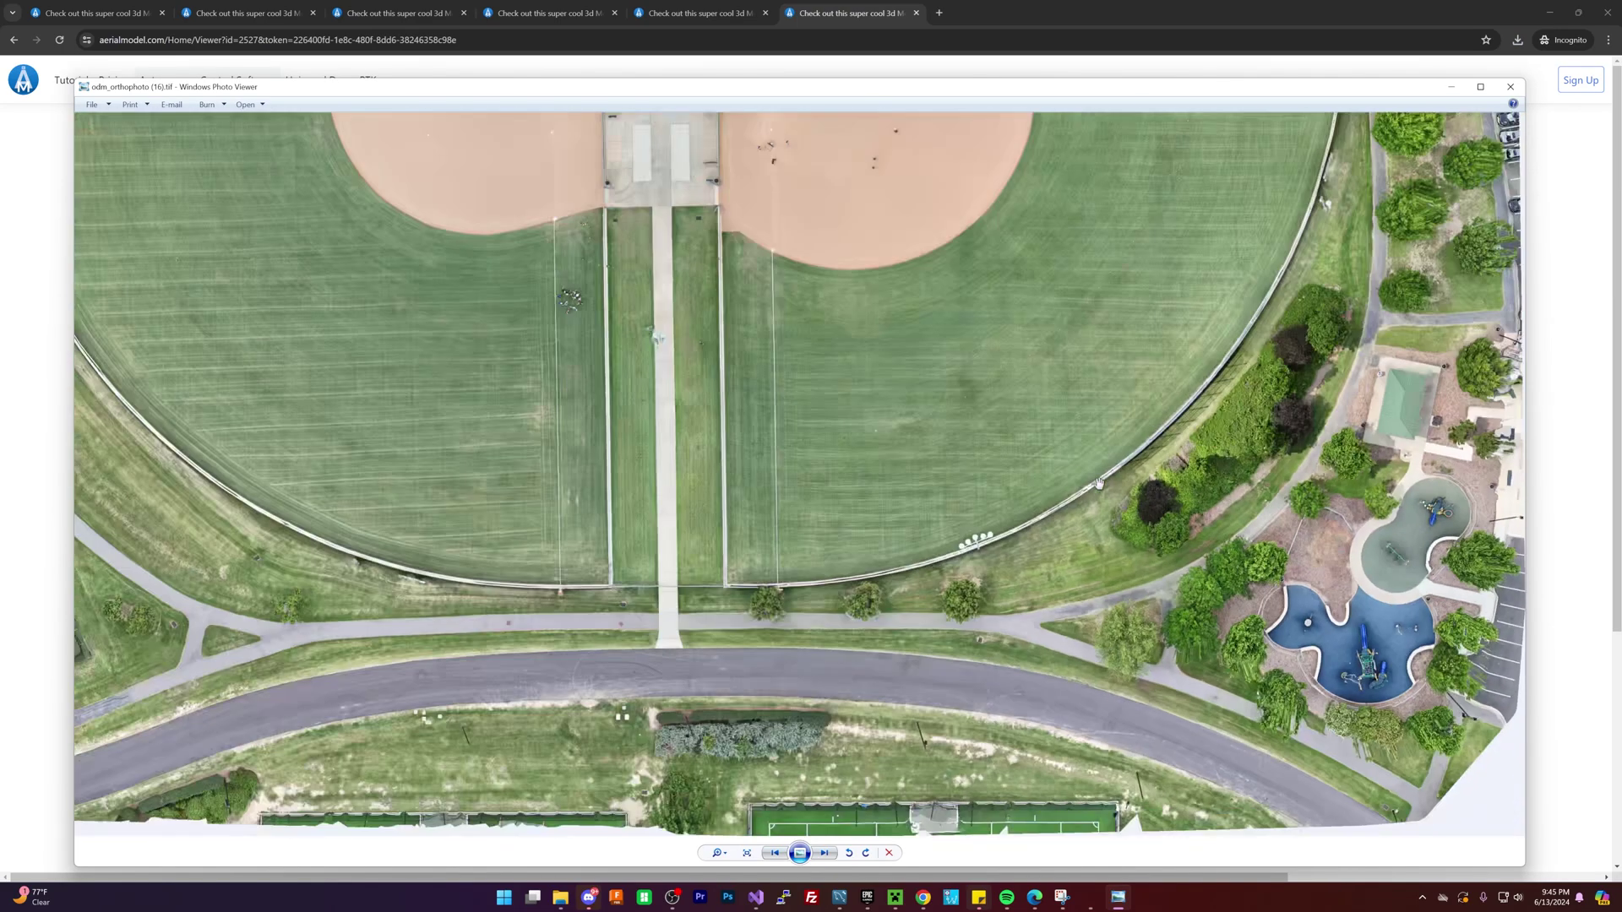
scroll(1352, 737, up, 1)
drag(1352, 736, 1497, 739)
drag(1071, 677, 1138, 716)
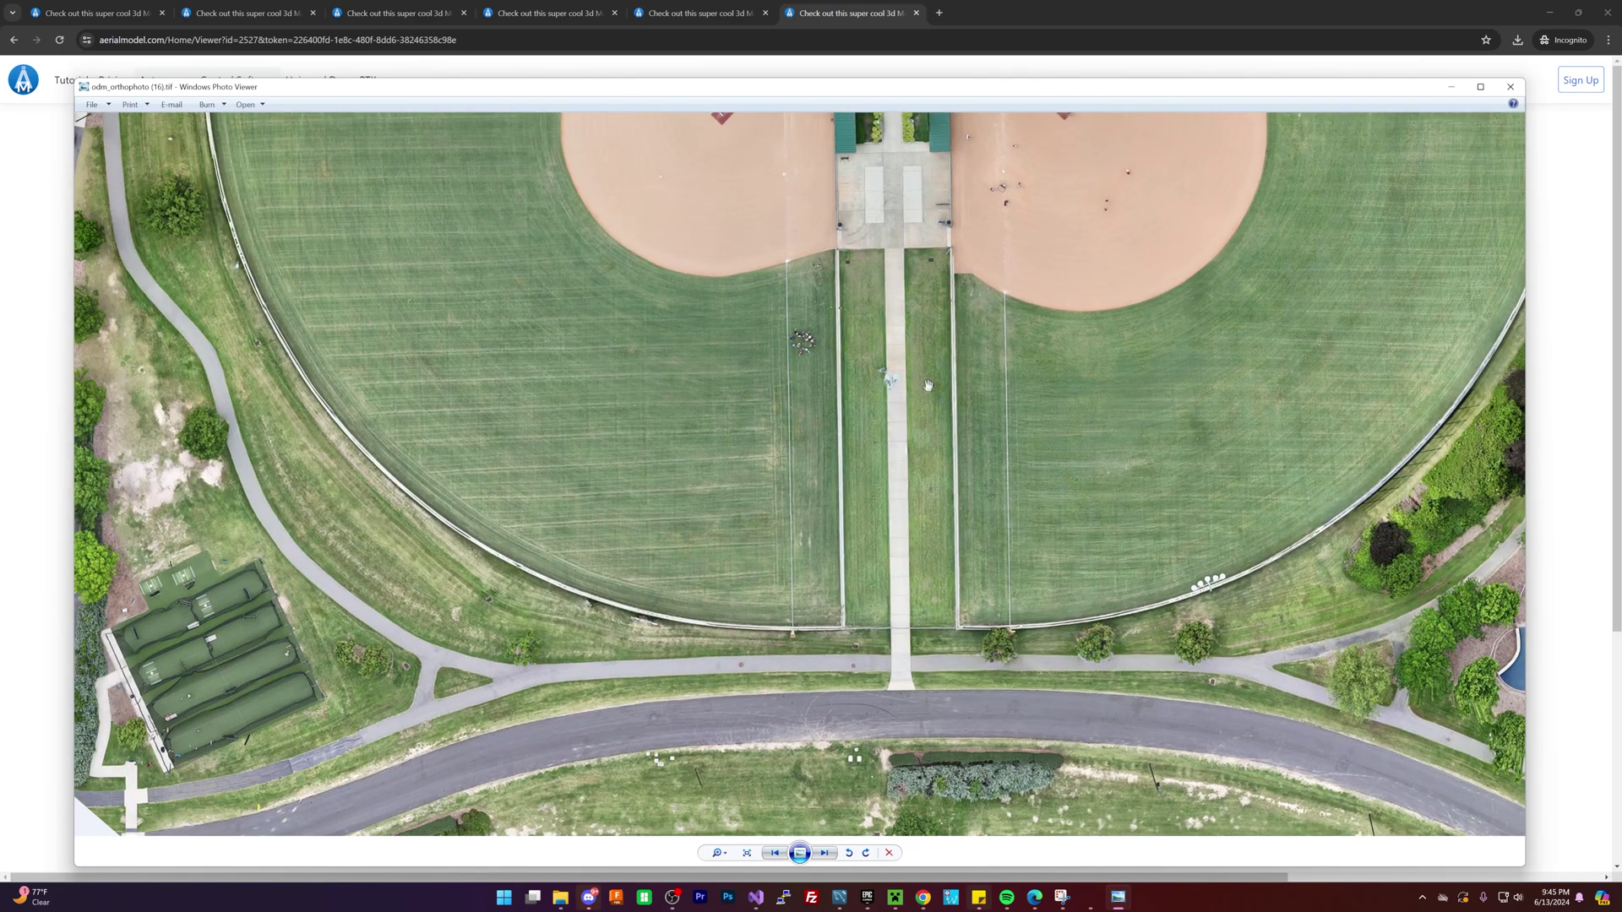
drag(927, 395, 938, 636)
drag(437, 452, 526, 648)
scroll(760, 279, up, 3)
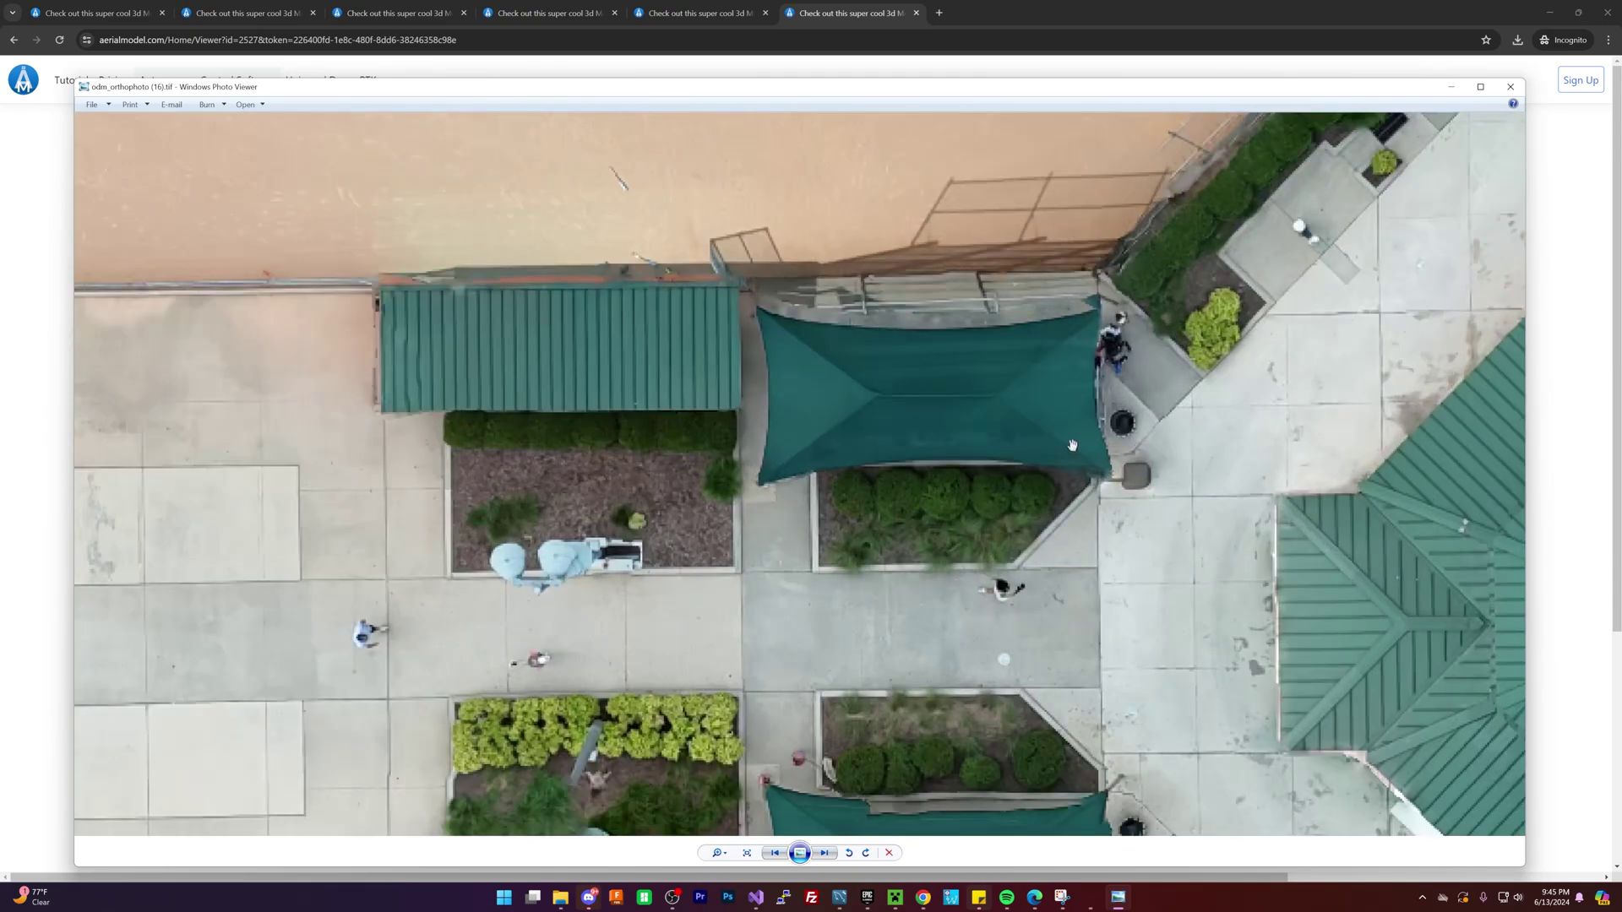
scroll(1035, 390, up, 3)
drag(1259, 173, 717, 178)
drag(801, 598, 829, 315)
drag(857, 550, 797, 323)
- In the 3D viewer, orbit the ballpark model down to a low oblique view past the central pavilion
key(alt+Tab)
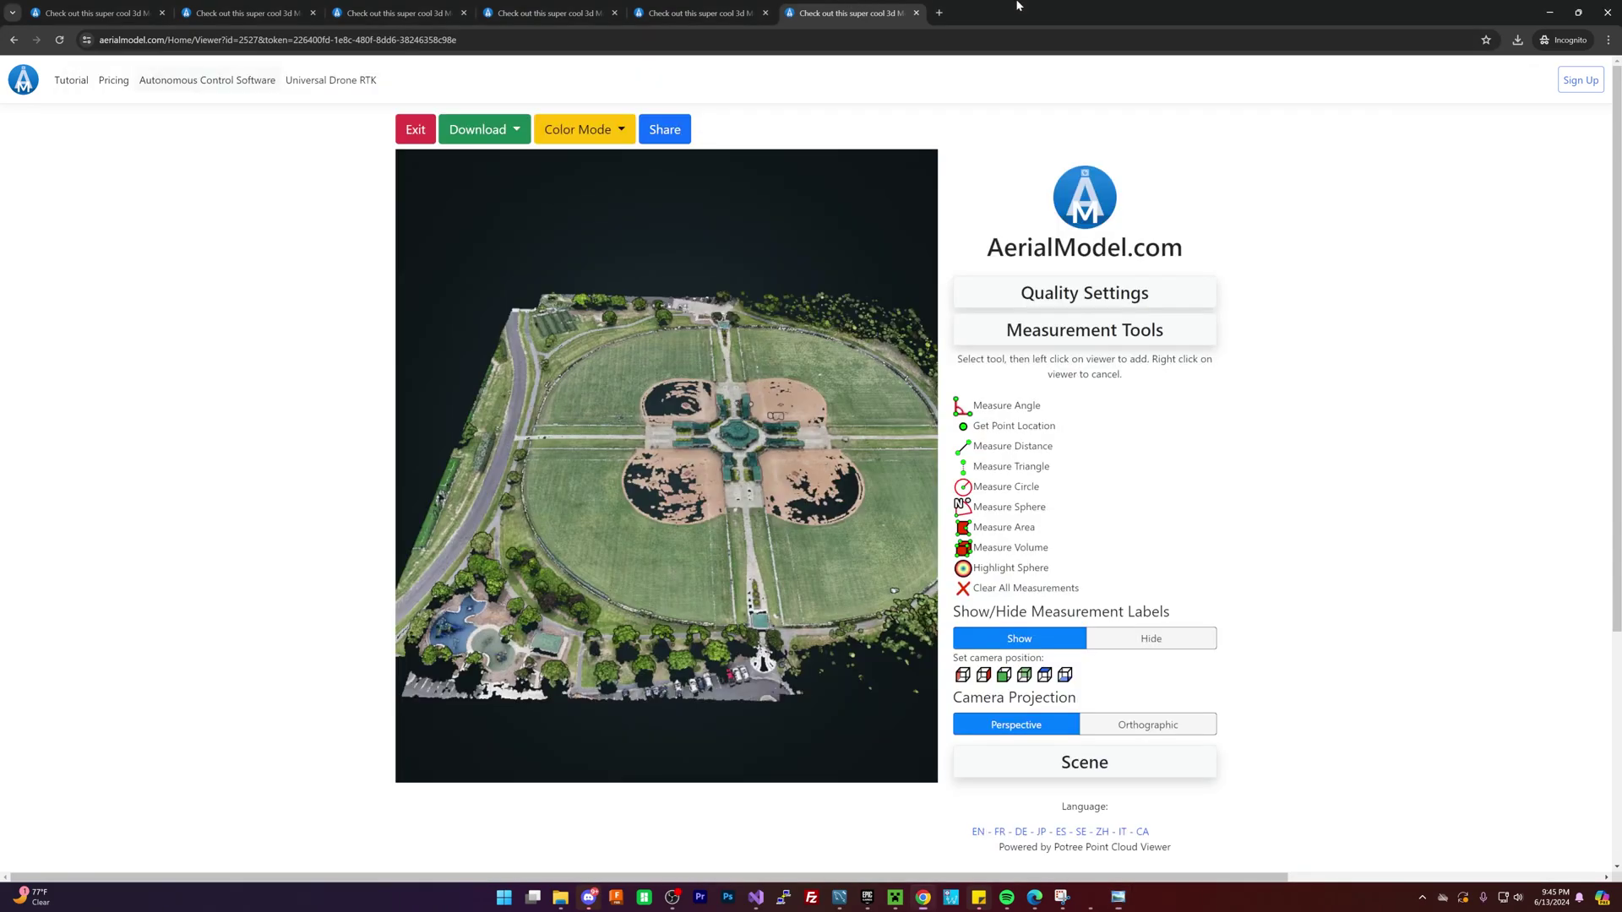
scroll(773, 475, up, 3)
drag(772, 475, 473, 570)
drag(608, 630, 645, 467)
scroll(634, 524, down, 6)
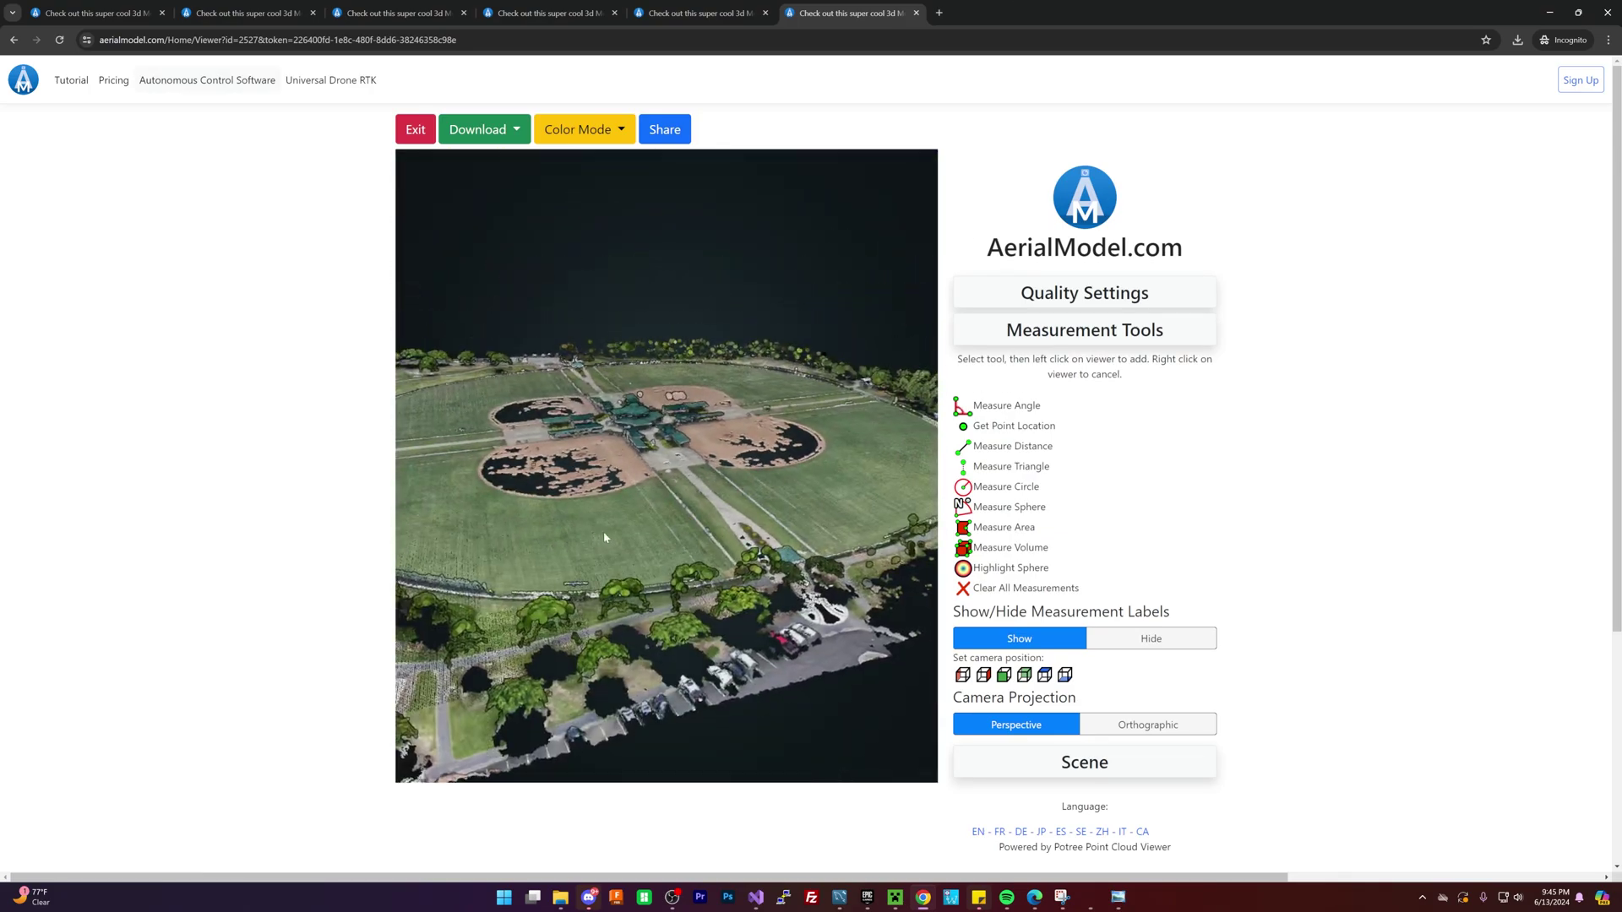
drag(609, 532, 713, 556)
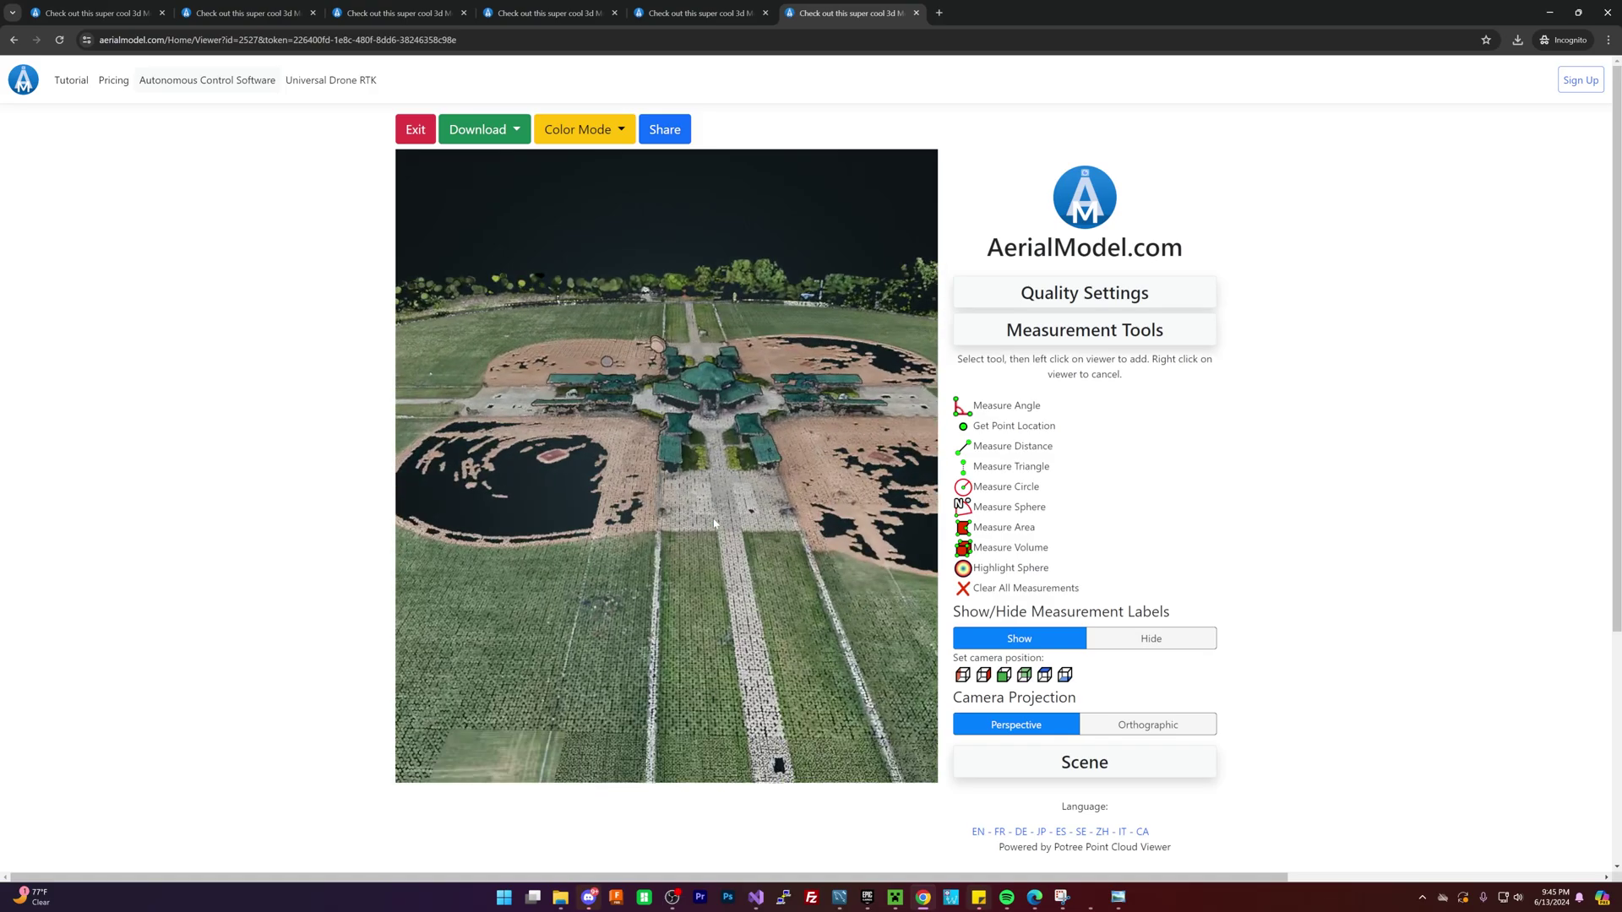
- Bring the orthophoto back and zoom in on the central pavilion
click(1117, 897)
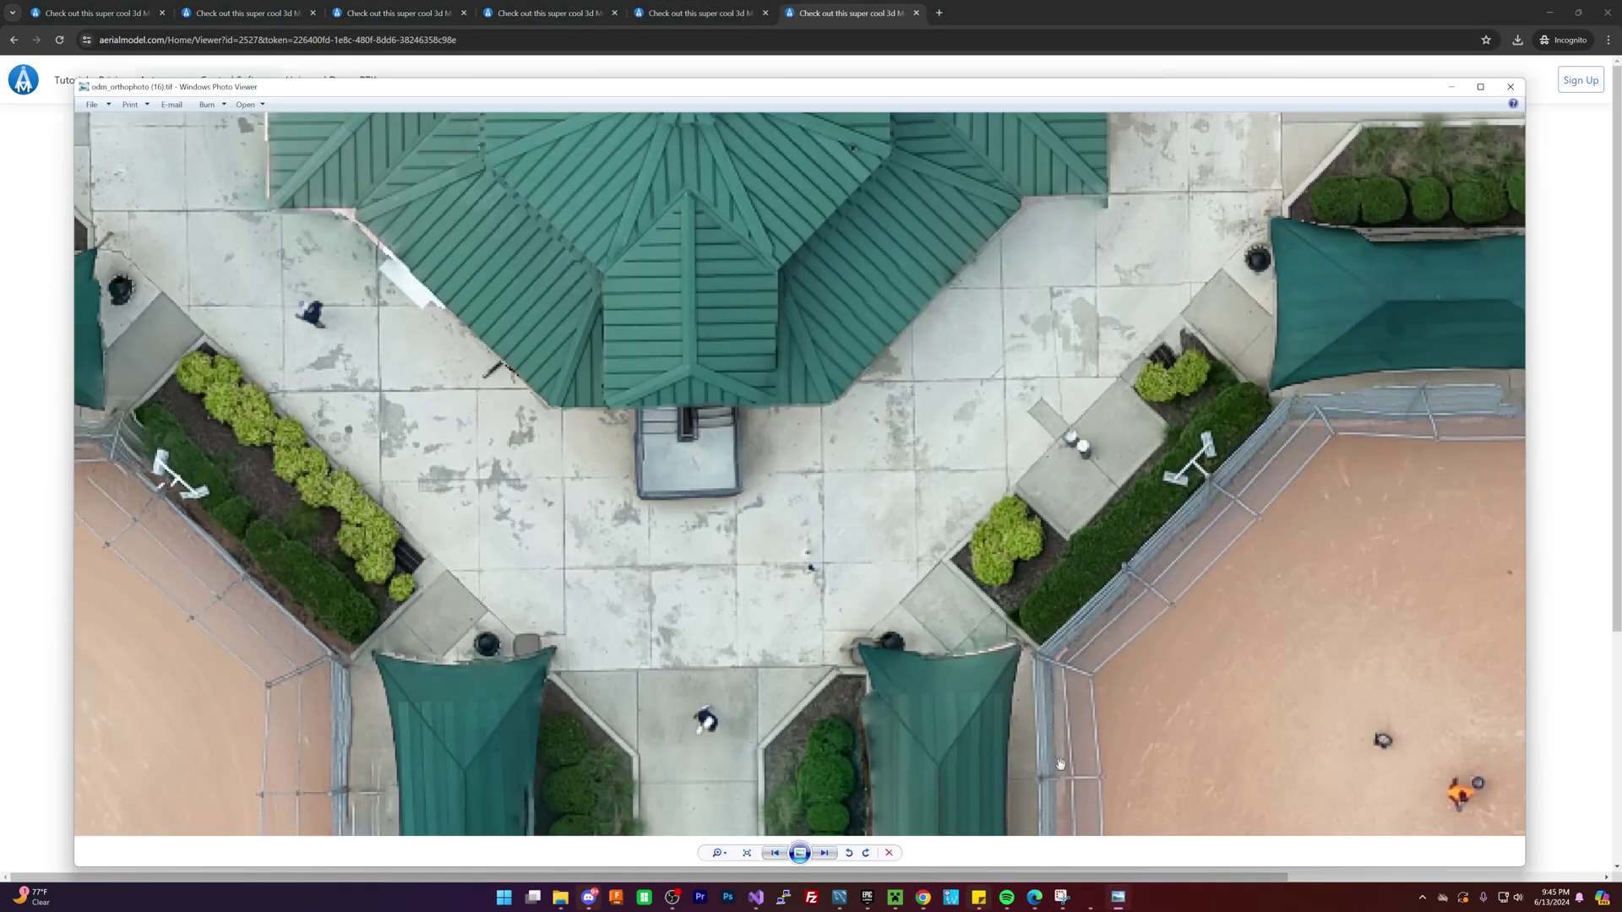
scroll(1021, 698, down, 4)
scroll(620, 631, up, 3)
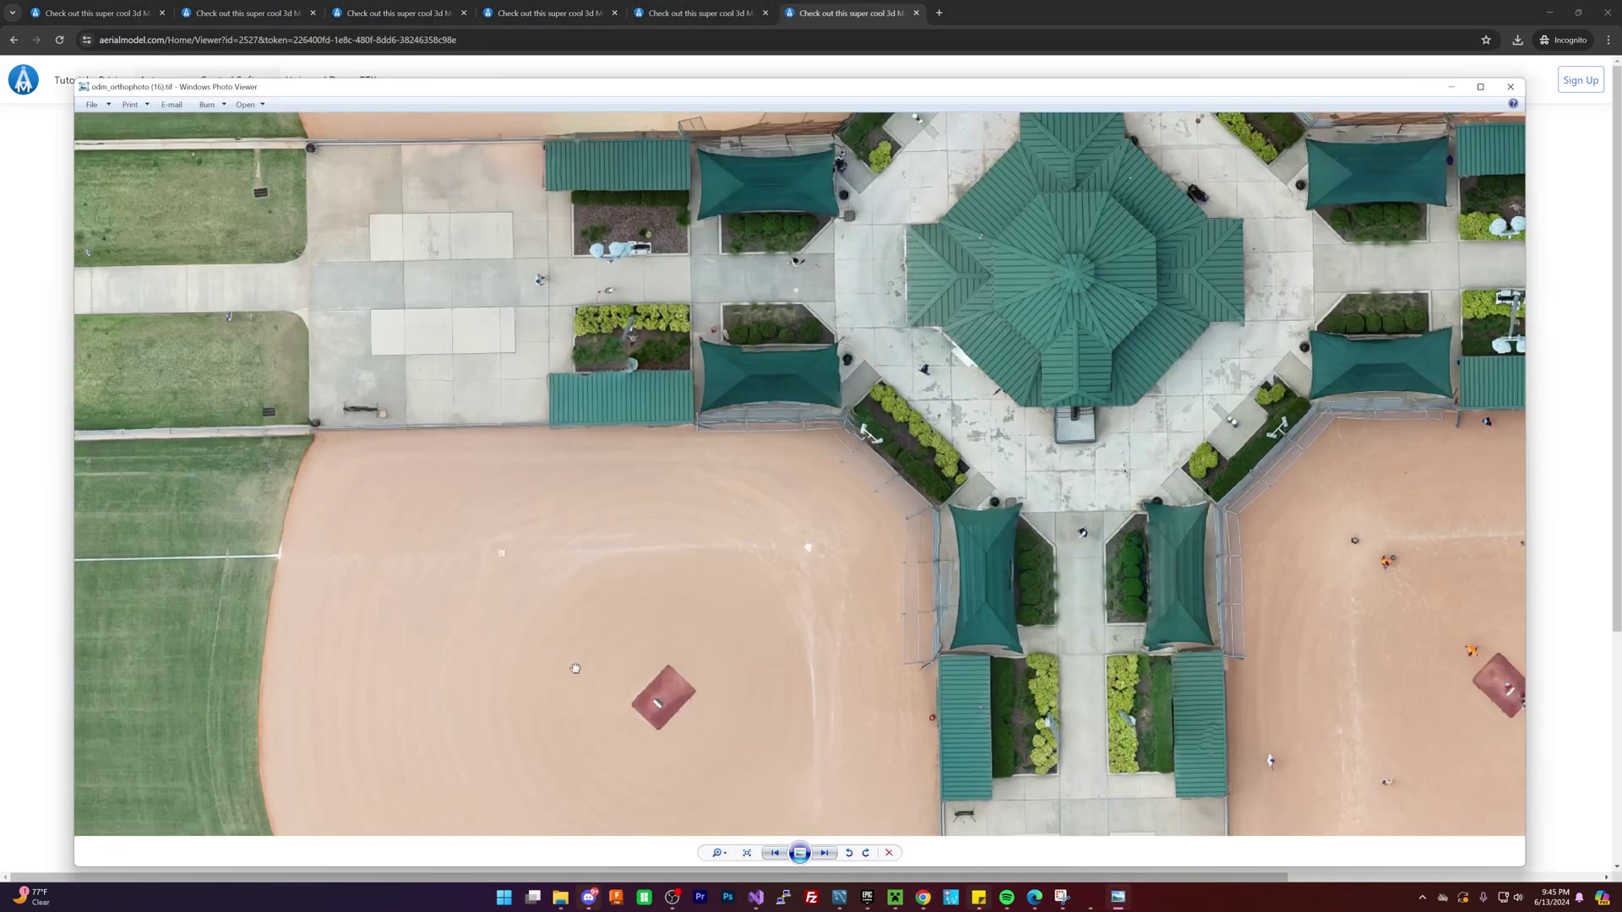
drag(580, 665, 870, 410)
scroll(607, 554, up, 4)
scroll(614, 573, down, 5)
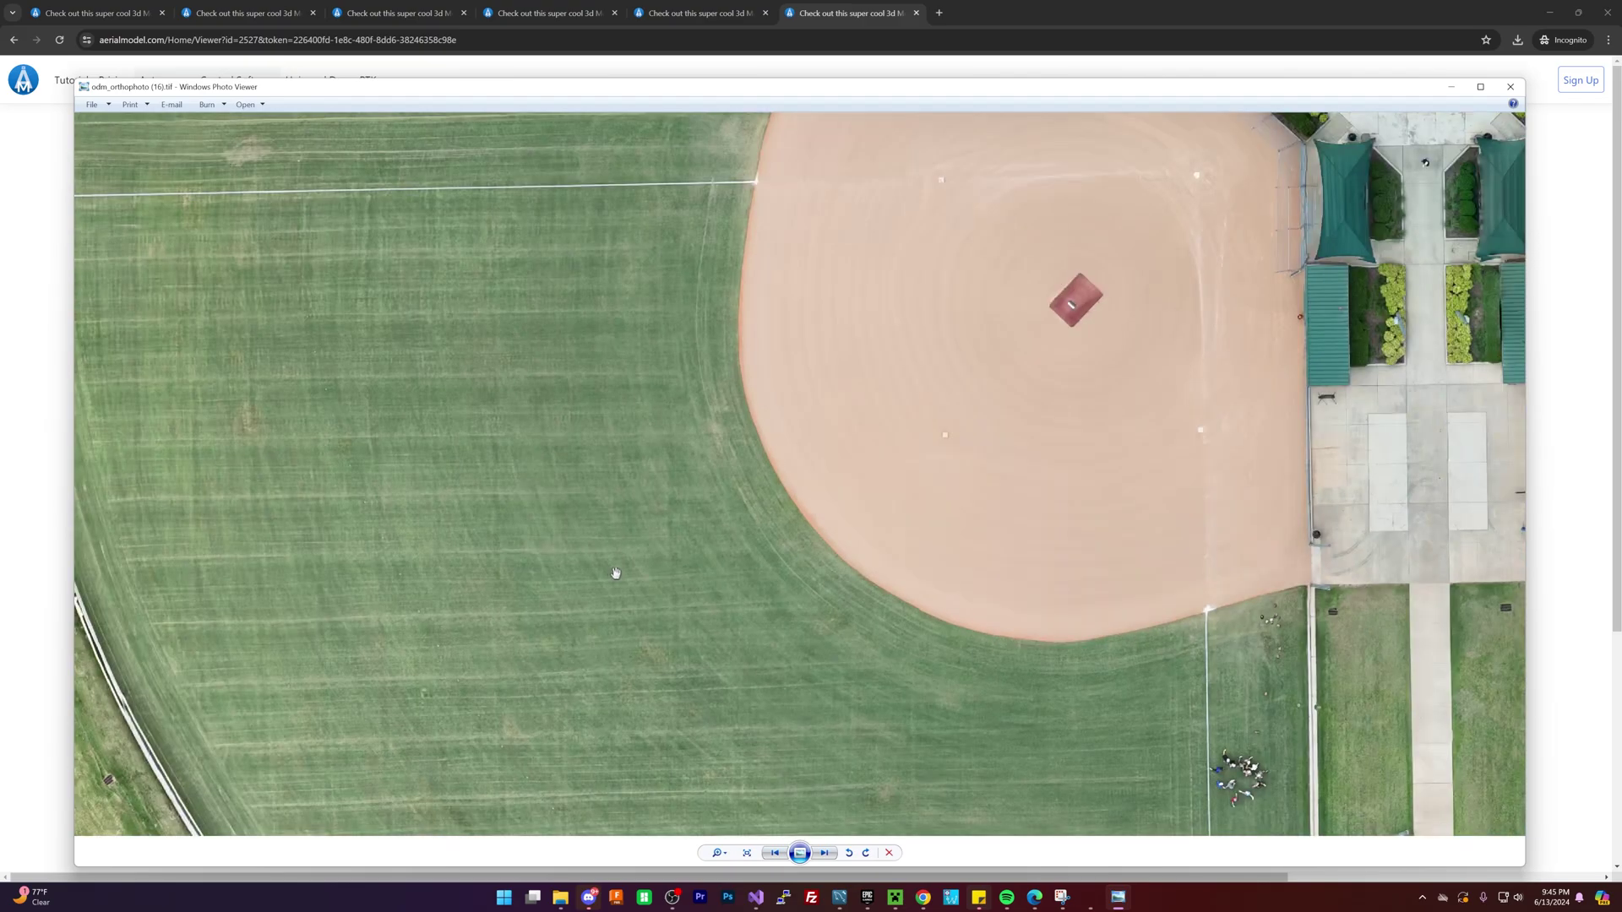
scroll(620, 572, down, 2)
scroll(729, 531, down, 2)
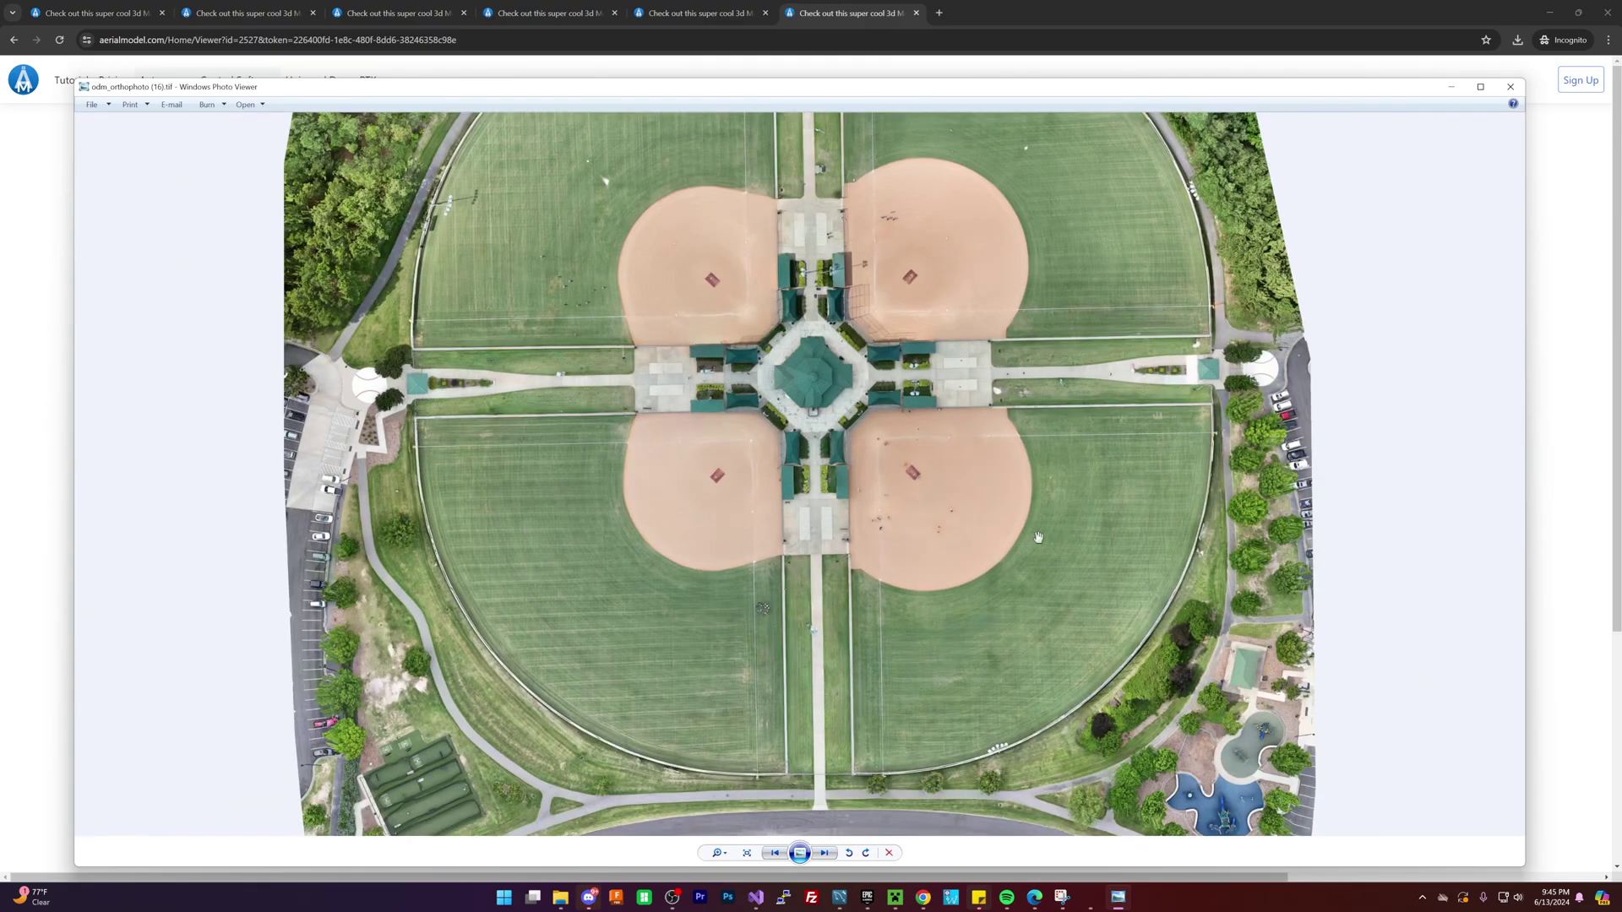
scroll(987, 562, up, 5)
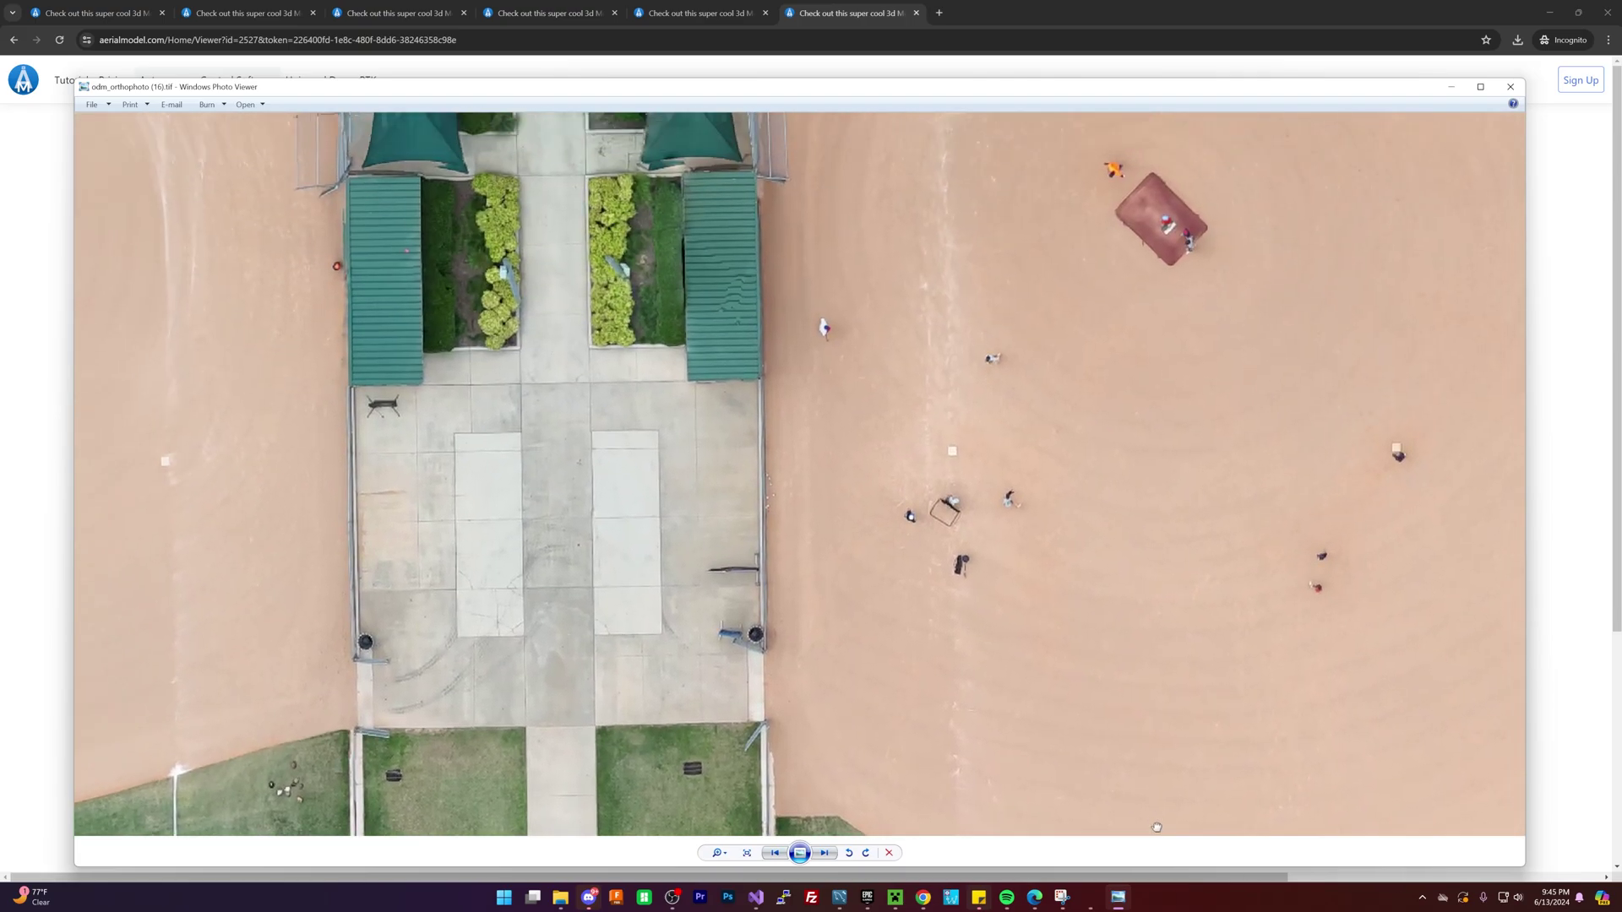
drag(942, 351, 1153, 781)
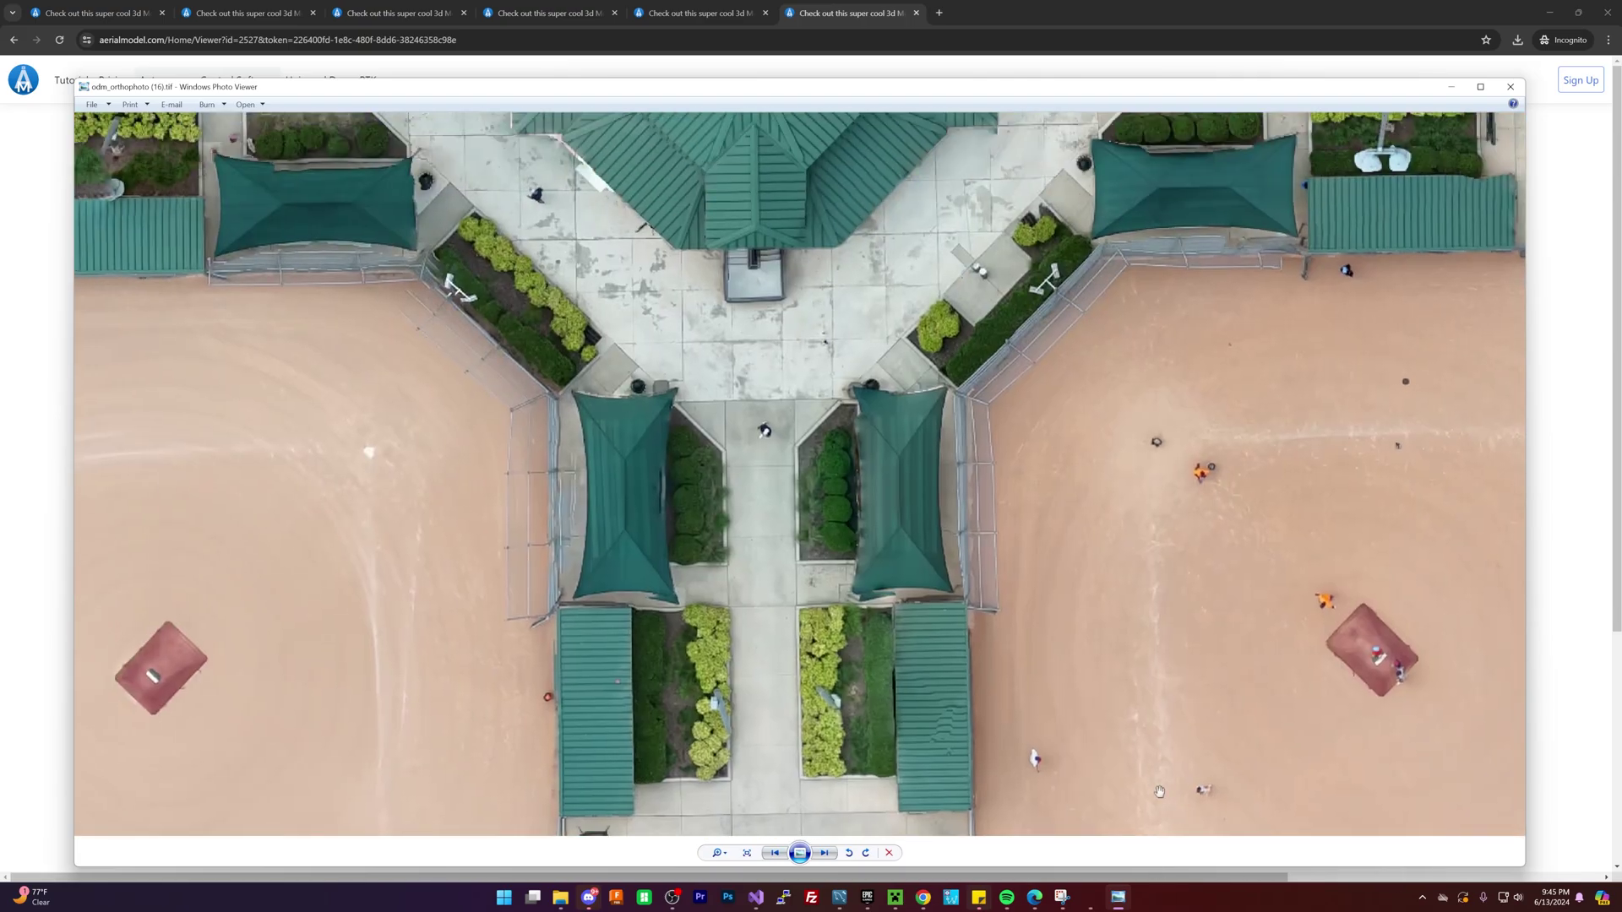
- Pan over a ball field to show its outfield and the central path
scroll(960, 744, up, 2)
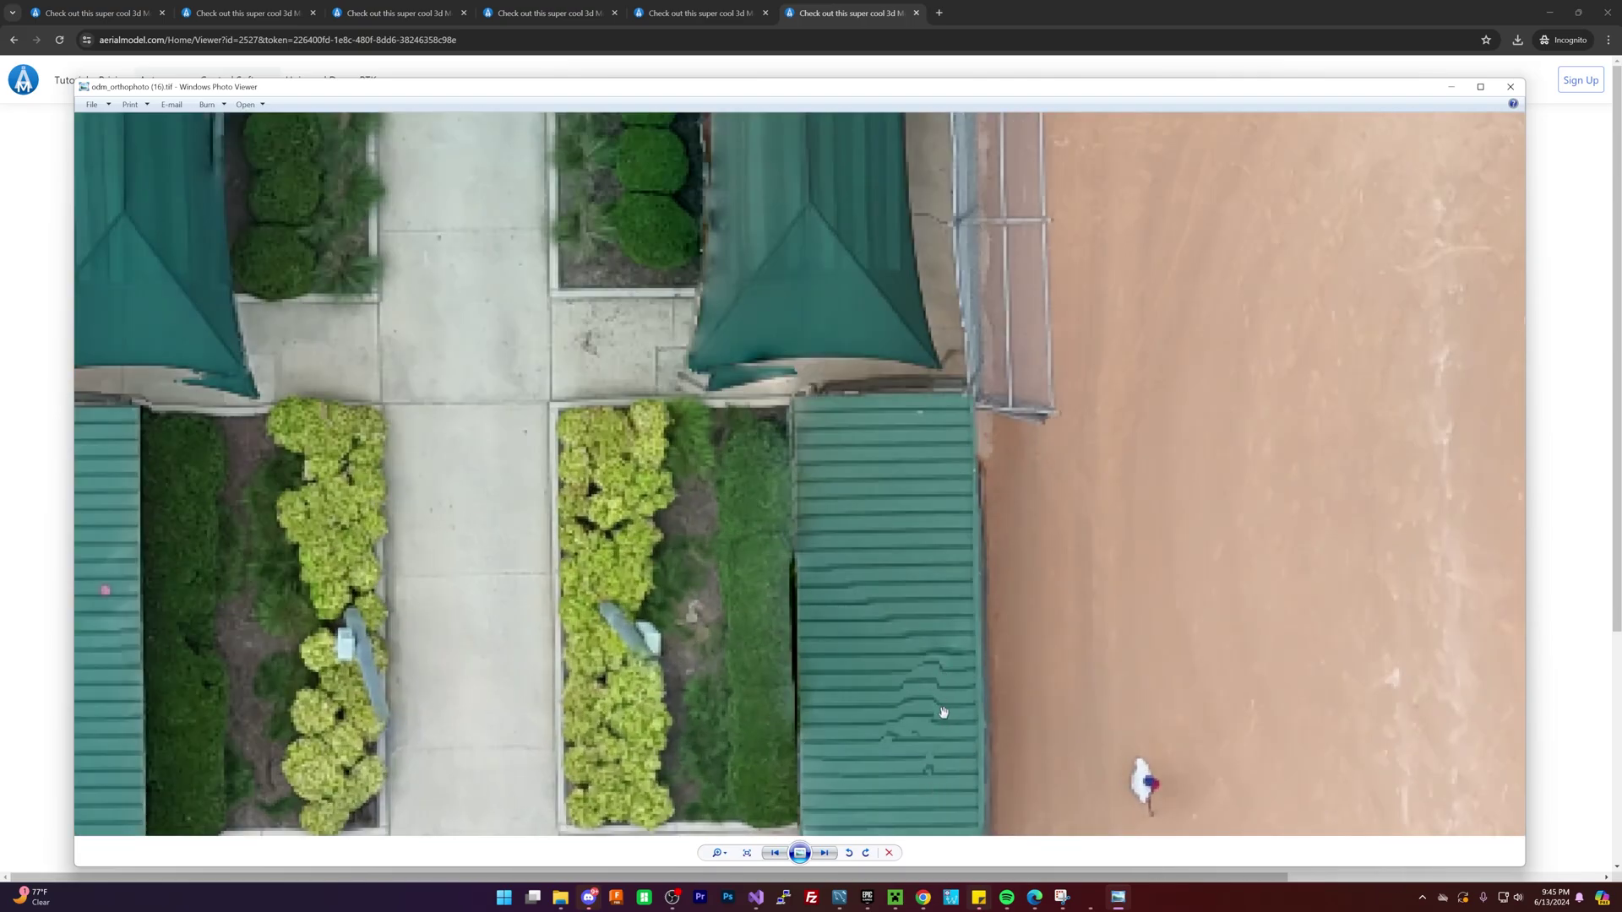
scroll(943, 714, down, 5)
scroll(987, 417, up, 5)
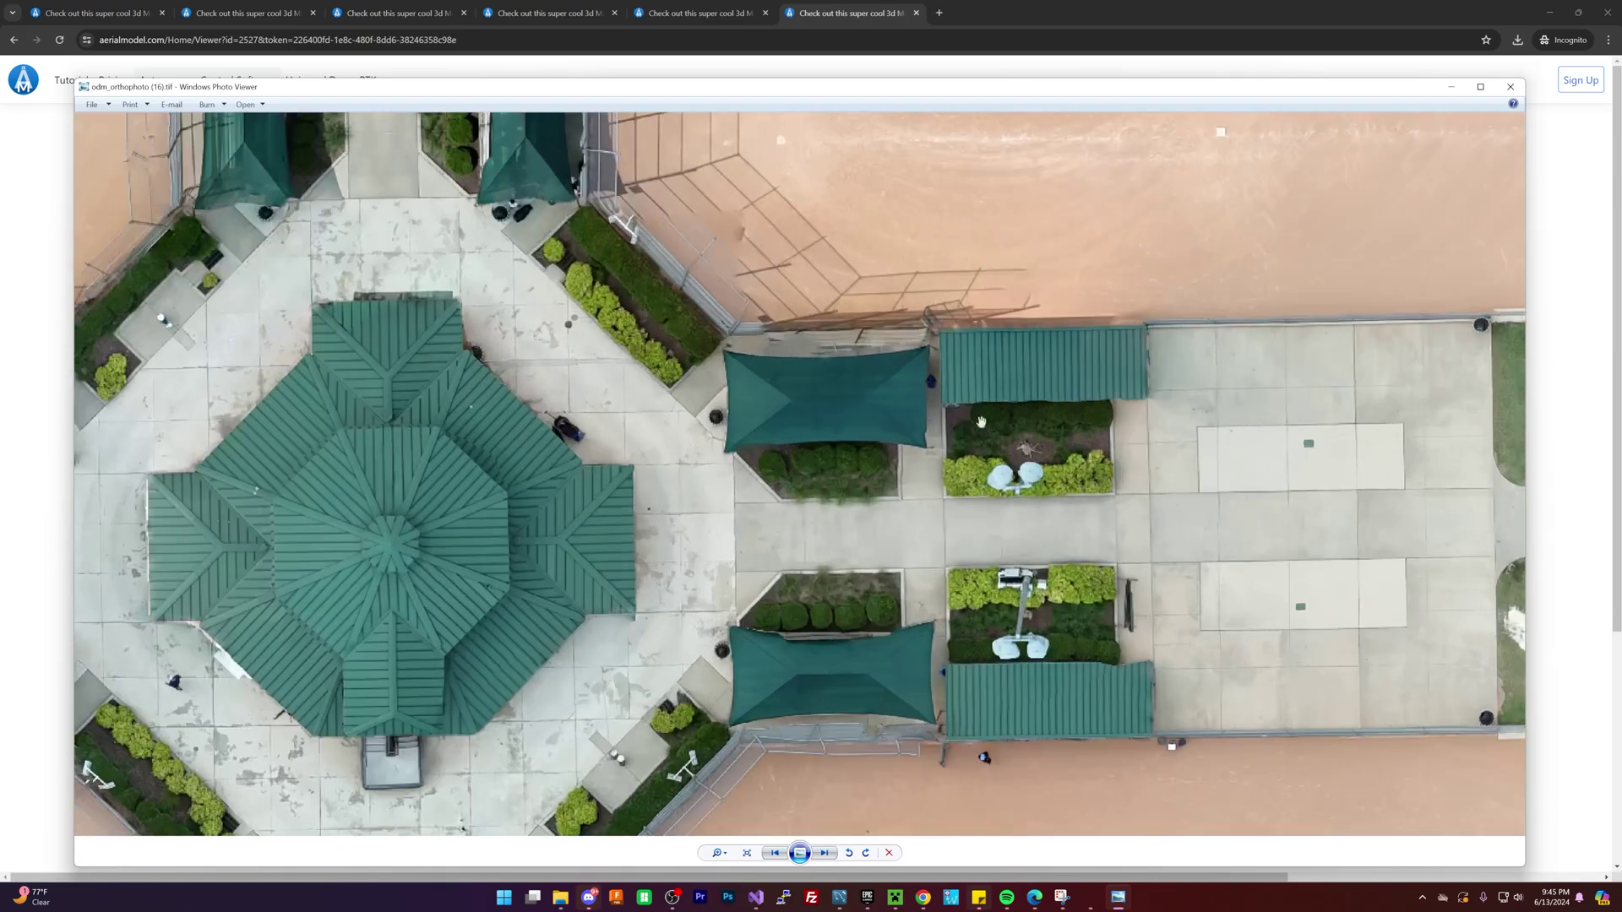
scroll(1024, 517, up, 3)
drag(1075, 370, 968, 596)
scroll(1038, 476, down, 5)
drag(1062, 466, 818, 654)
drag(1102, 430, 535, 723)
drag(878, 433, 1207, 671)
drag(395, 492, 1009, 477)
- Inspect the left field's infield and lower two infields, then zoom out to fit the whole park
drag(768, 644, 1071, 580)
drag(829, 644, 1285, 210)
drag(948, 482, 1090, 355)
drag(744, 583, 716, 203)
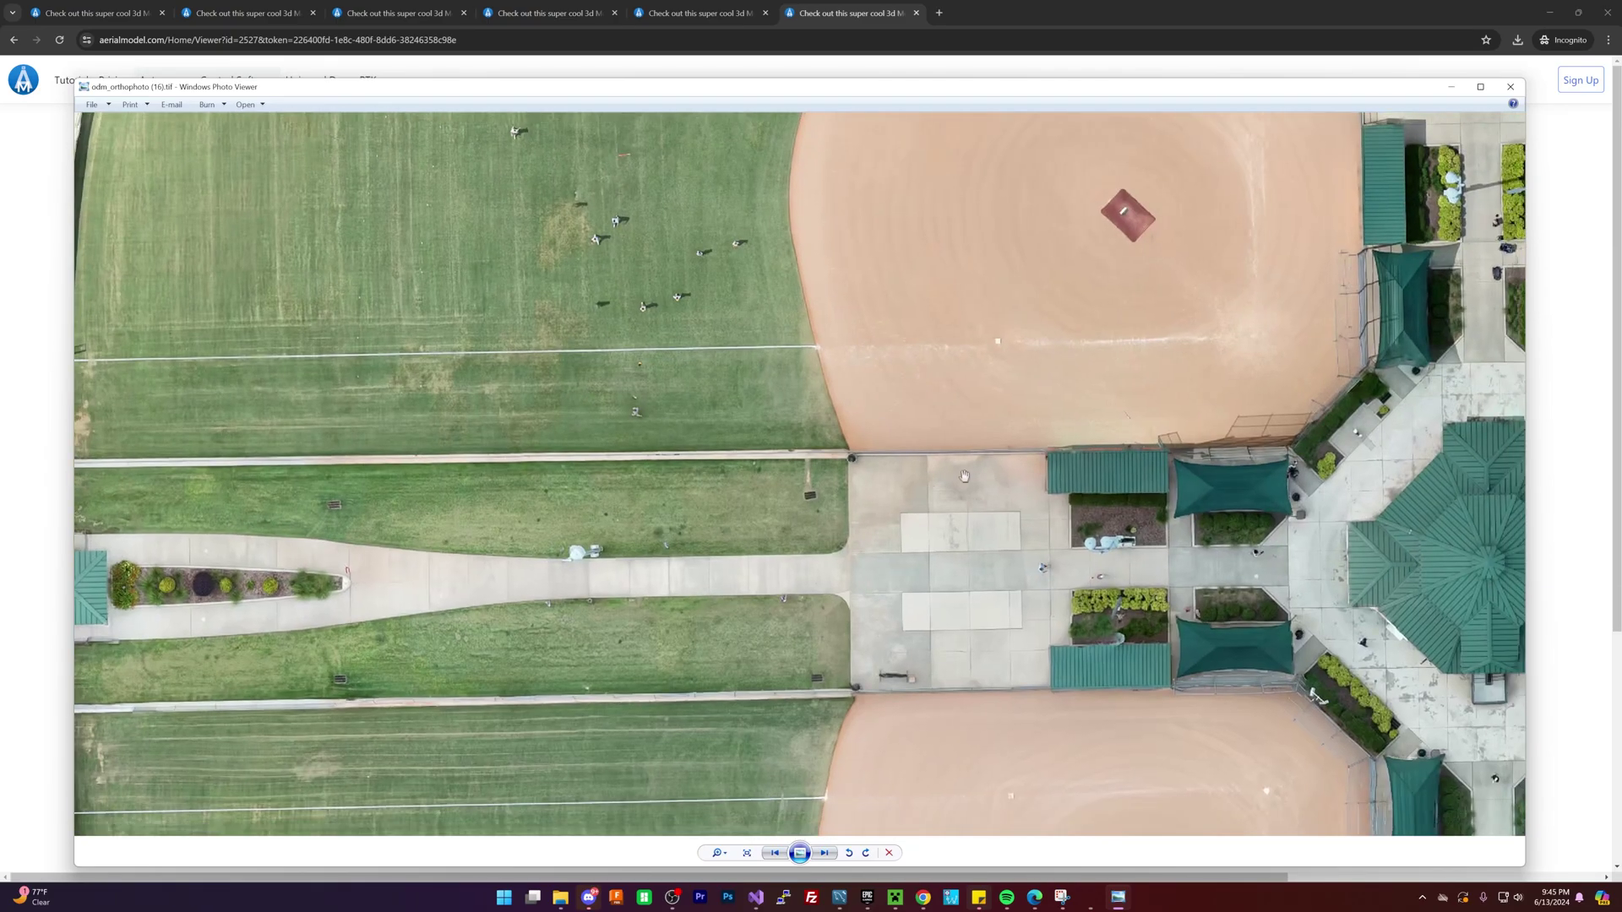
drag(1056, 507, 775, 306)
drag(1182, 515, 923, 292)
drag(1202, 414, 1092, 291)
scroll(1092, 291, down, 3)
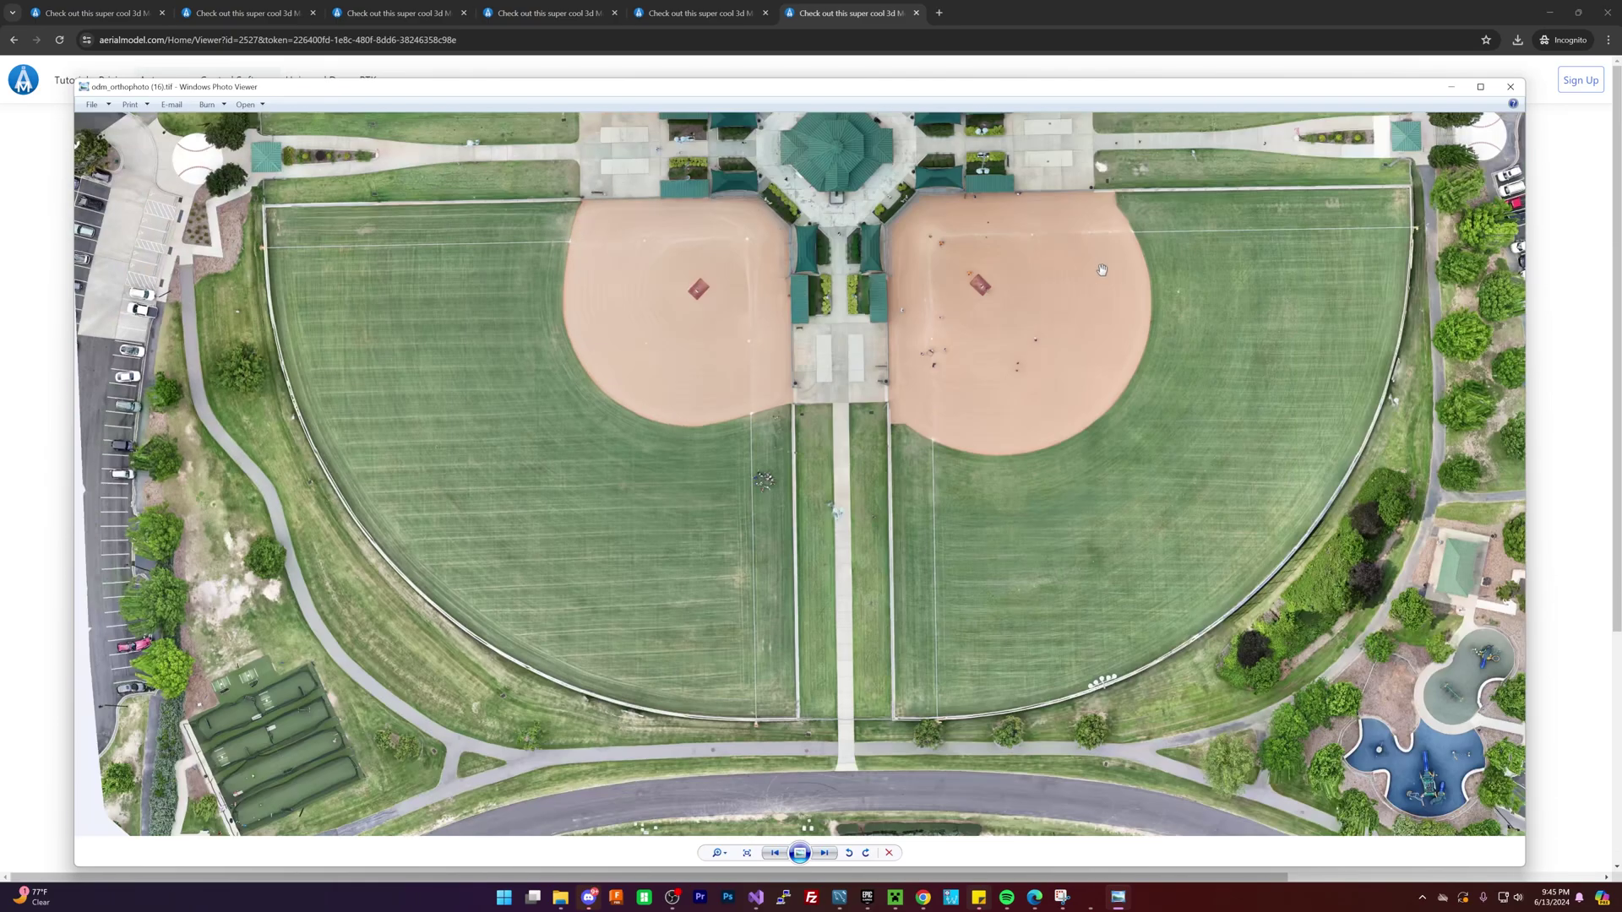
scroll(978, 604, down, 2)
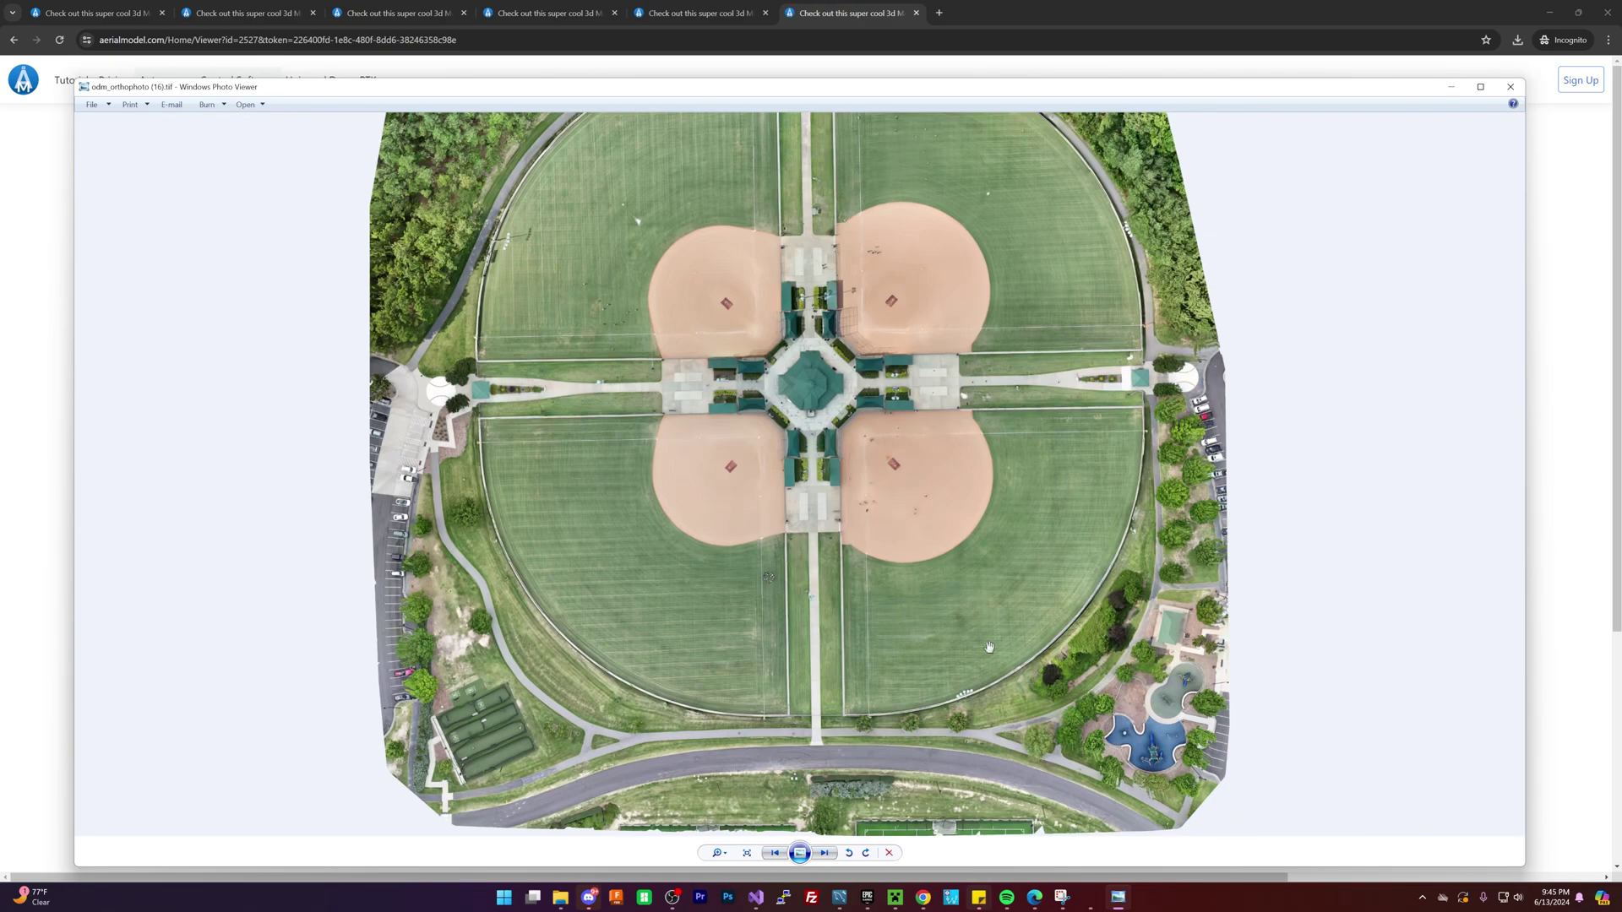
scroll(989, 647, down, 1)
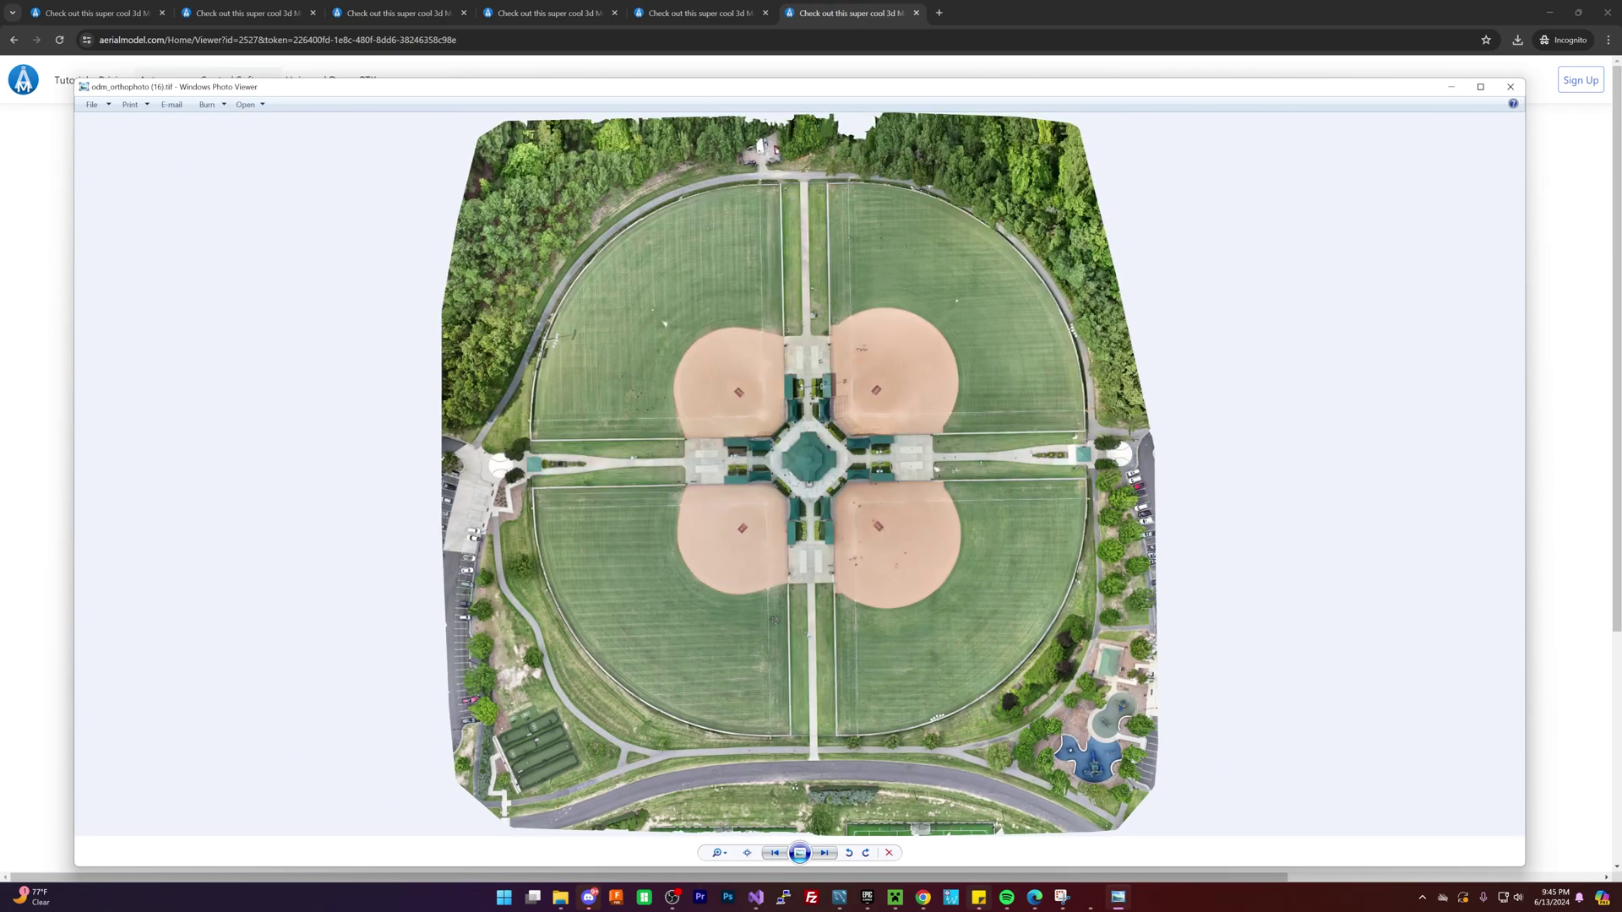